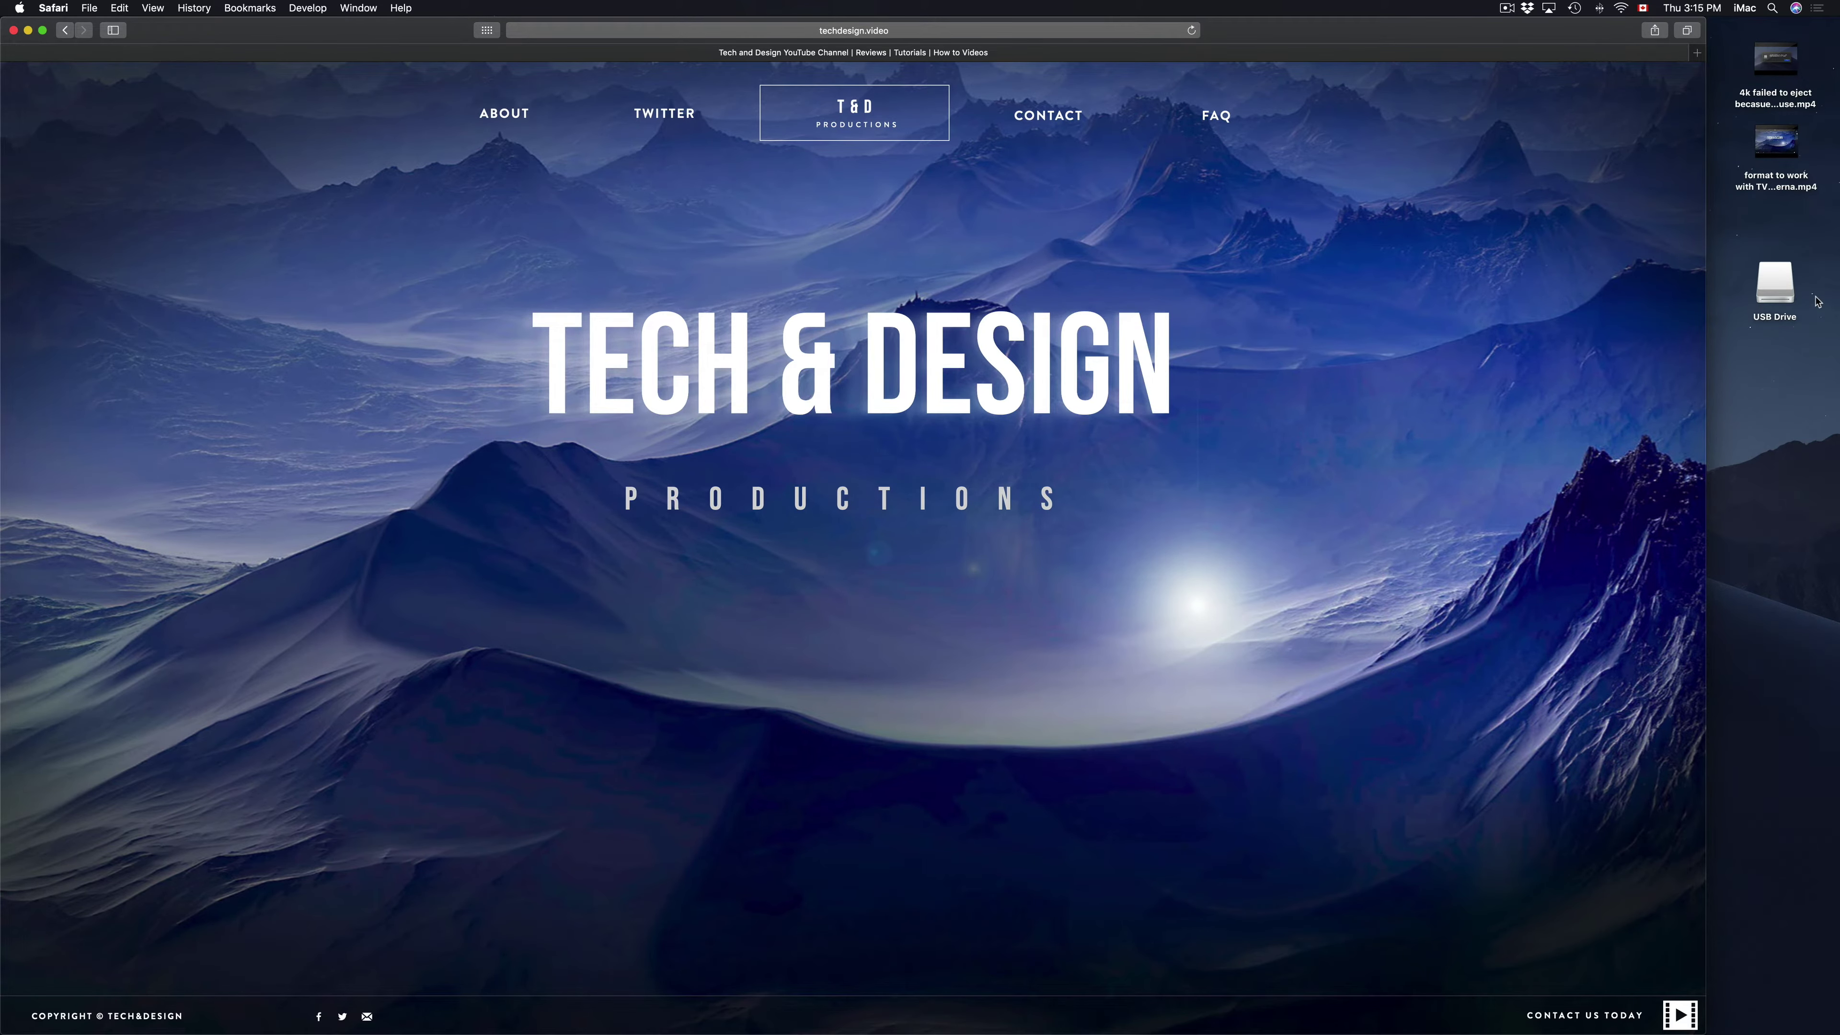
Step: Open Disk Utility through the system search
{"action": "key", "text": "super+space"}
{"action": "type", "text": "disk u"}
{"action": "key", "text": "Return"}
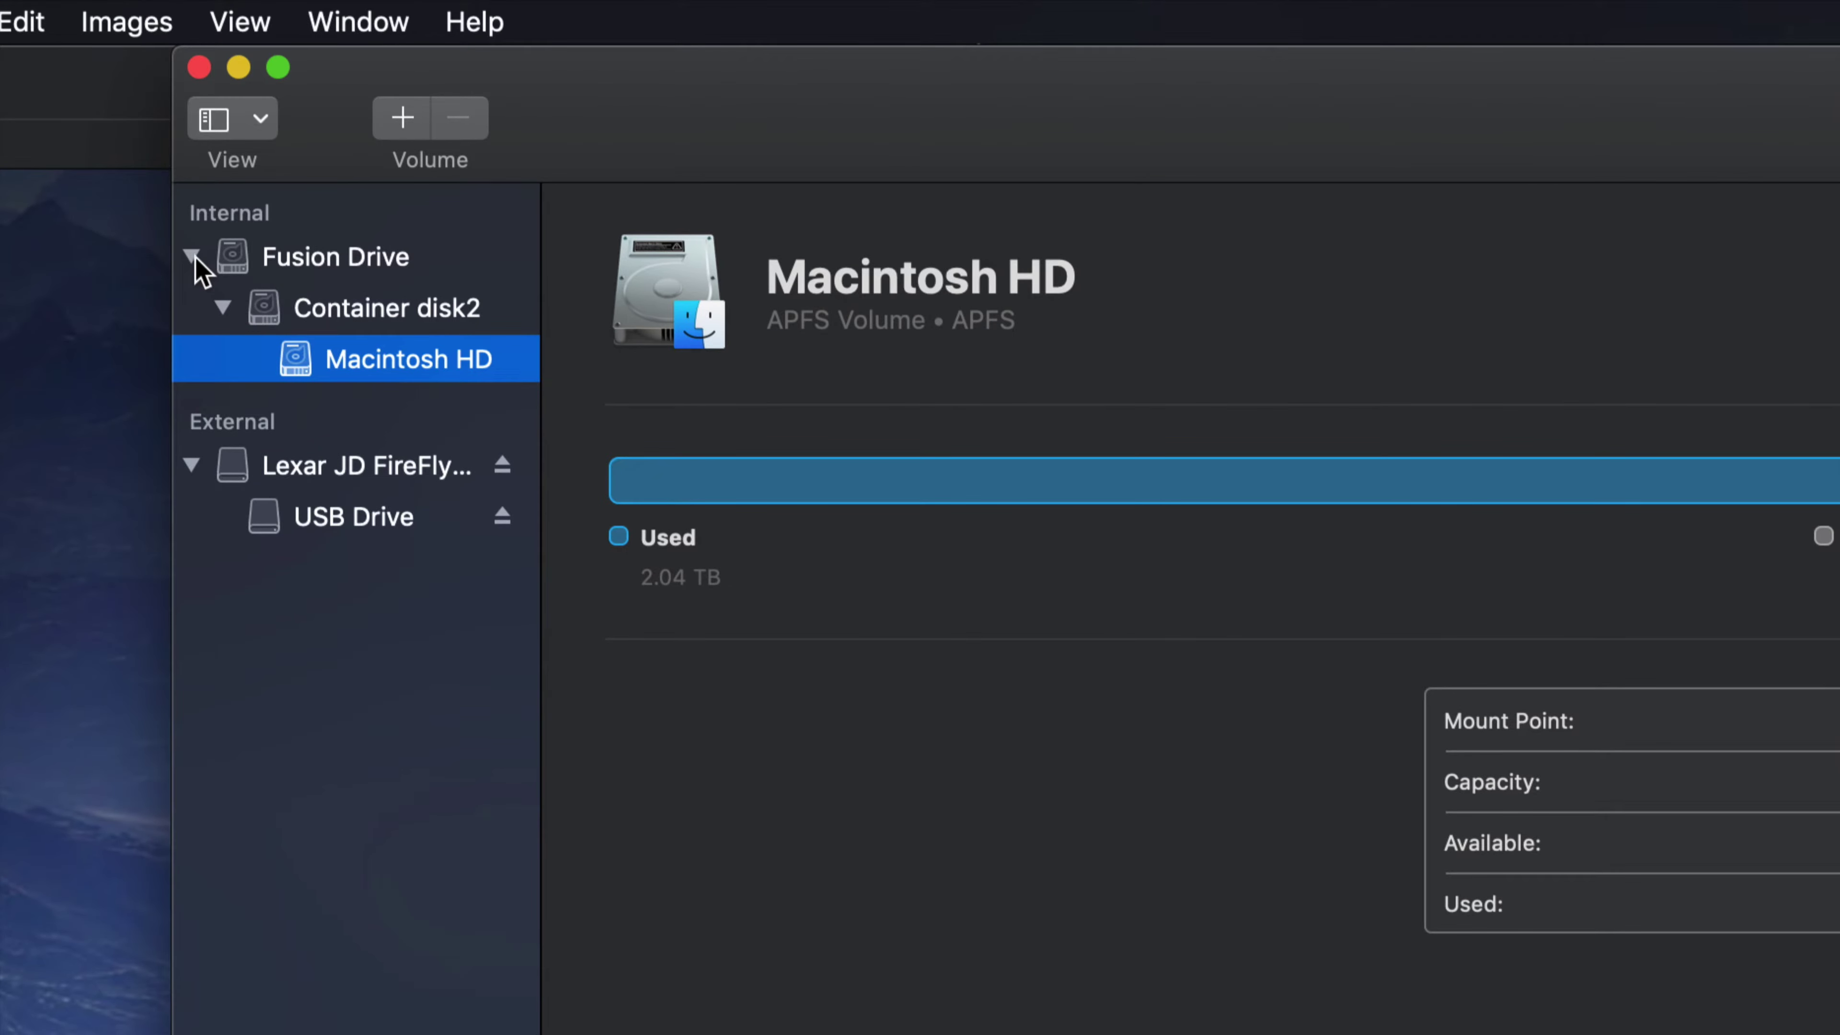
Step: Collapse the Fusion Drive's entries, select the external Lexar JD FireFly Media disk and show the volume beneath it
{"action": "left_click", "coordinate": [192, 255]}
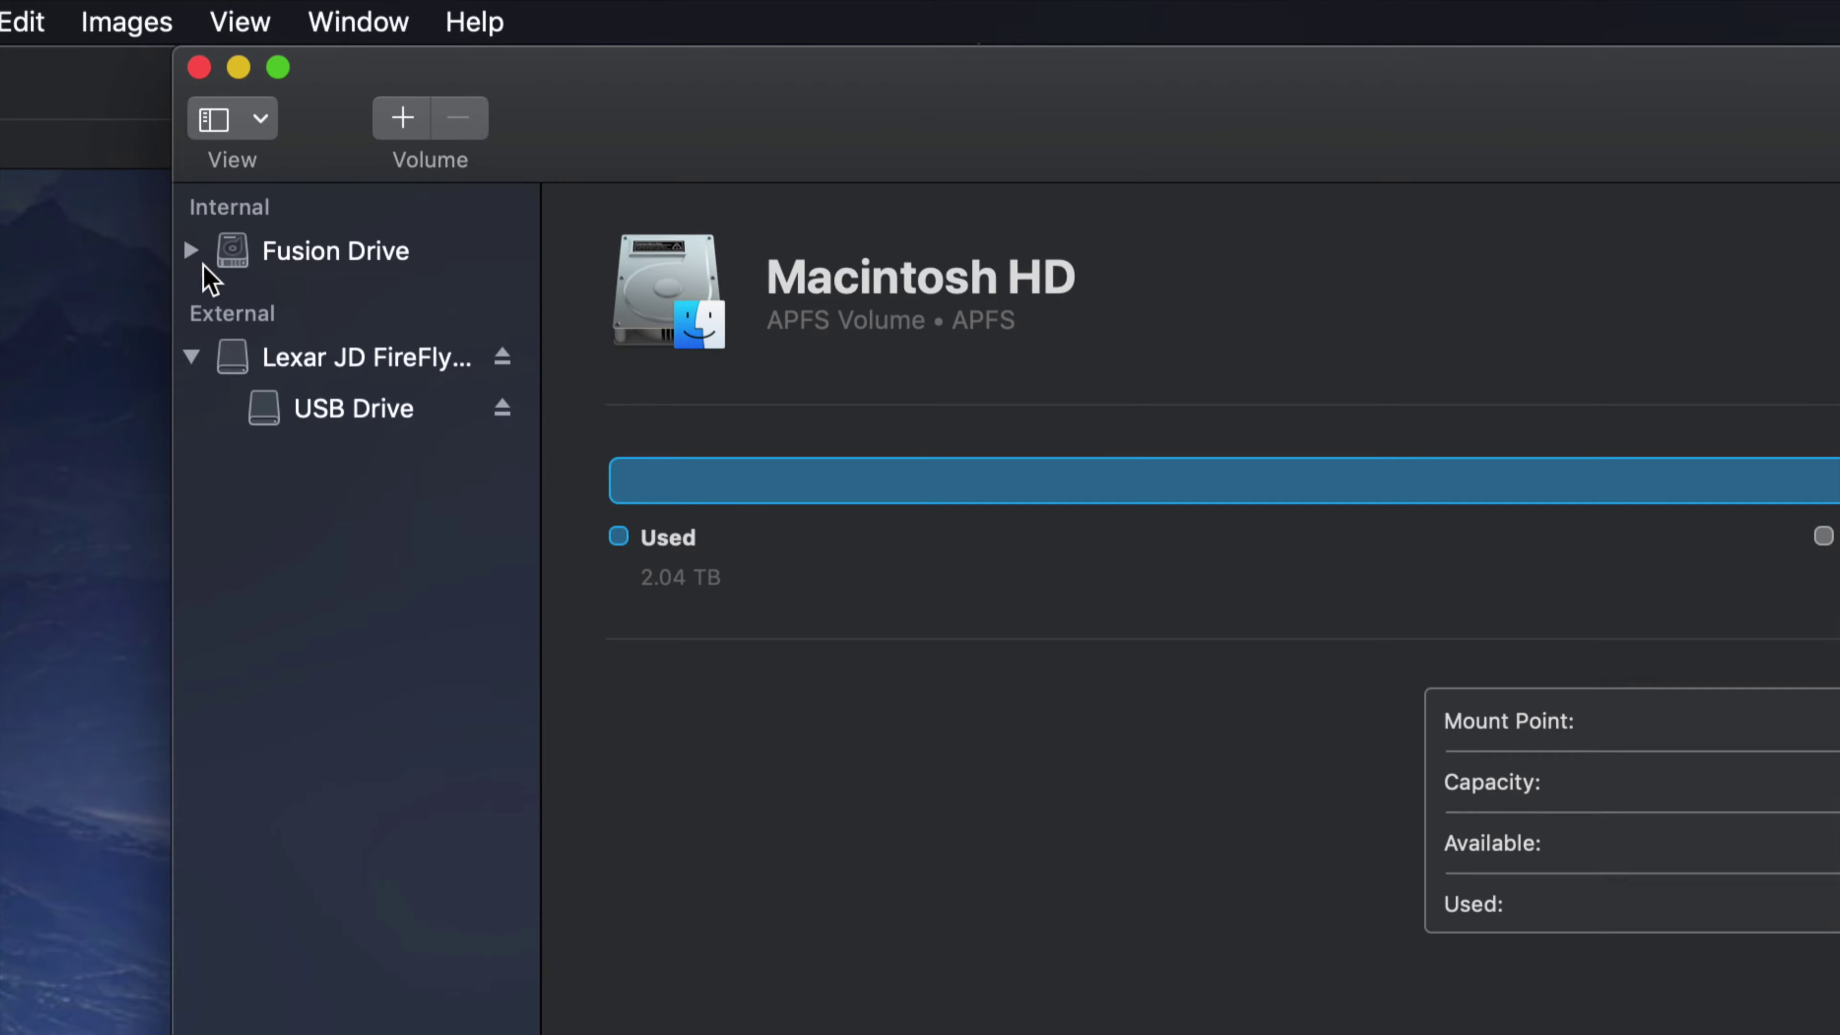
{"action": "left_click", "coordinate": [191, 360]}
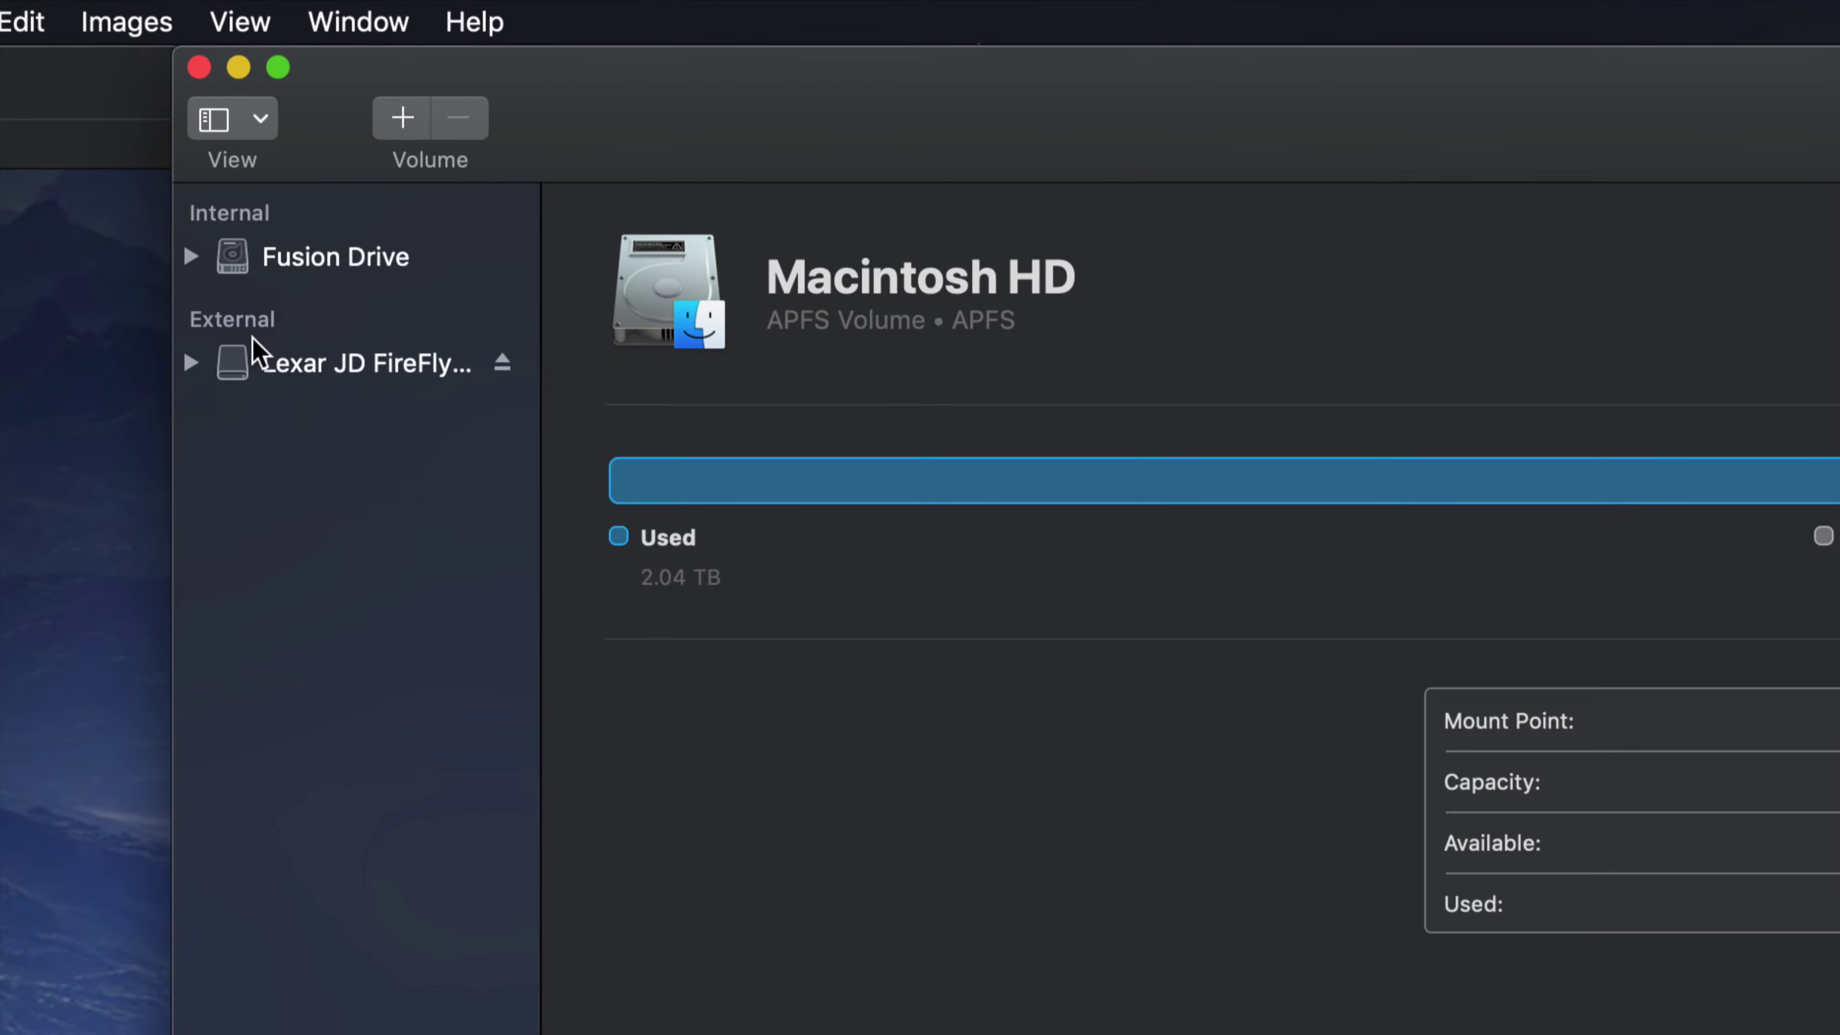
{"action": "left_click", "coordinate": [331, 373]}
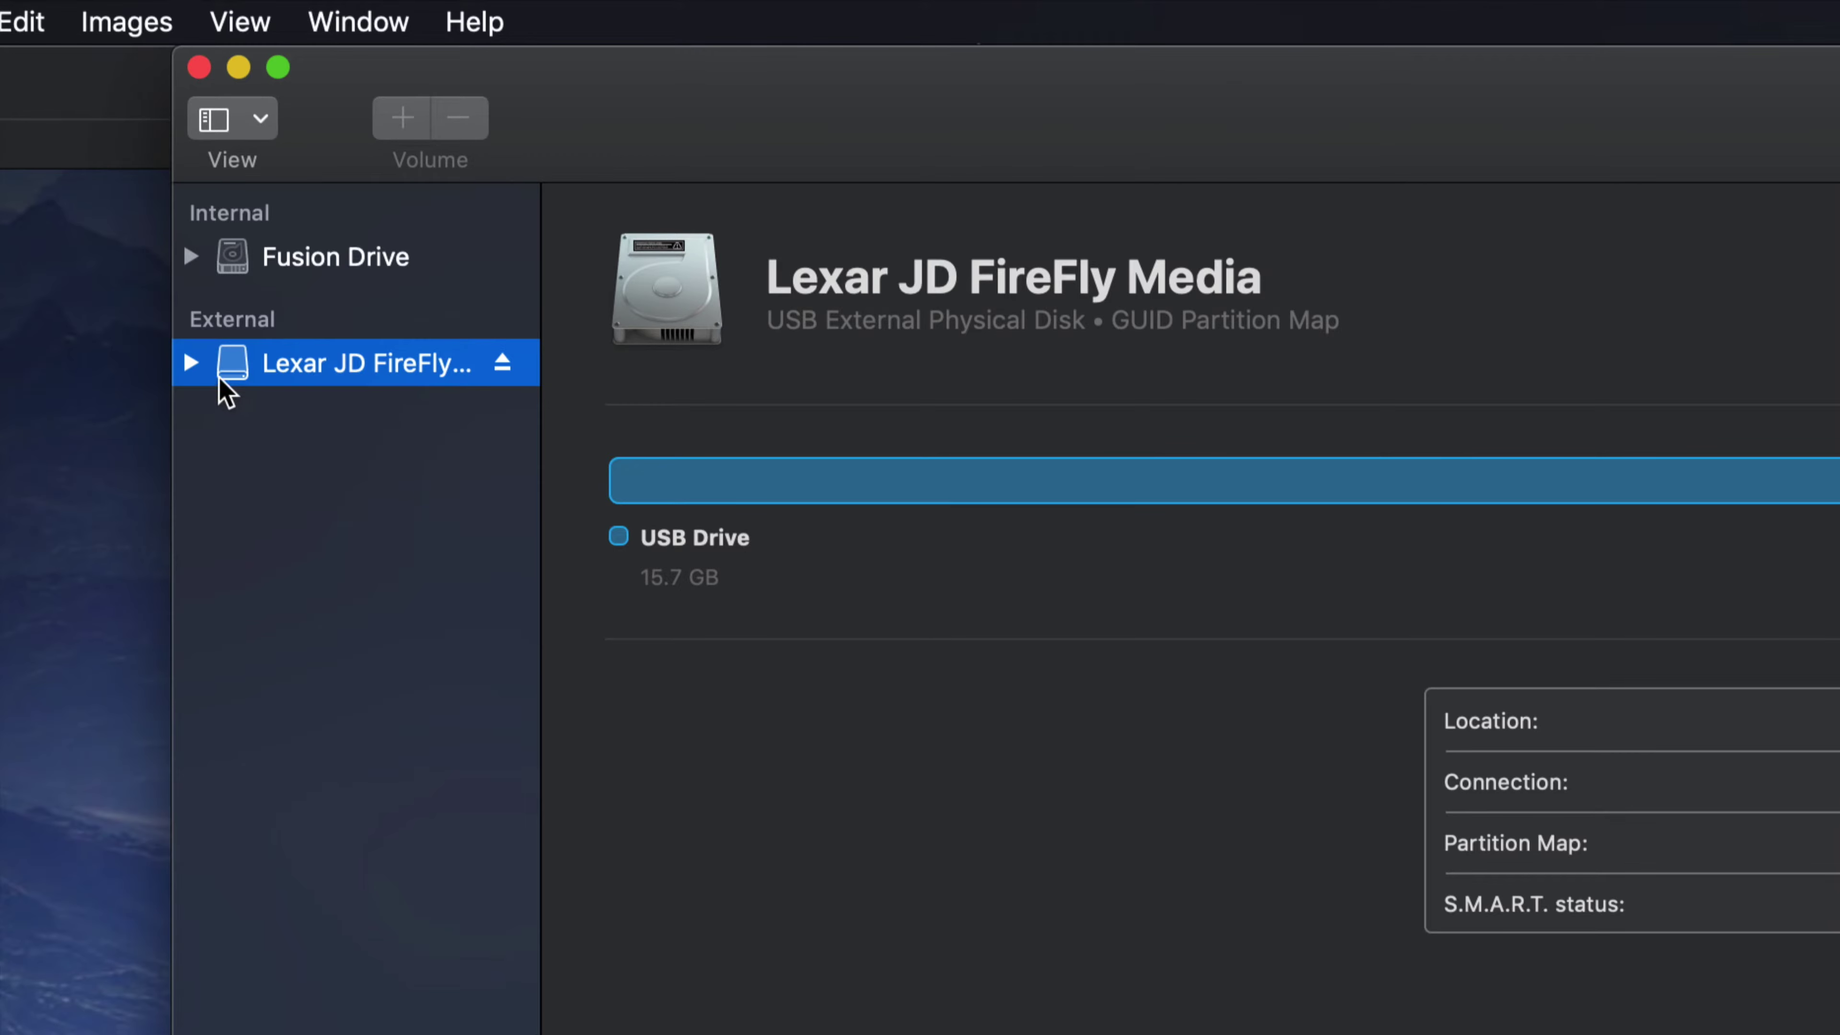
{"action": "left_click", "coordinate": [196, 365]}
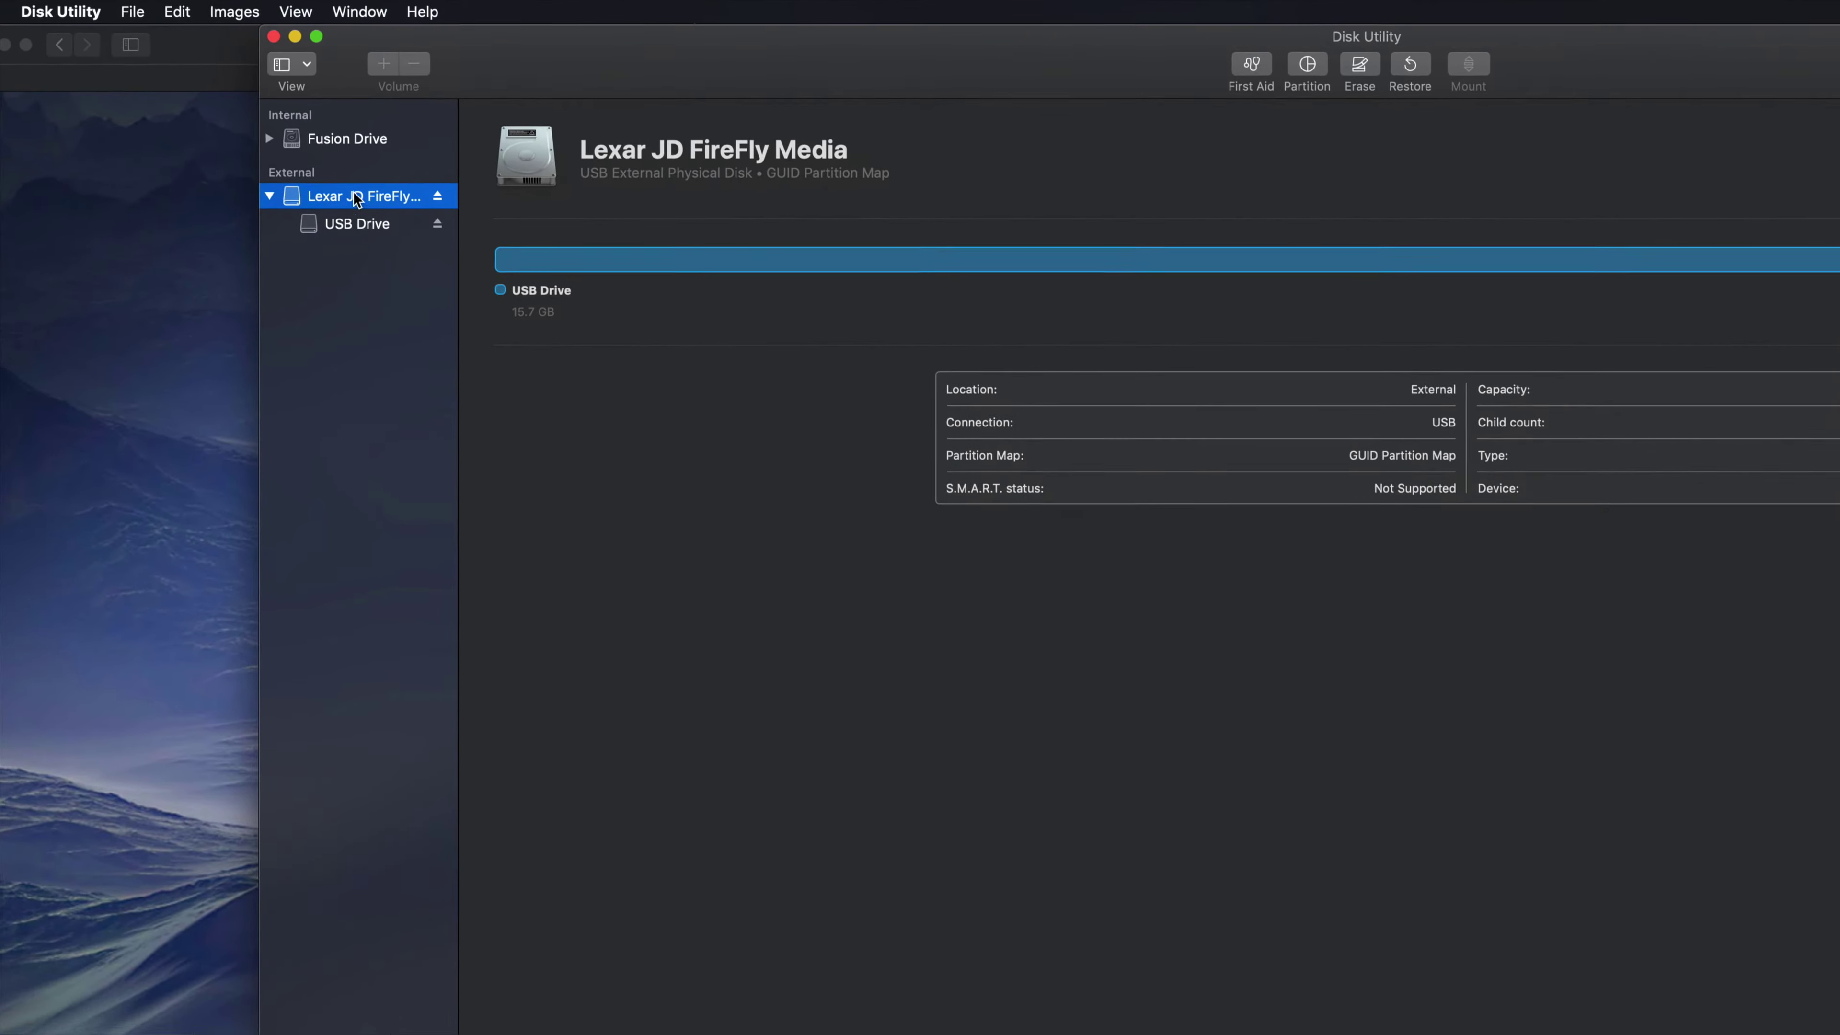
Step: View the details of the USB Drive volume and reselect its parent disk, Lexar JD FireFly Media
{"action": "left_click", "coordinate": [378, 196]}
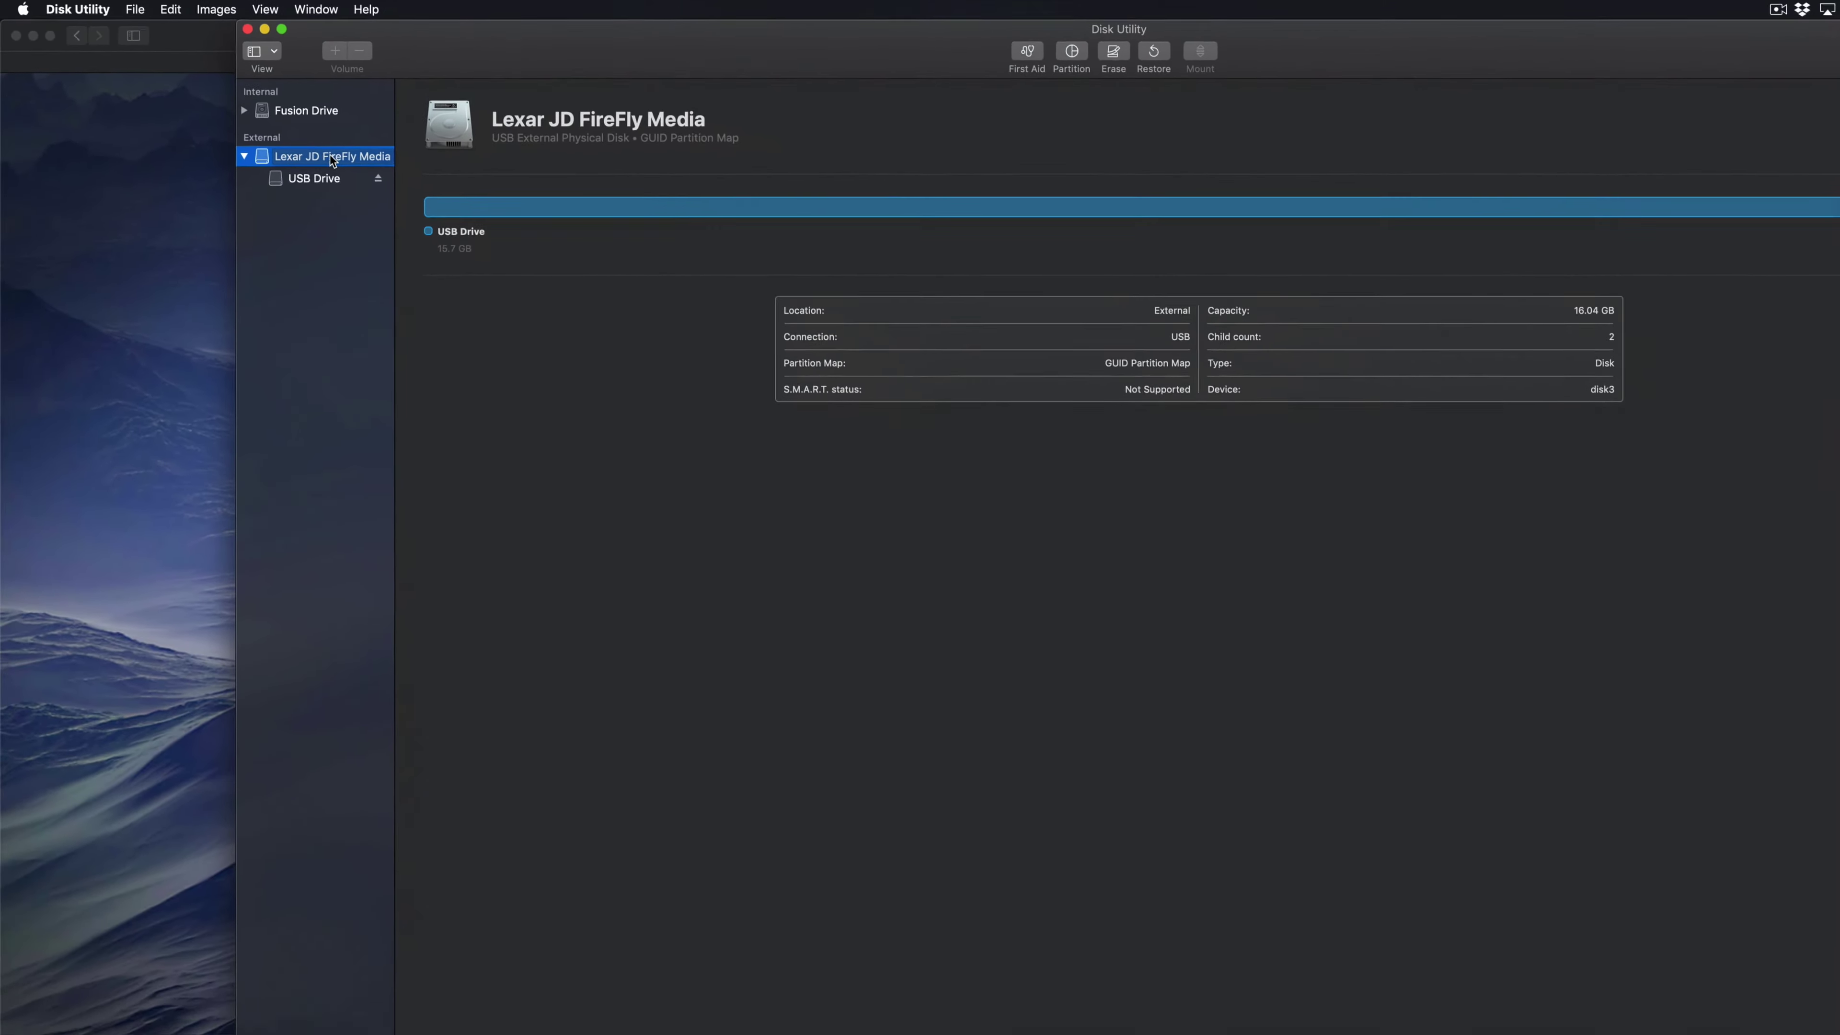
{"action": "key", "text": "Return"}
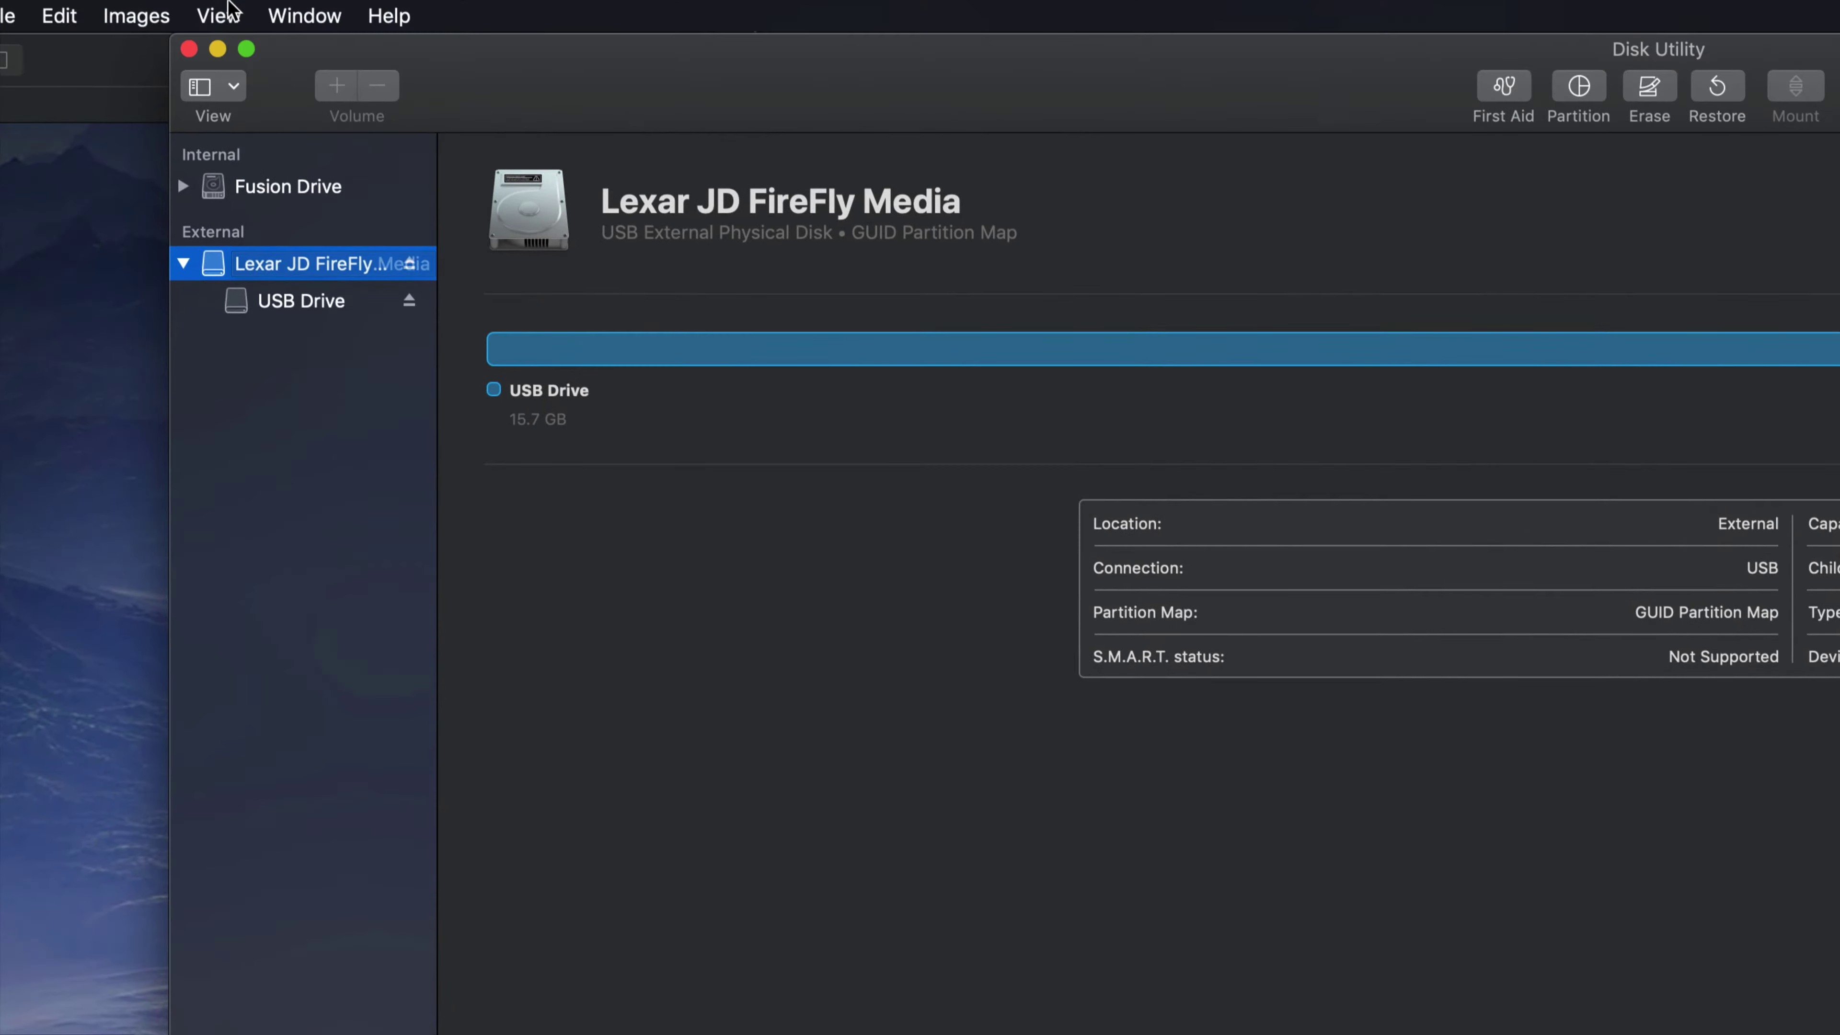
{"action": "left_click", "coordinate": [304, 302]}
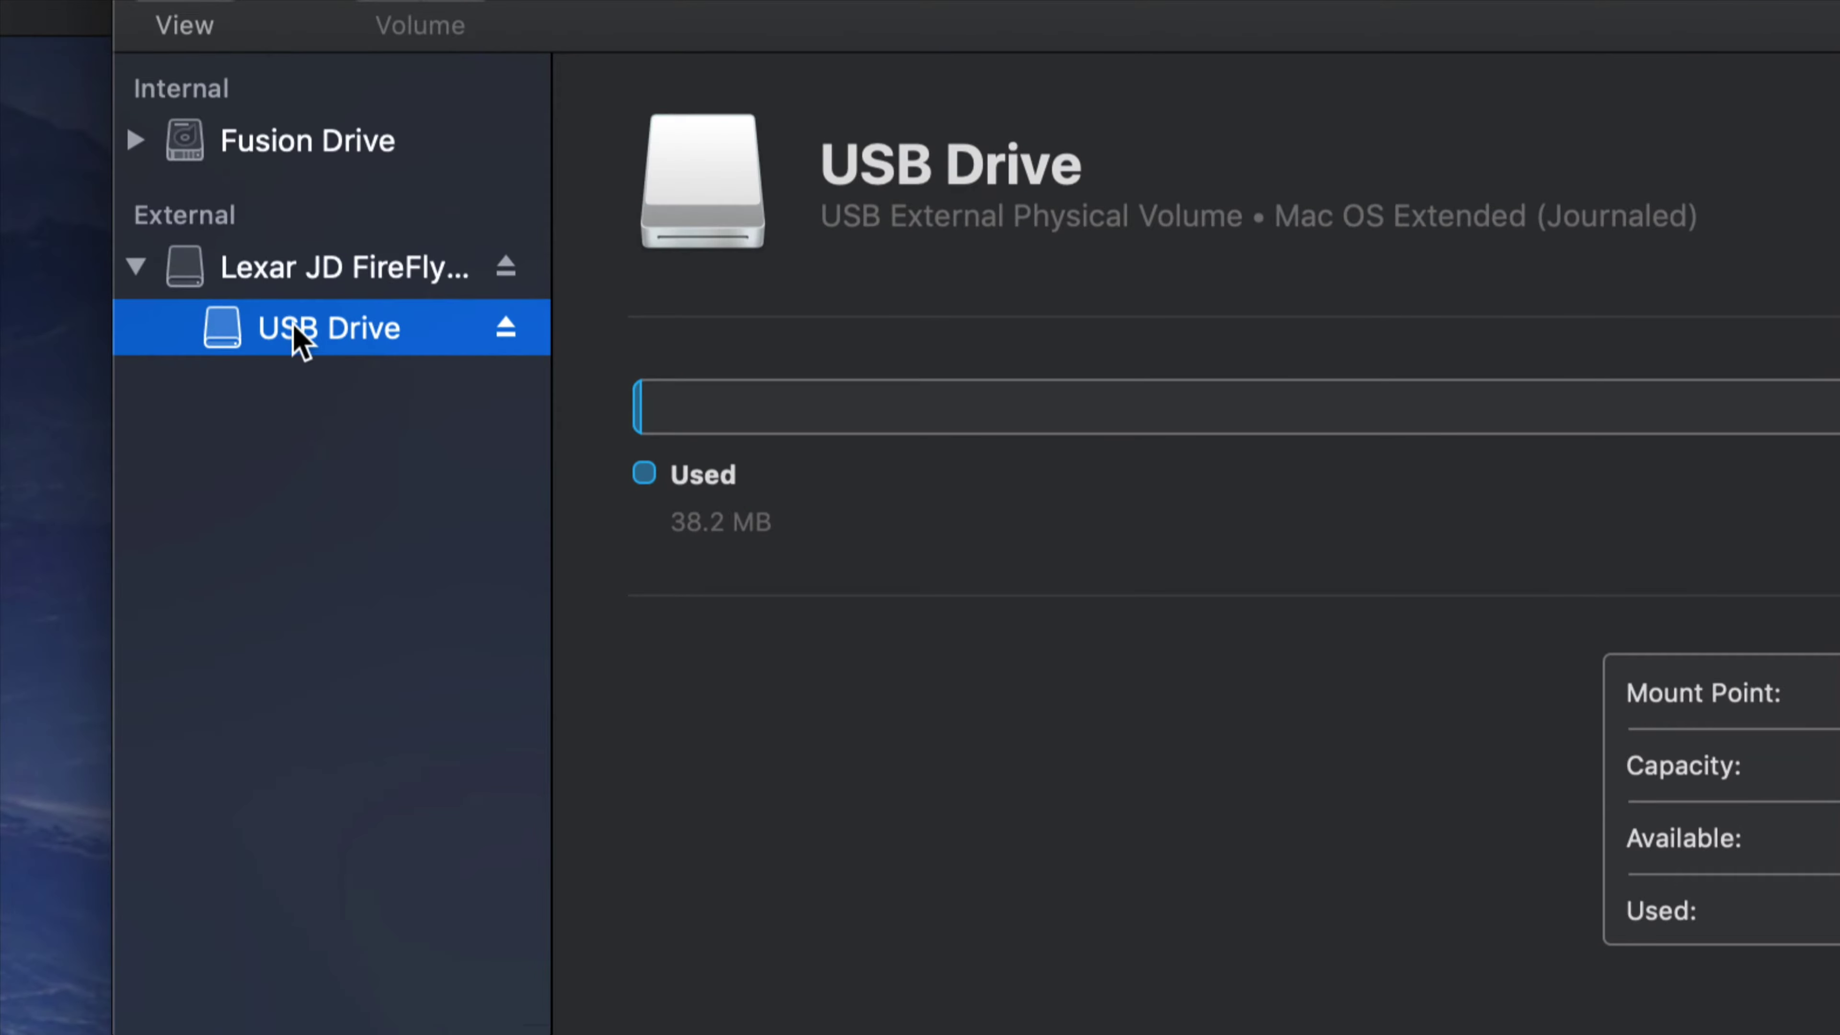
{"action": "left_click", "coordinate": [362, 279]}
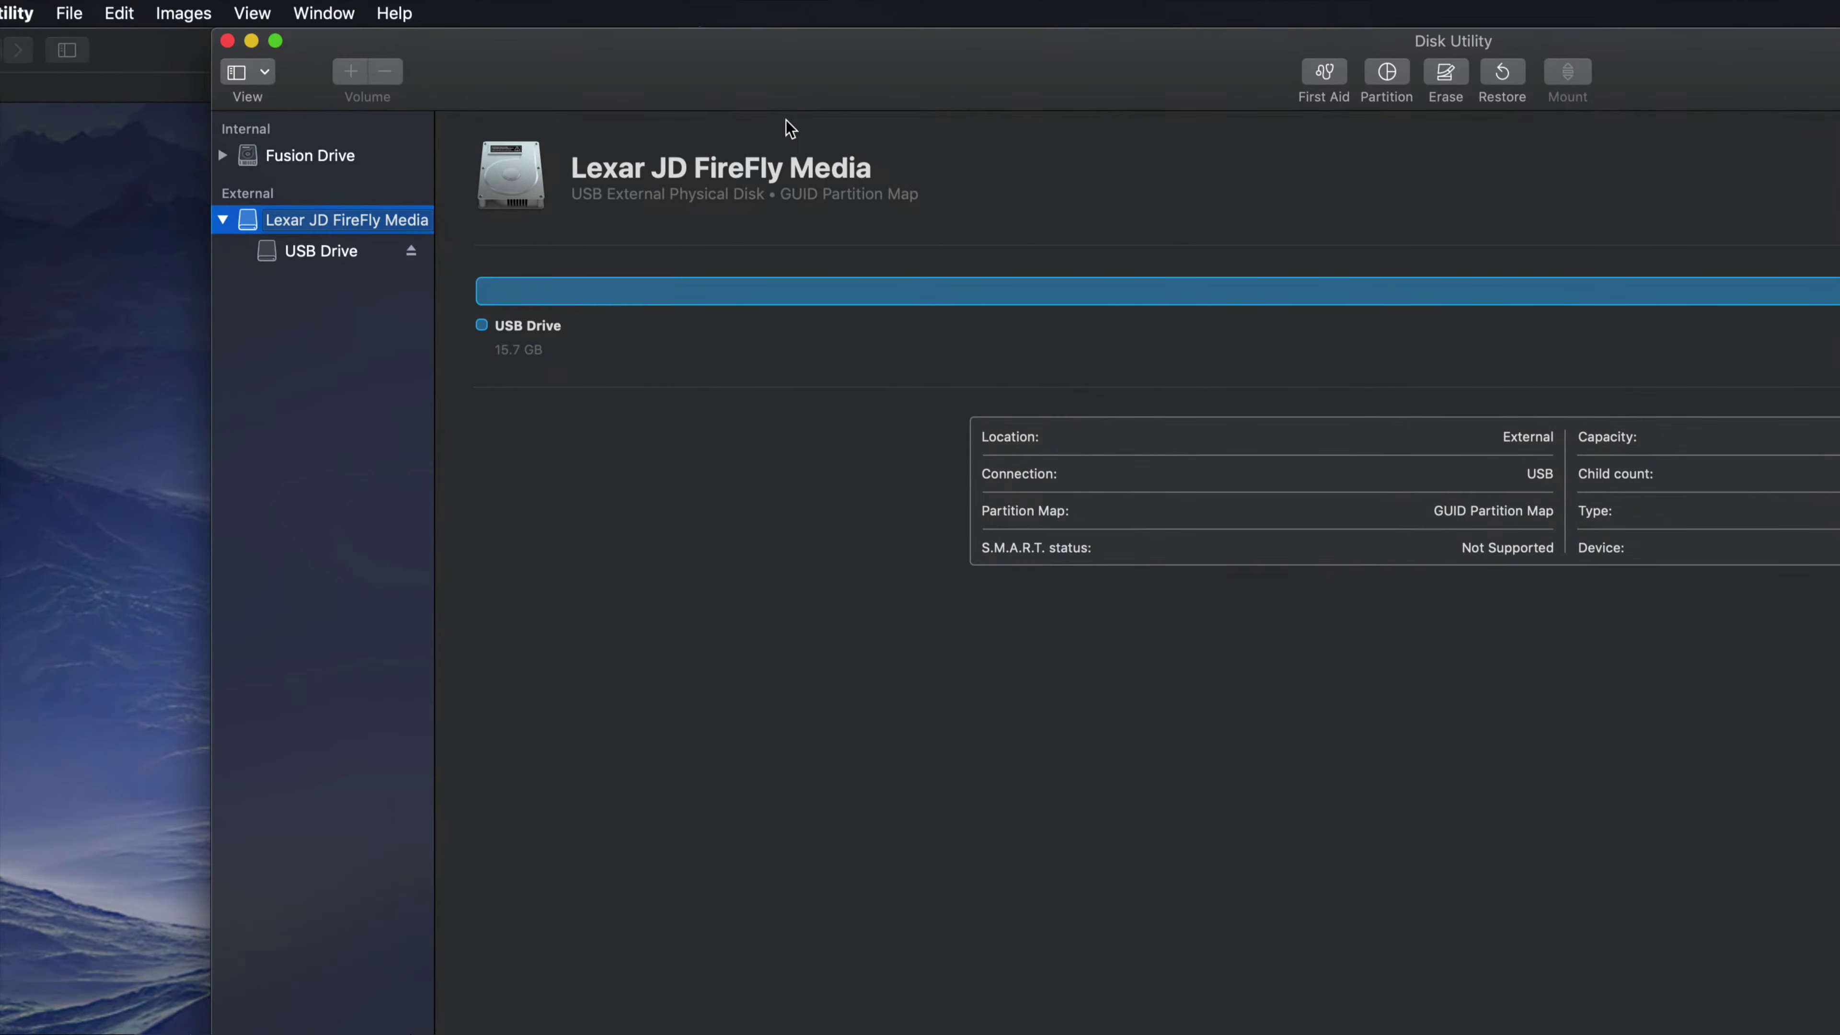
Step: Shrink the Disk Utility window and move it to a clear spot on the desktop
{"action": "left_click_drag", "start_coordinate": [875, 82], "coordinate": [689, 82]}
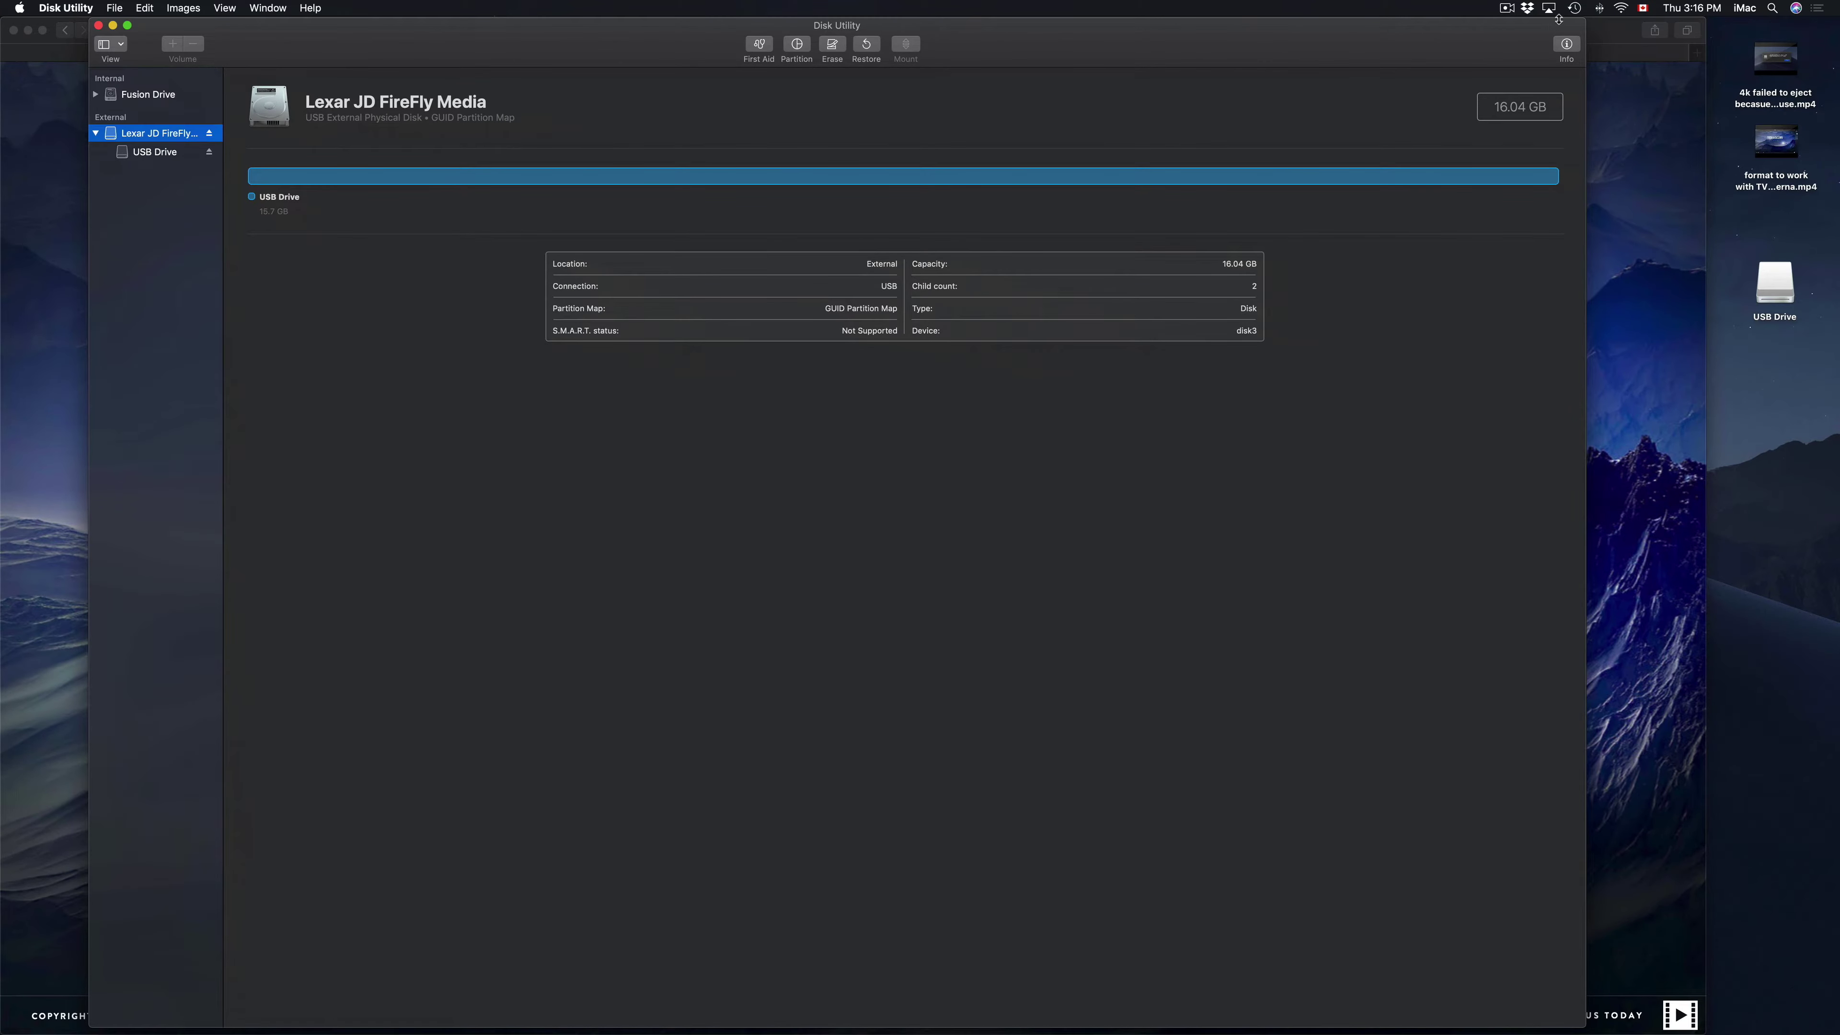
{"action": "left_click_drag", "start_coordinate": [1559, 20], "coordinate": [959, 163]}
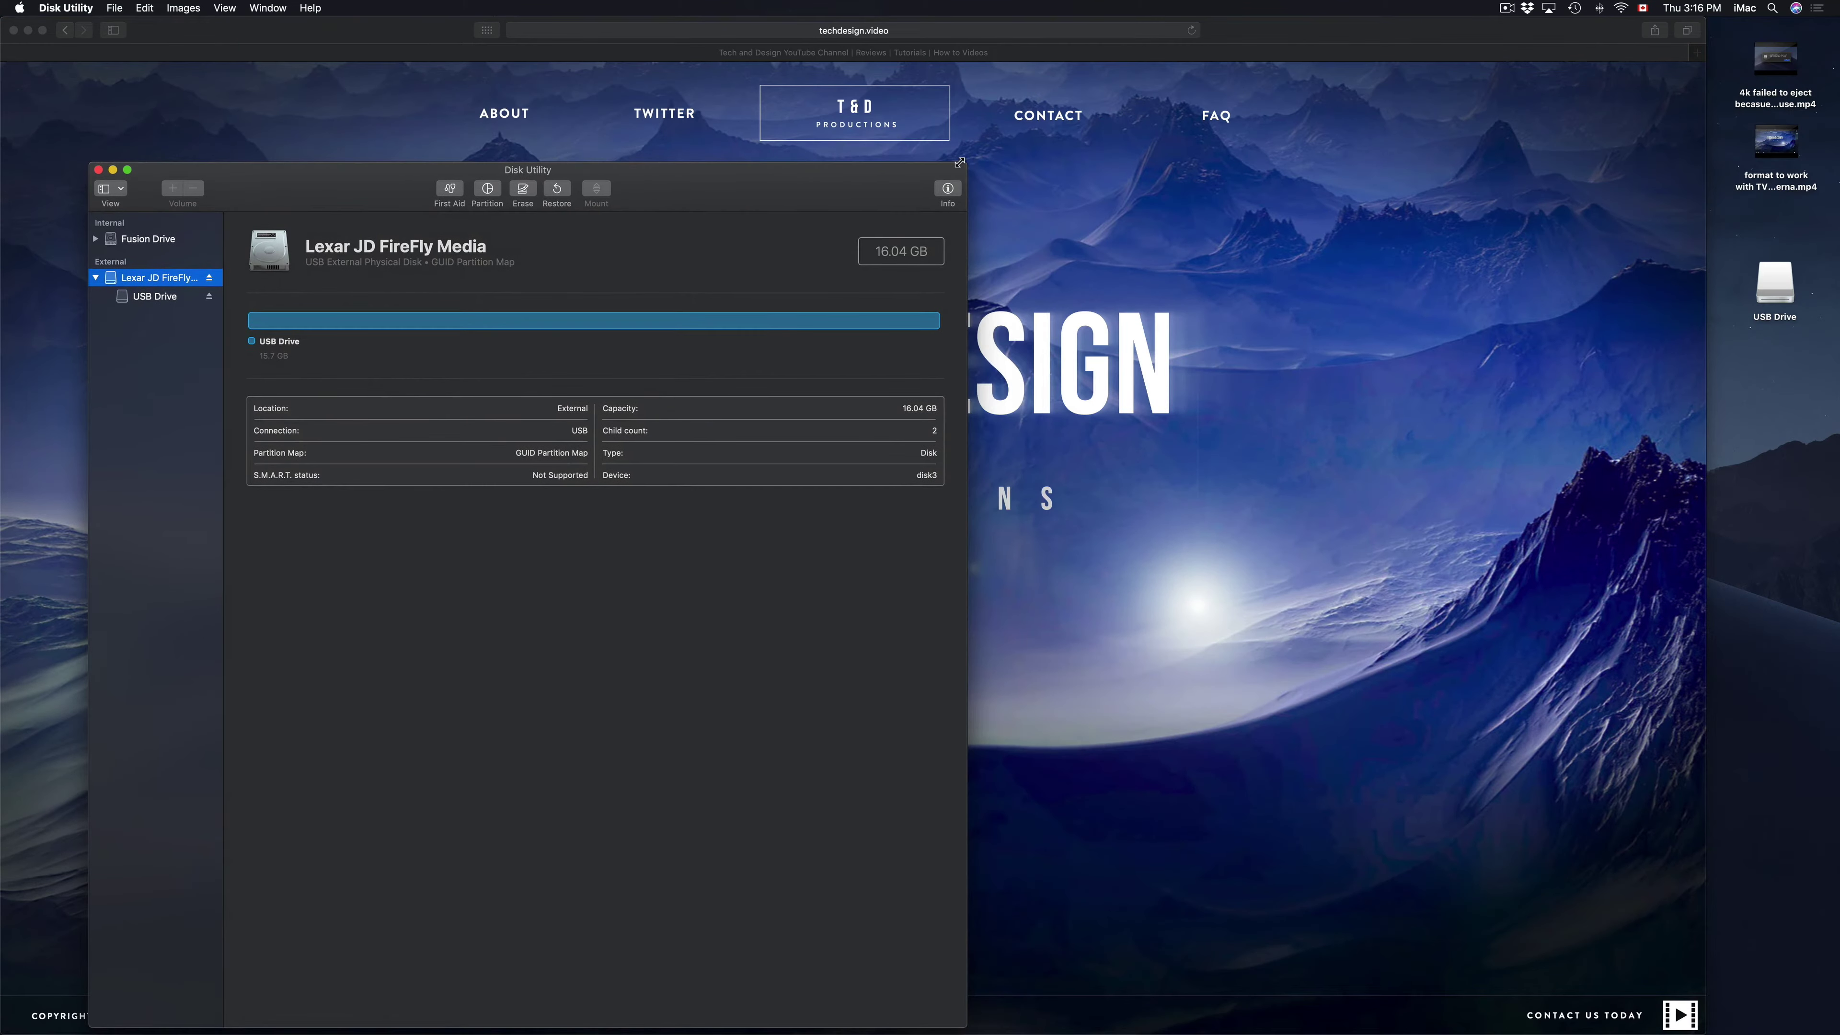
{"action": "left_click_drag", "start_coordinate": [760, 179], "coordinate": [1017, 119]}
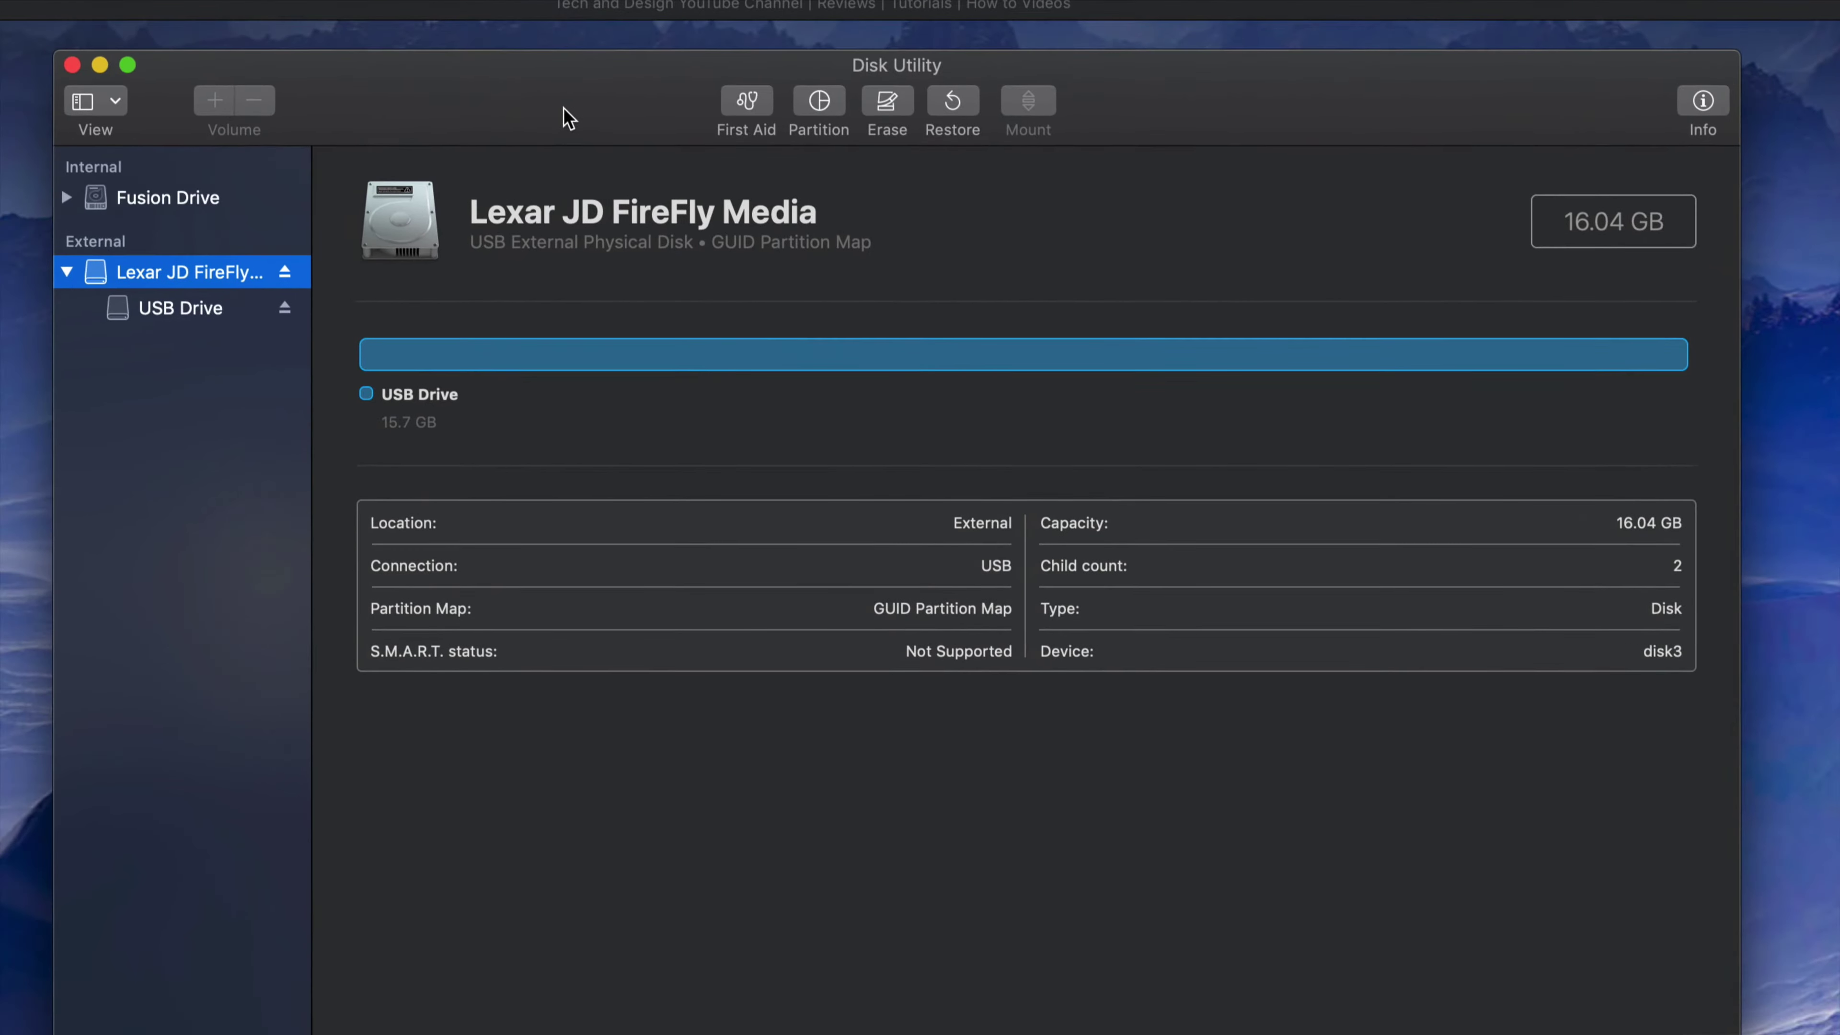
Step: Erase the Lexar JD FireFly Media disk as ExFAT with the name "Mac Pc", keeping the GUID Partition Map scheme
{"action": "left_click", "coordinate": [894, 107]}
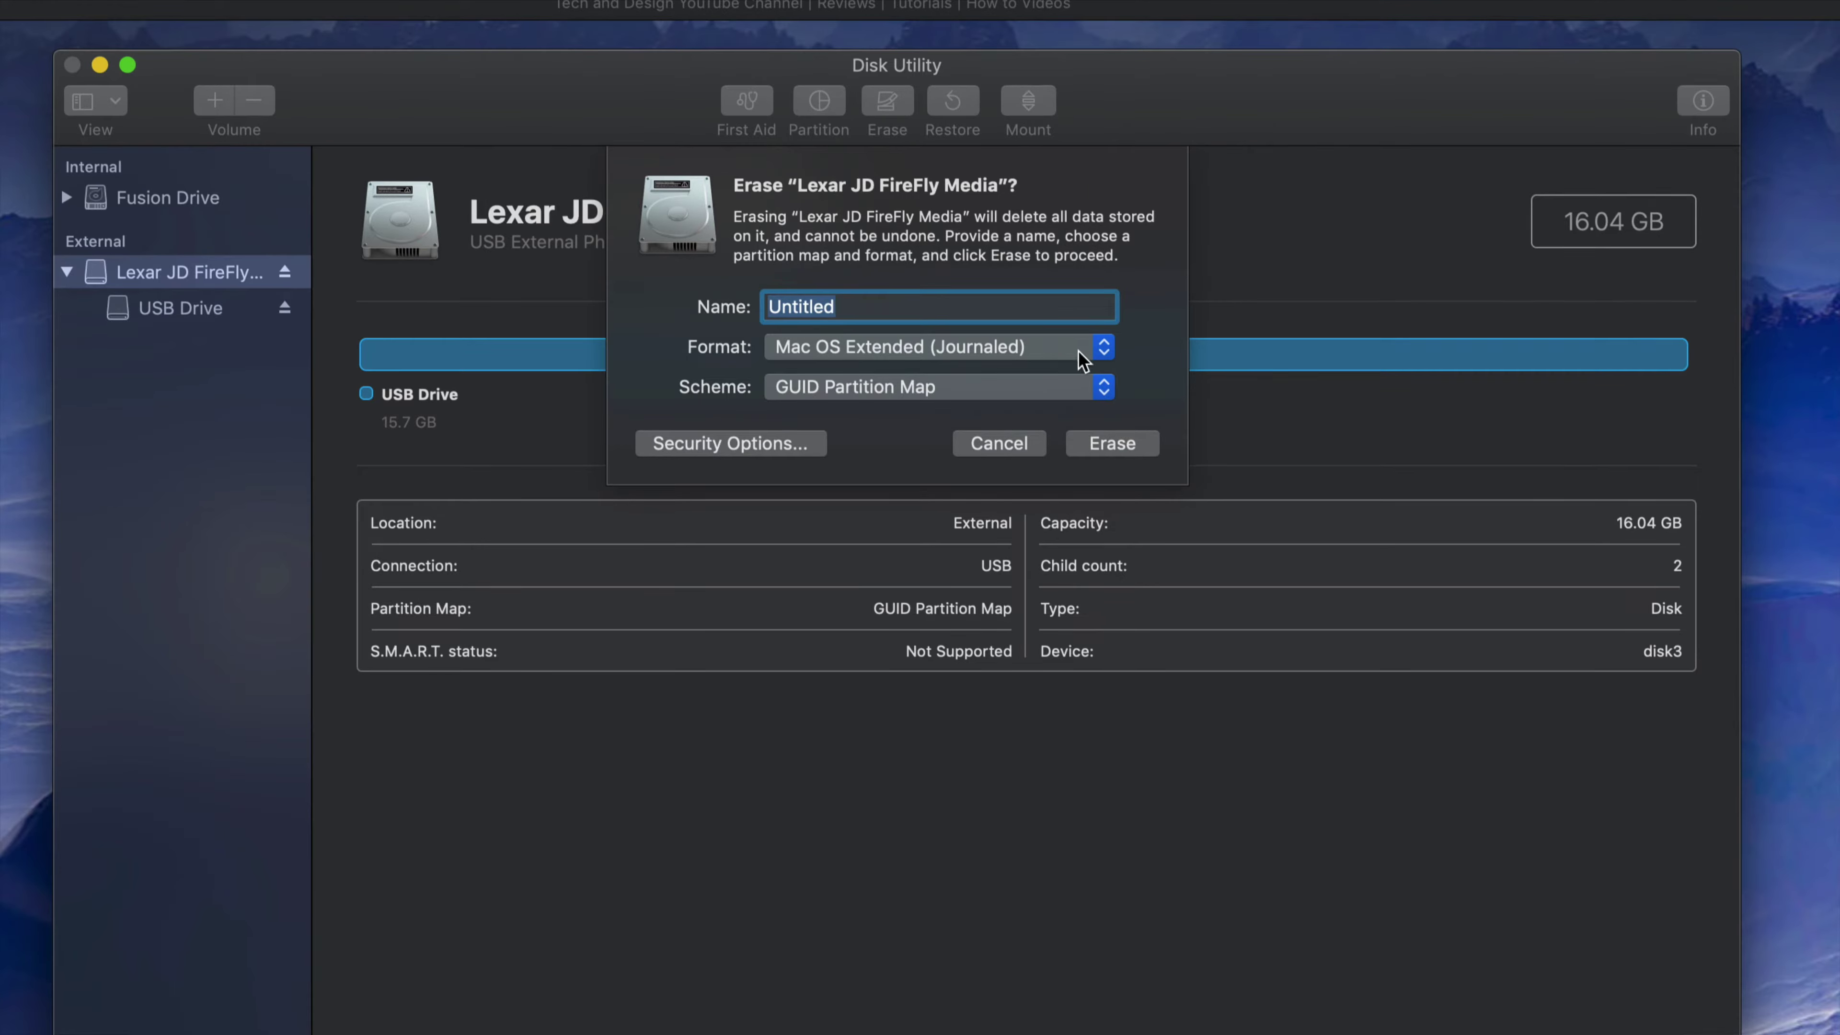
{"action": "left_click", "coordinate": [1101, 358]}
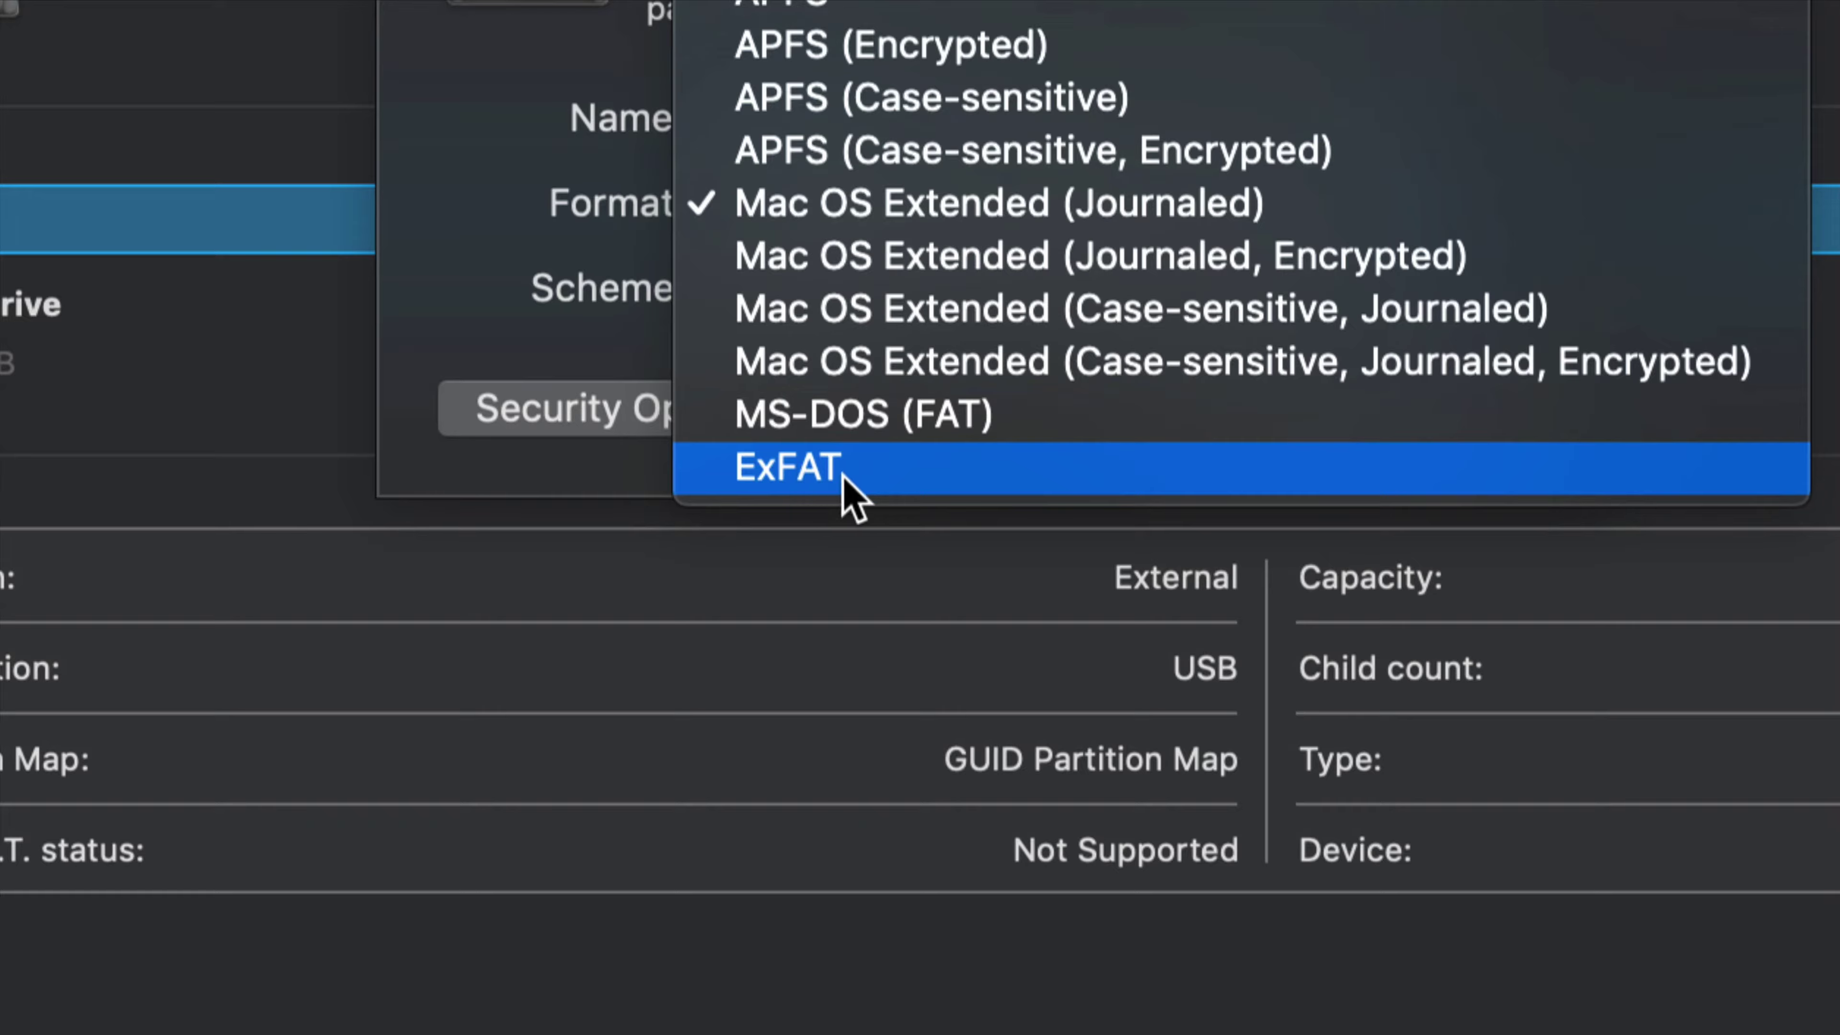
{"action": "left_click", "coordinate": [861, 473]}
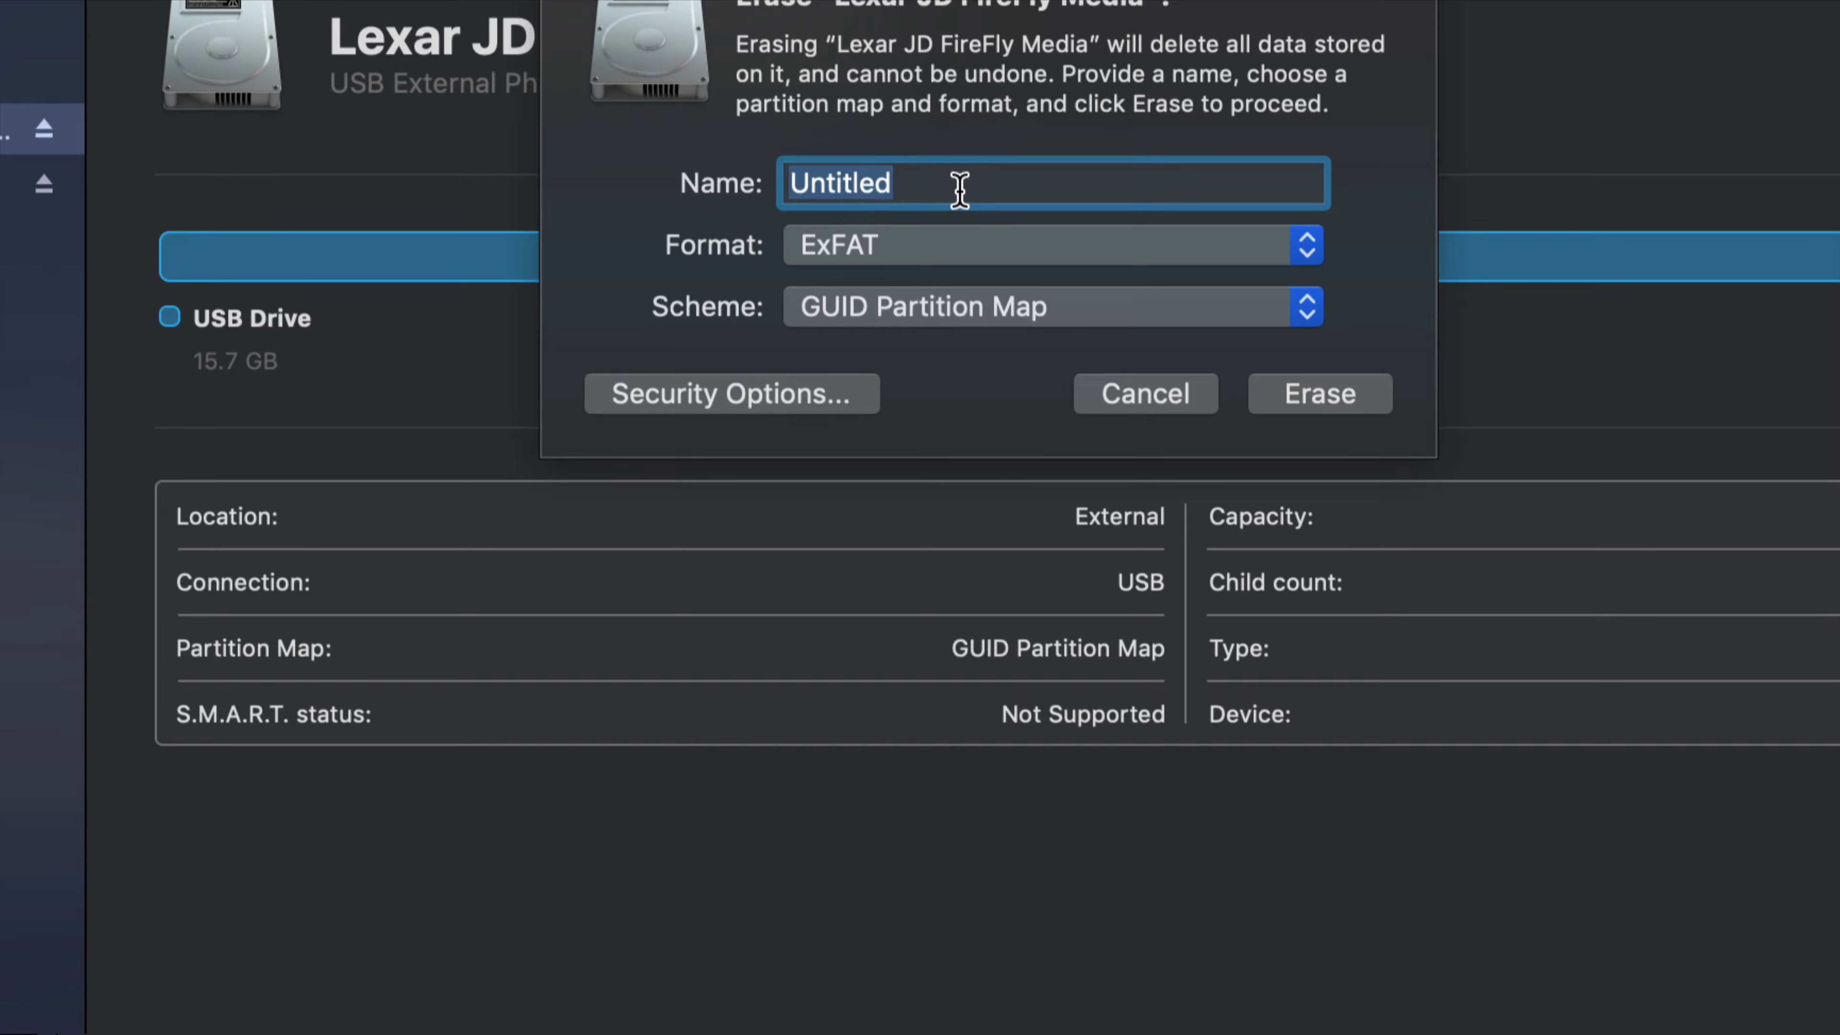
{"action": "type", "text": "Mac O"}
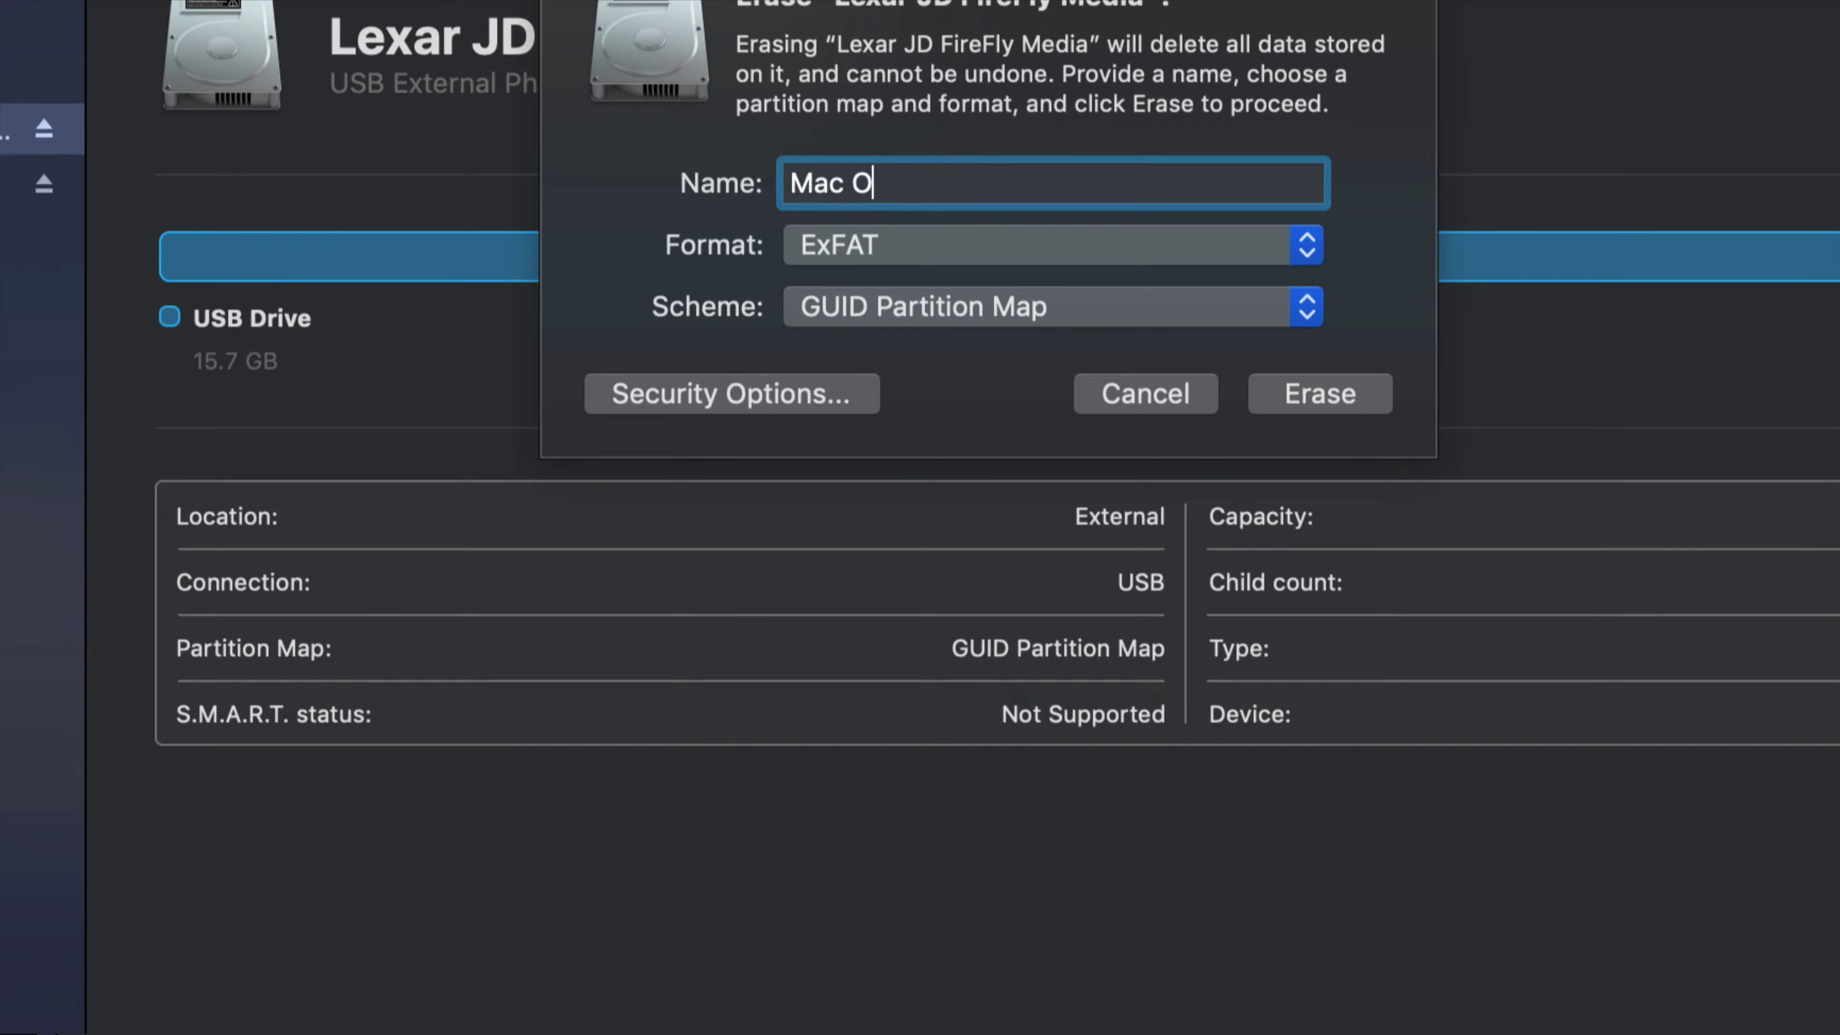
{"action": "key", "text": "BackSpace"}
{"action": "type", "text": "Pc"}
{"action": "left_click", "coordinate": [1371, 402]}
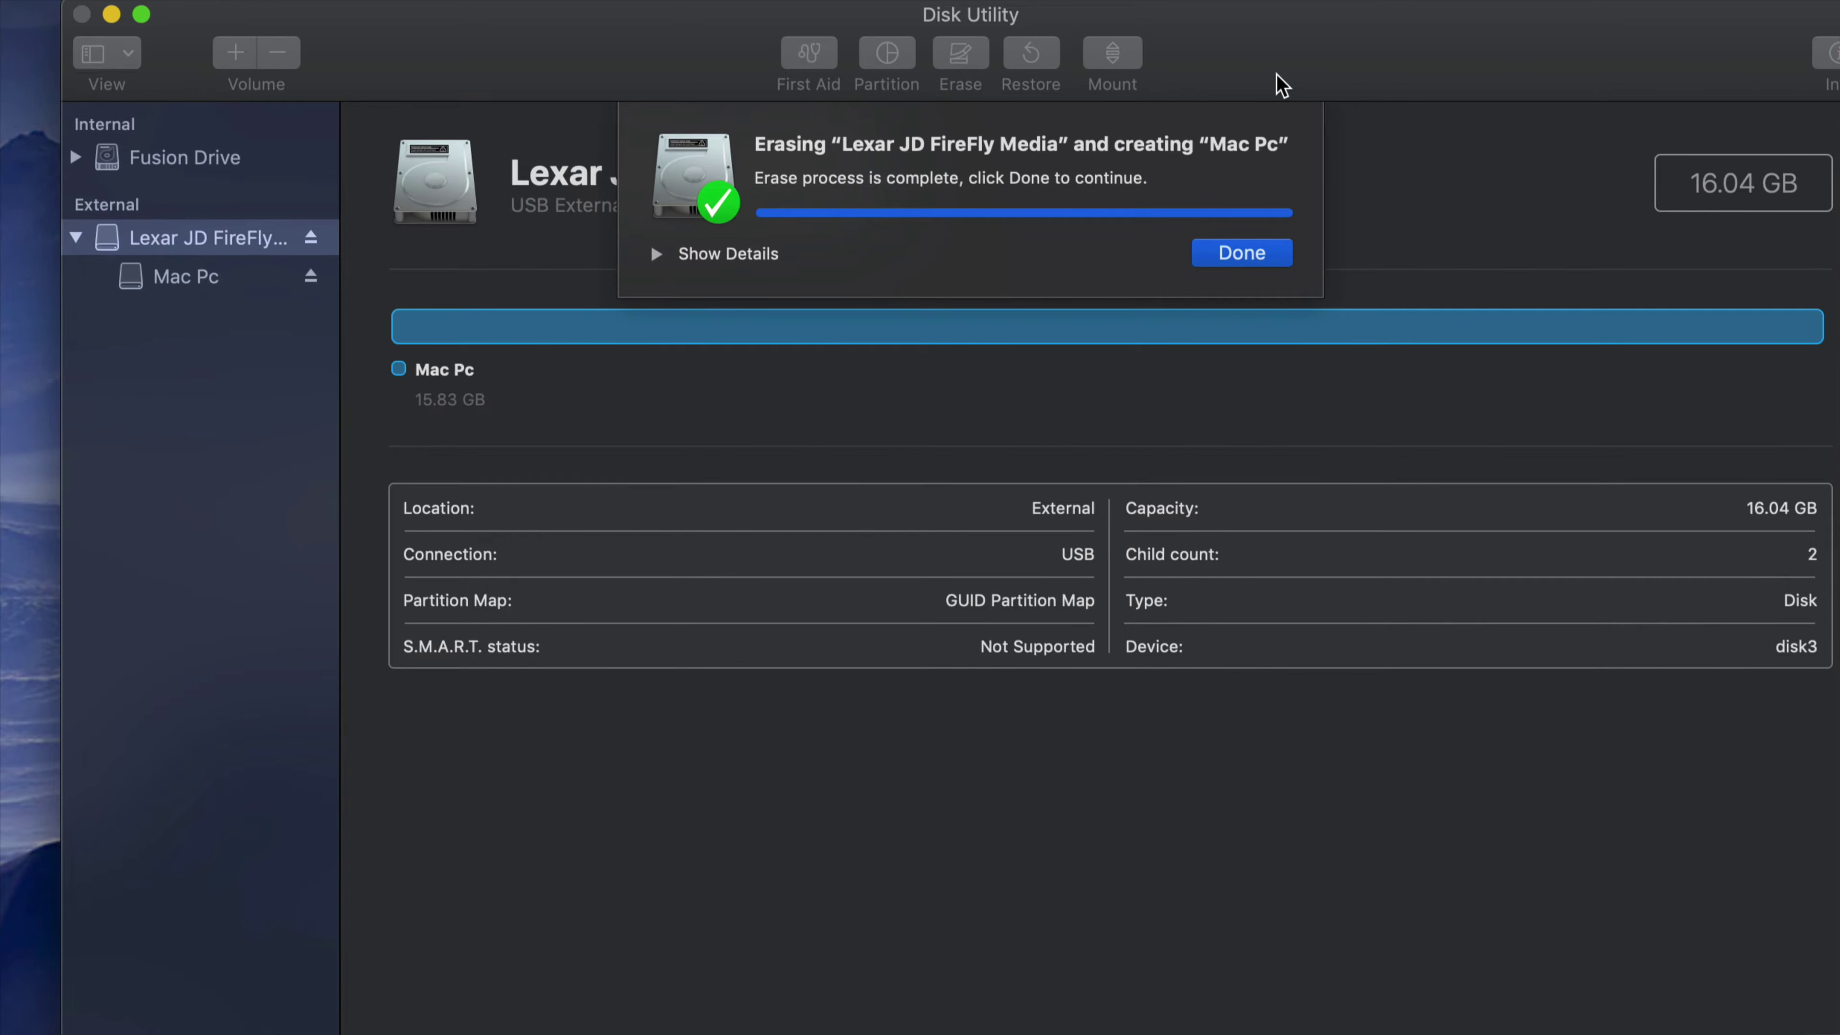
{"action": "left_click", "coordinate": [1252, 259]}
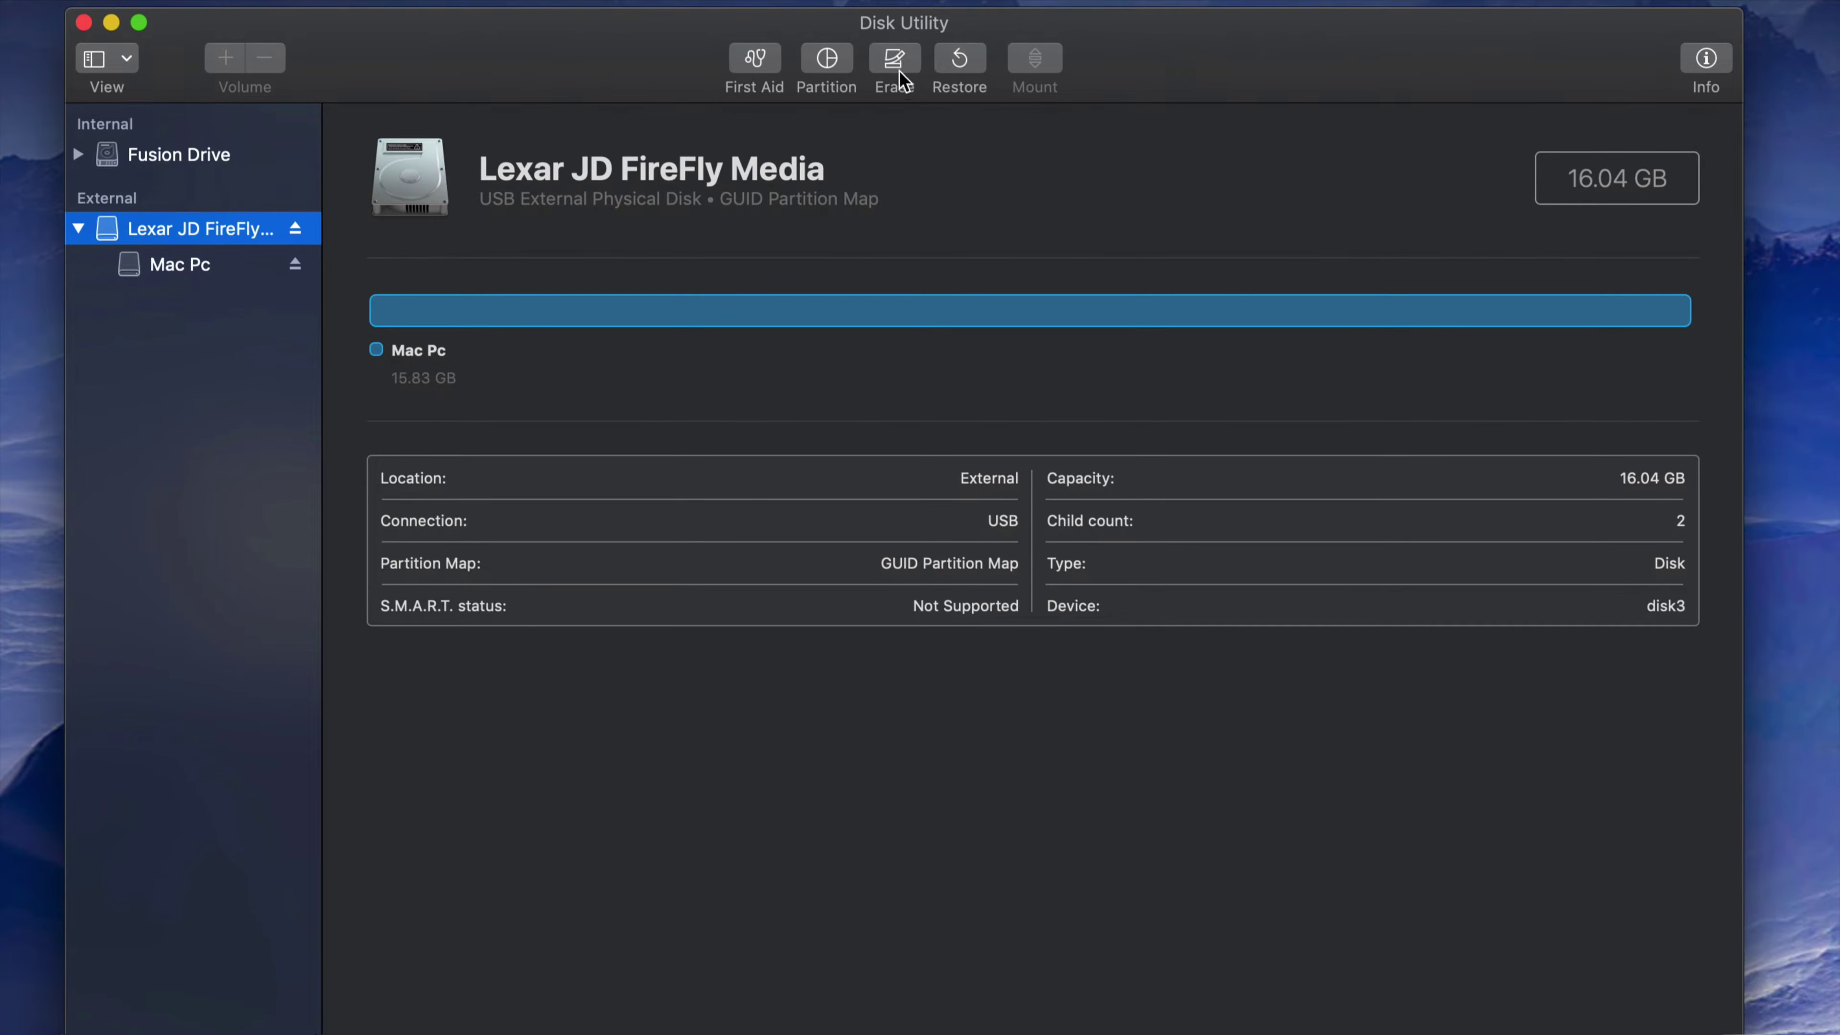
Step: Start another erase of the Lexar JD FireFly Media disk, choosing ExFAT format and the Master Boot Record scheme
{"action": "left_click", "coordinate": [895, 59]}
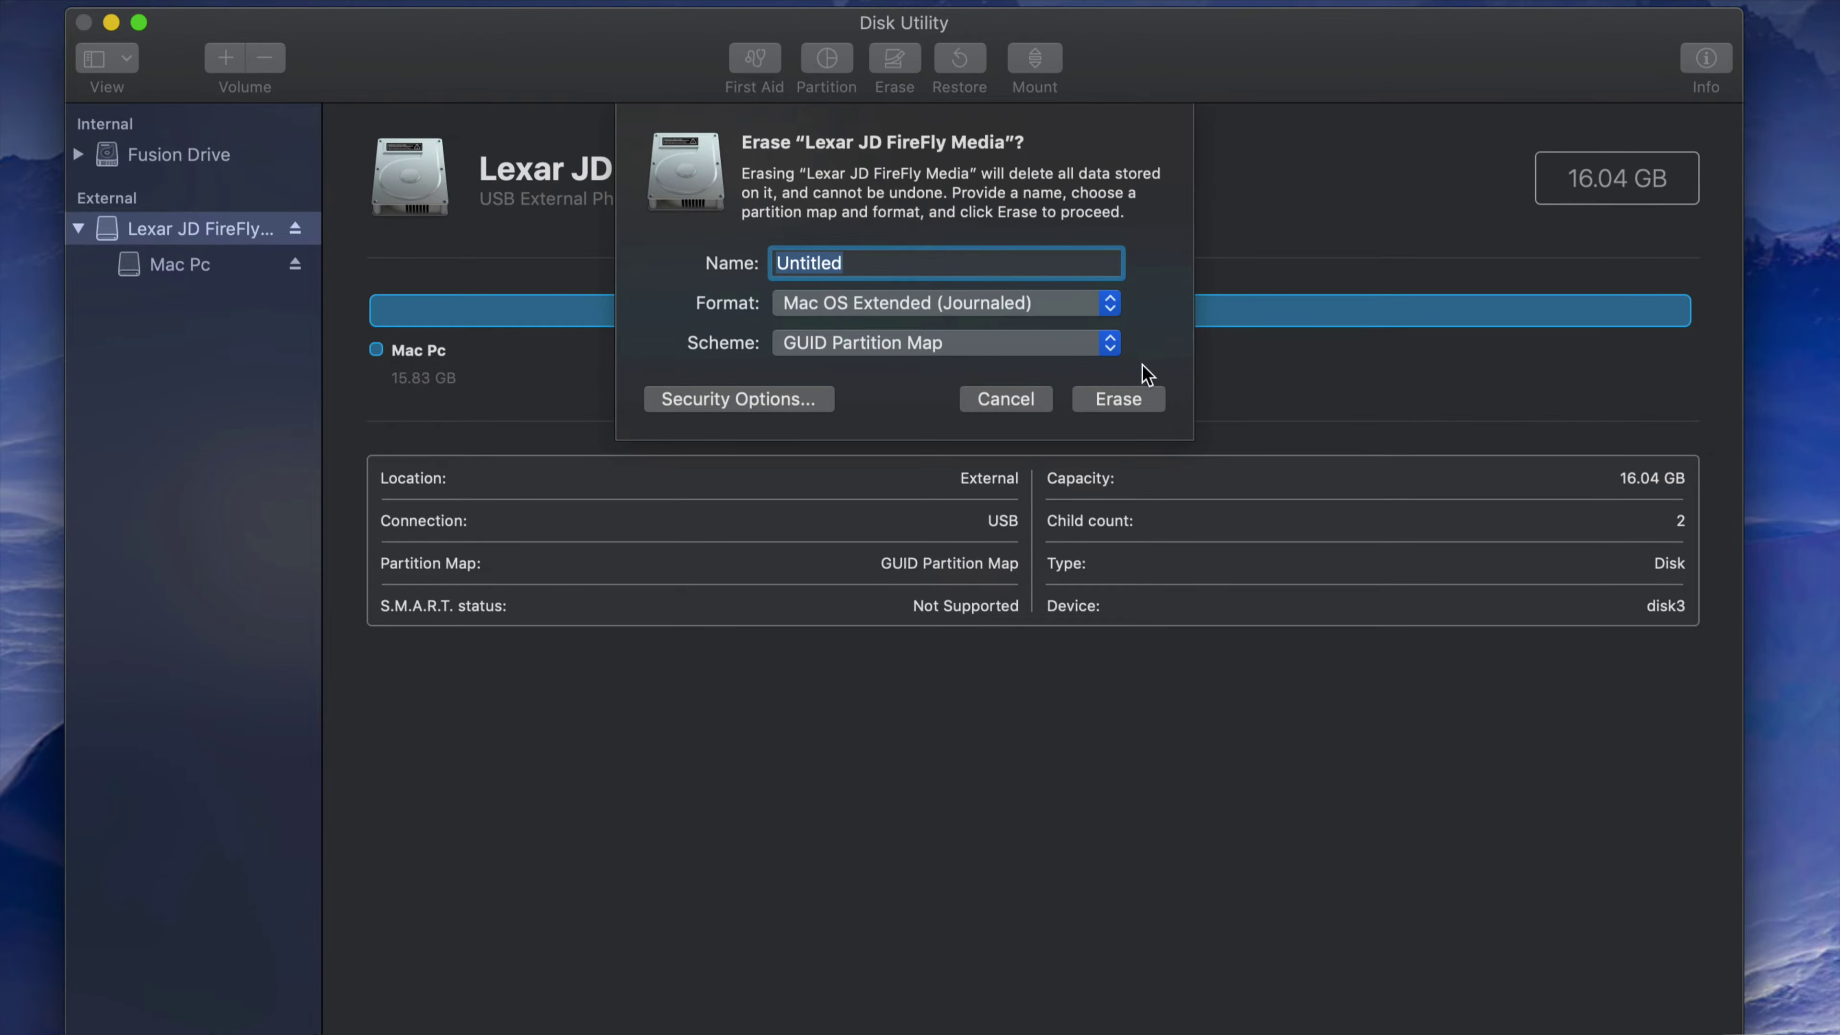
{"action": "left_click", "coordinate": [1110, 343]}
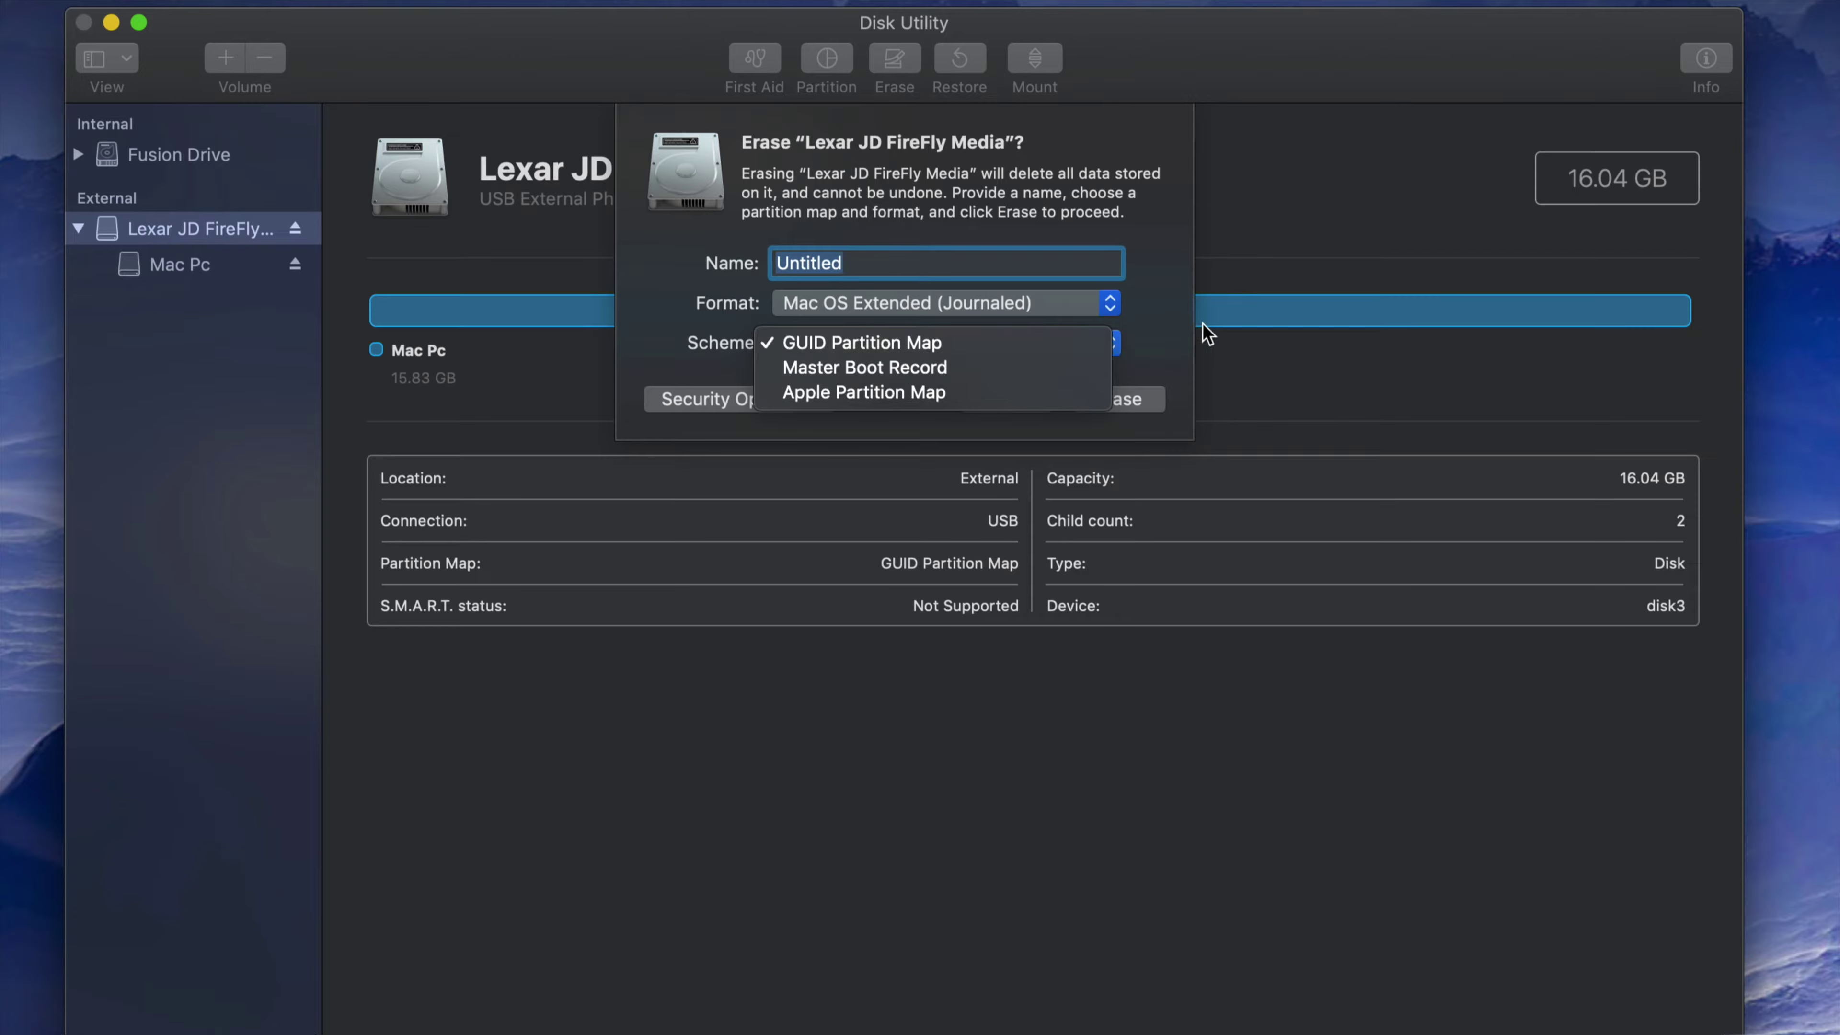
{"action": "left_click", "coordinate": [1177, 332]}
{"action": "left_click", "coordinate": [1109, 302]}
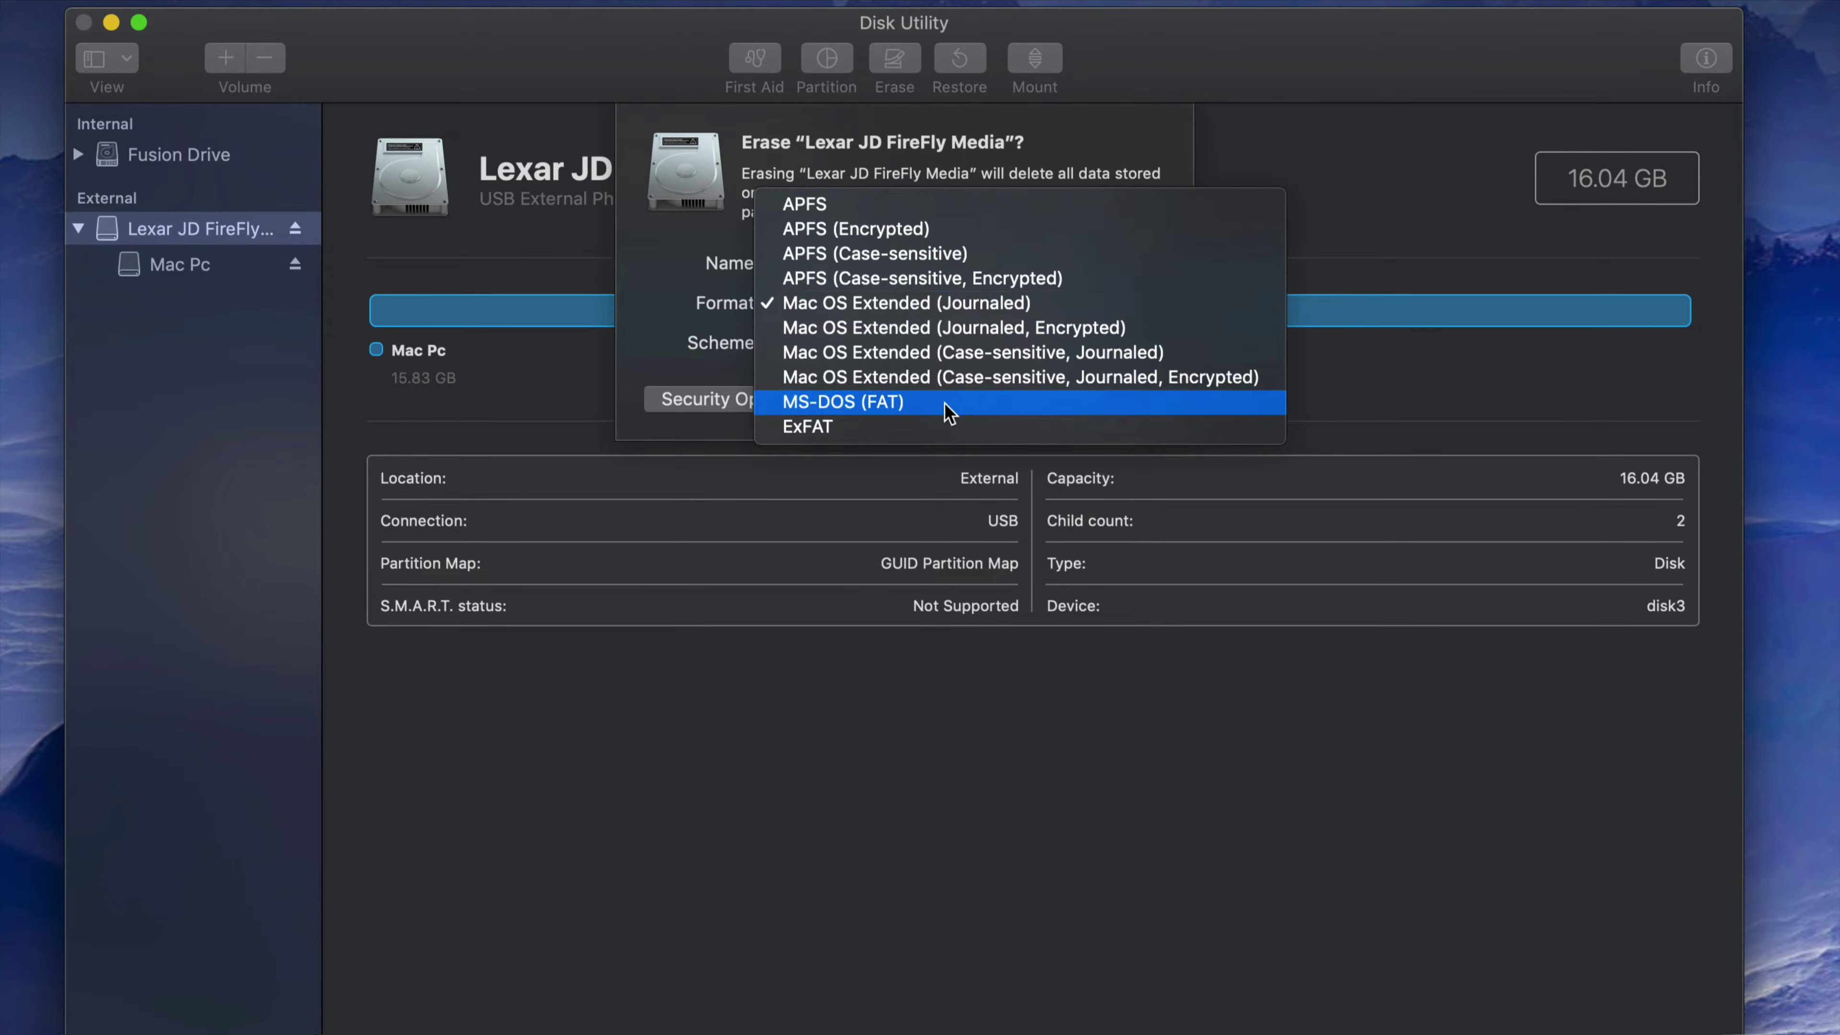
{"action": "left_click", "coordinate": [938, 429]}
{"action": "left_click", "coordinate": [1093, 342]}
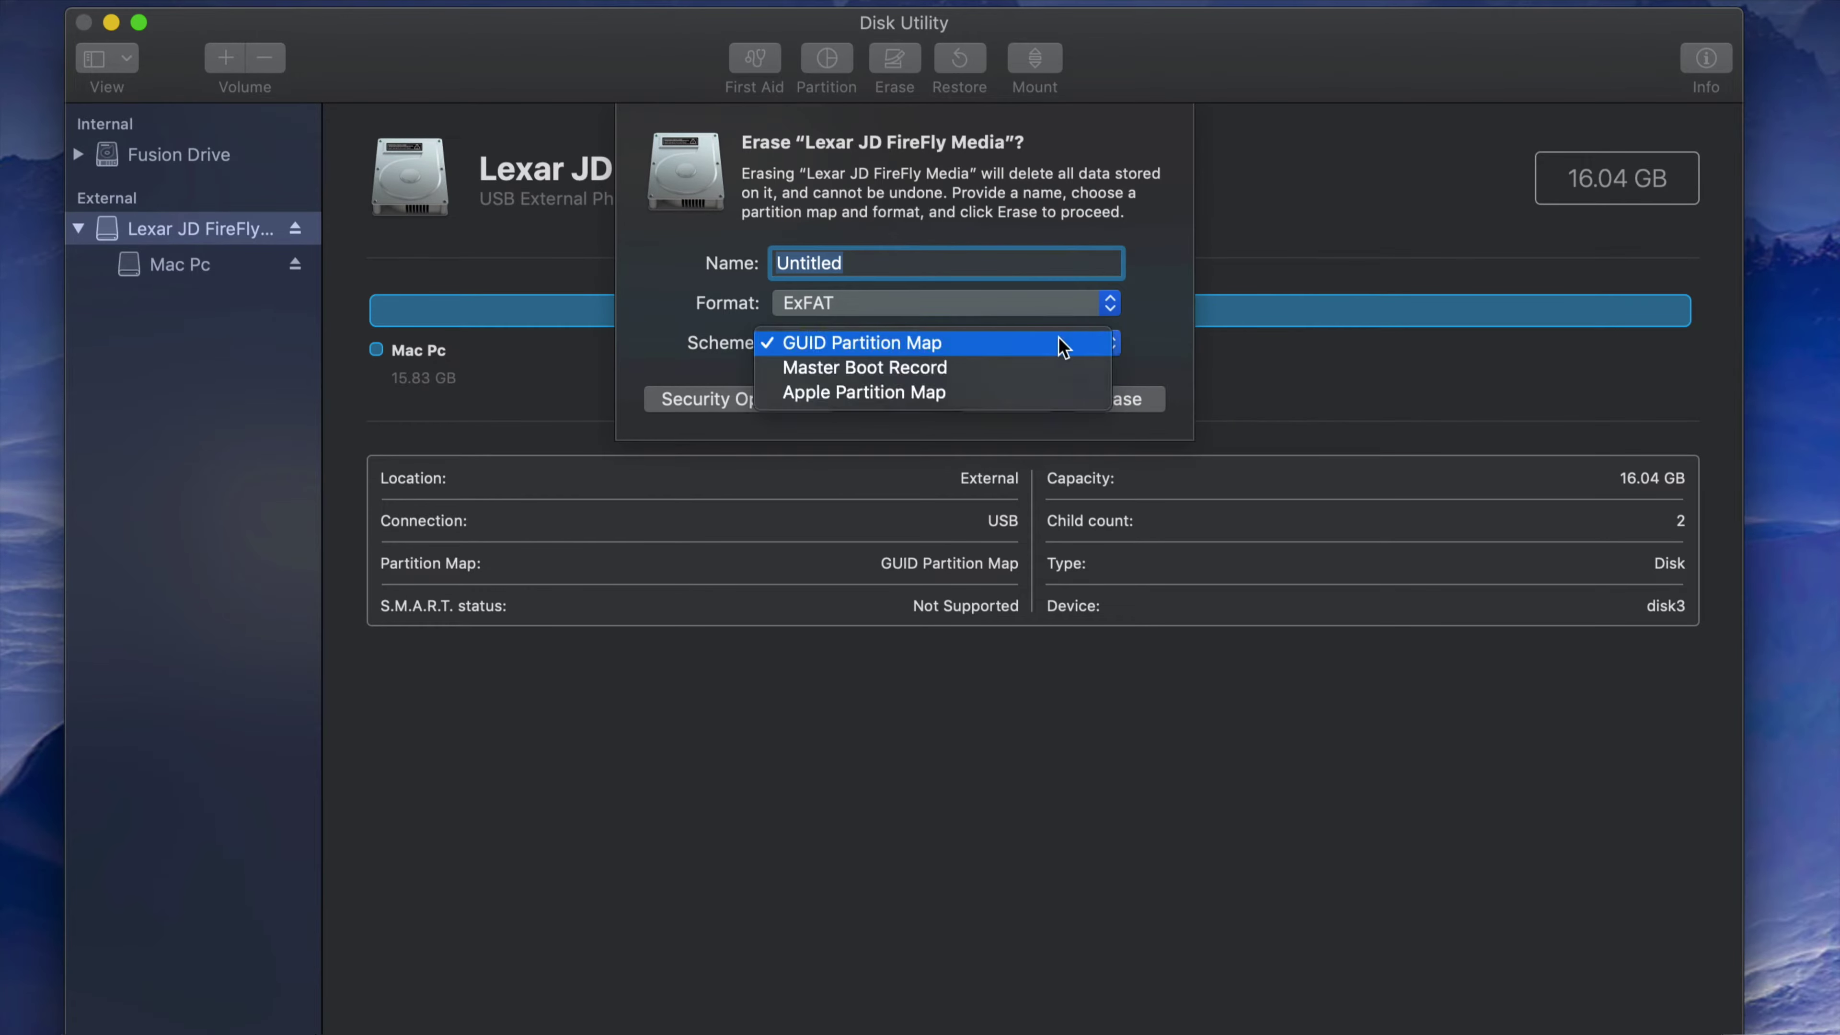
{"action": "left_click", "coordinate": [904, 368]}
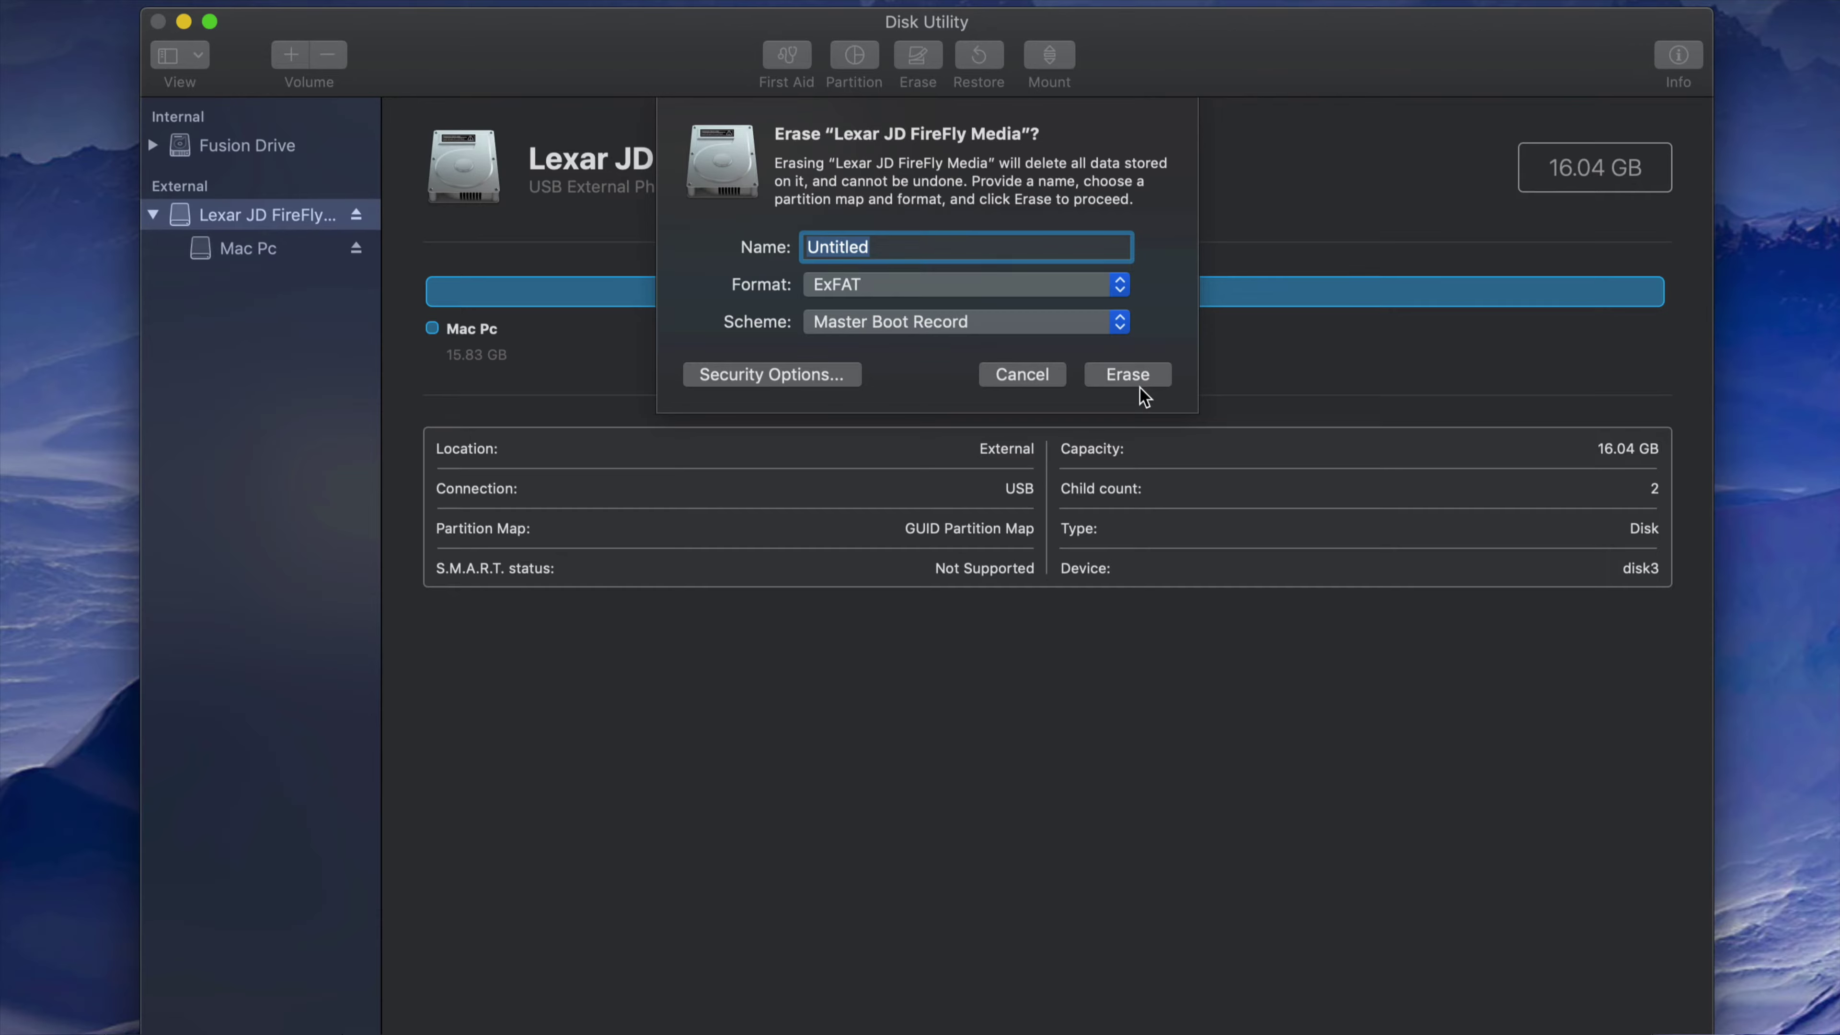
Step: Set the erase format to Mac OS Extended (Journaled) with the GUID Partition Map scheme
{"action": "left_click", "coordinate": [1124, 283]}
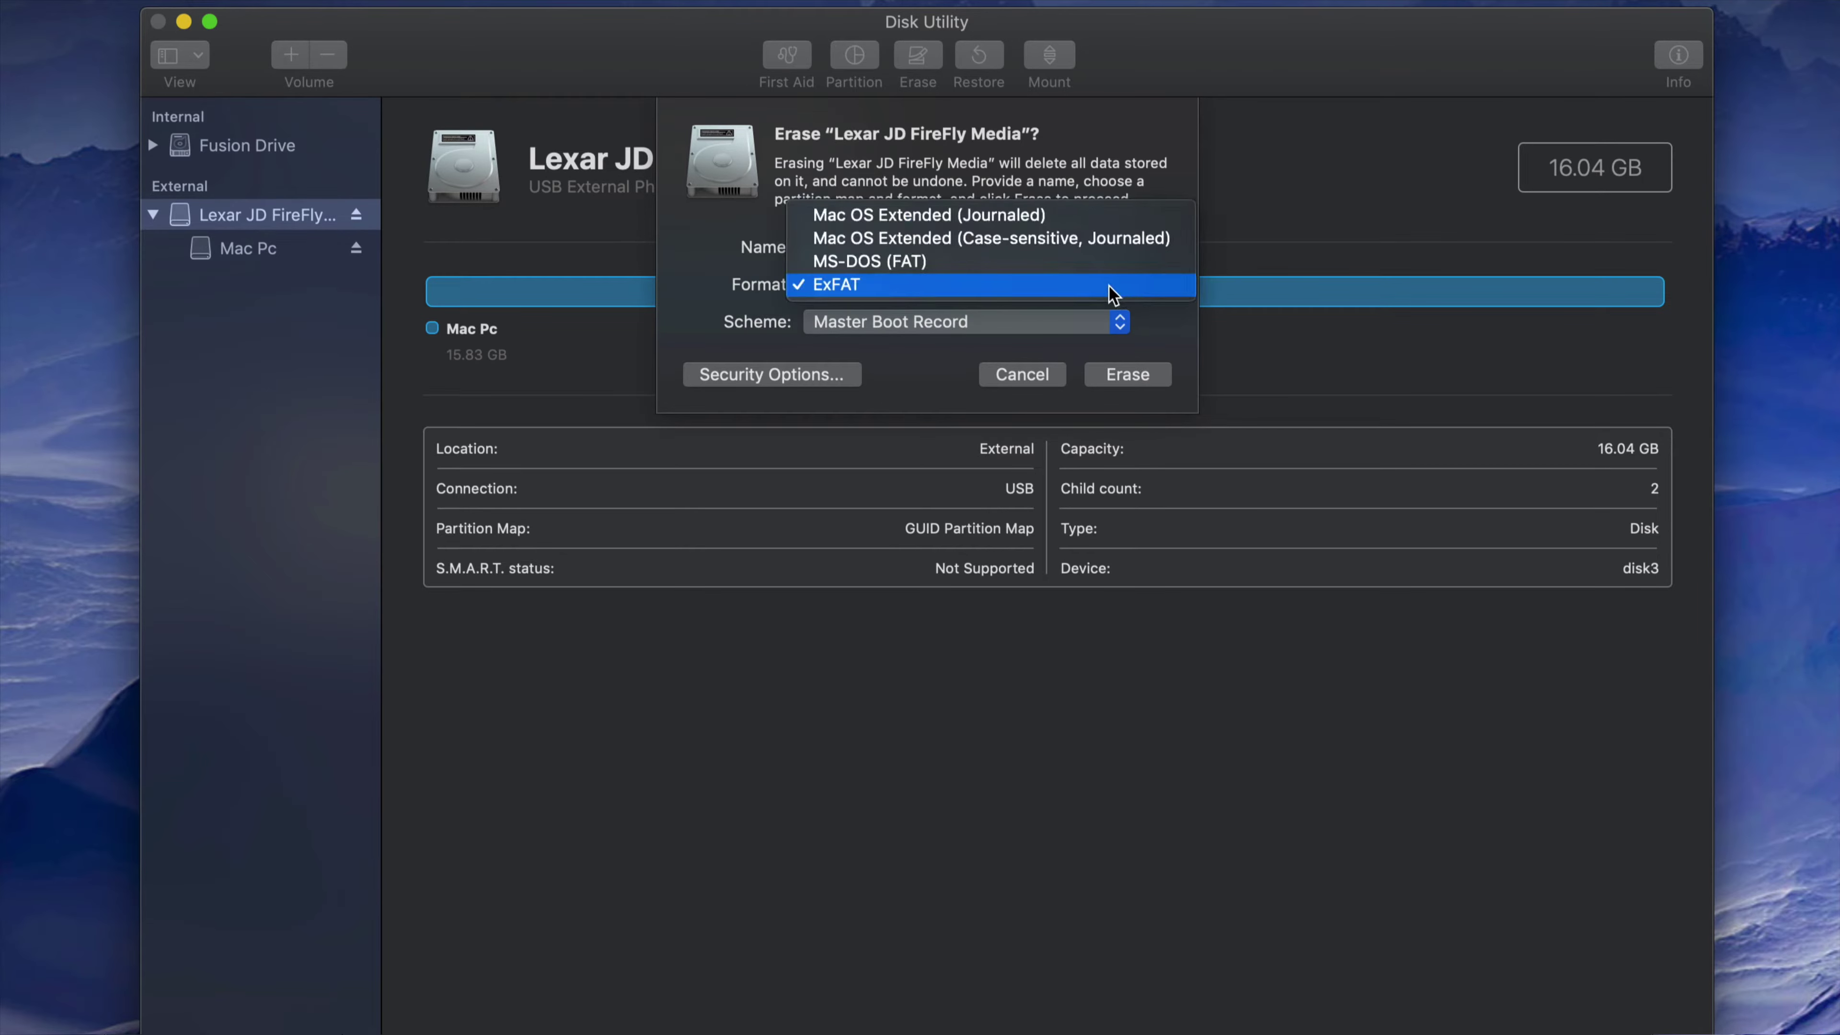
{"action": "left_click", "coordinate": [1080, 225]}
{"action": "left_click", "coordinate": [1121, 322]}
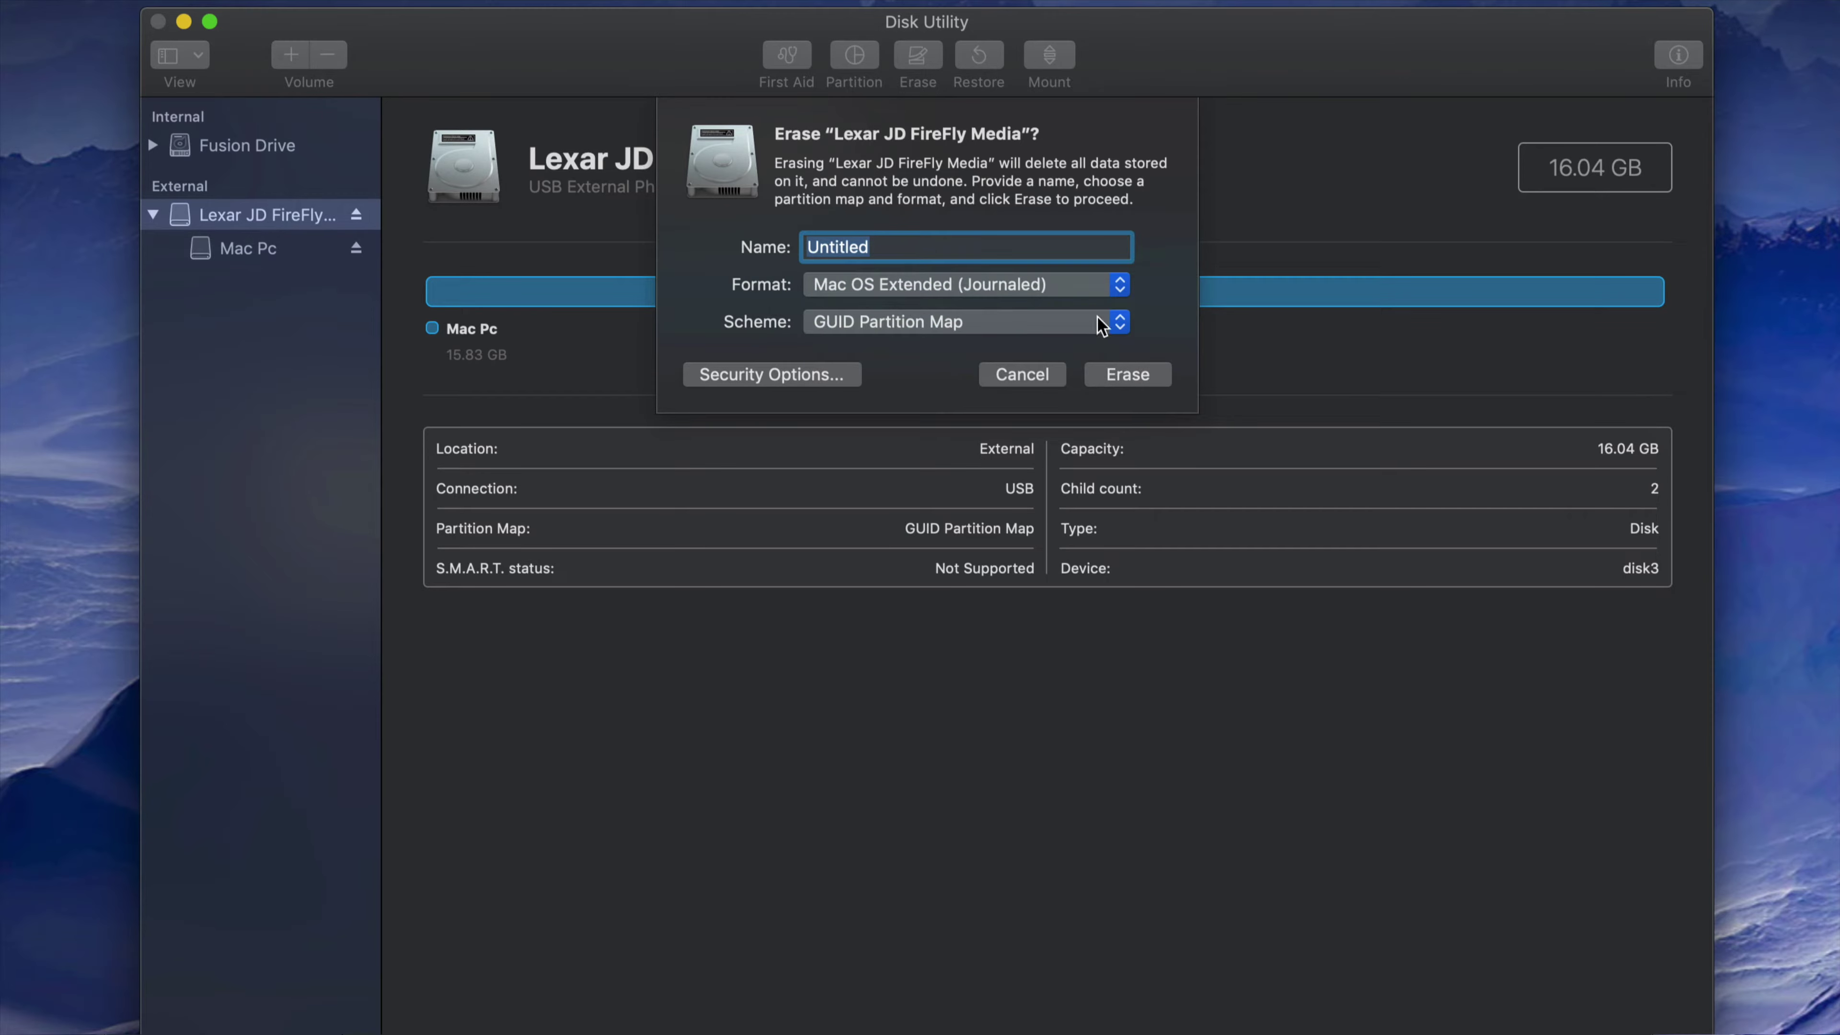
Step: Review the available erase formats and choose ExFAT for the Lexar JD FireFly Media disk
{"action": "left_click", "coordinate": [1118, 288]}
{"action": "left_click", "coordinate": [1113, 283]}
{"action": "left_click", "coordinate": [1118, 284]}
{"action": "left_click", "coordinate": [983, 391]}
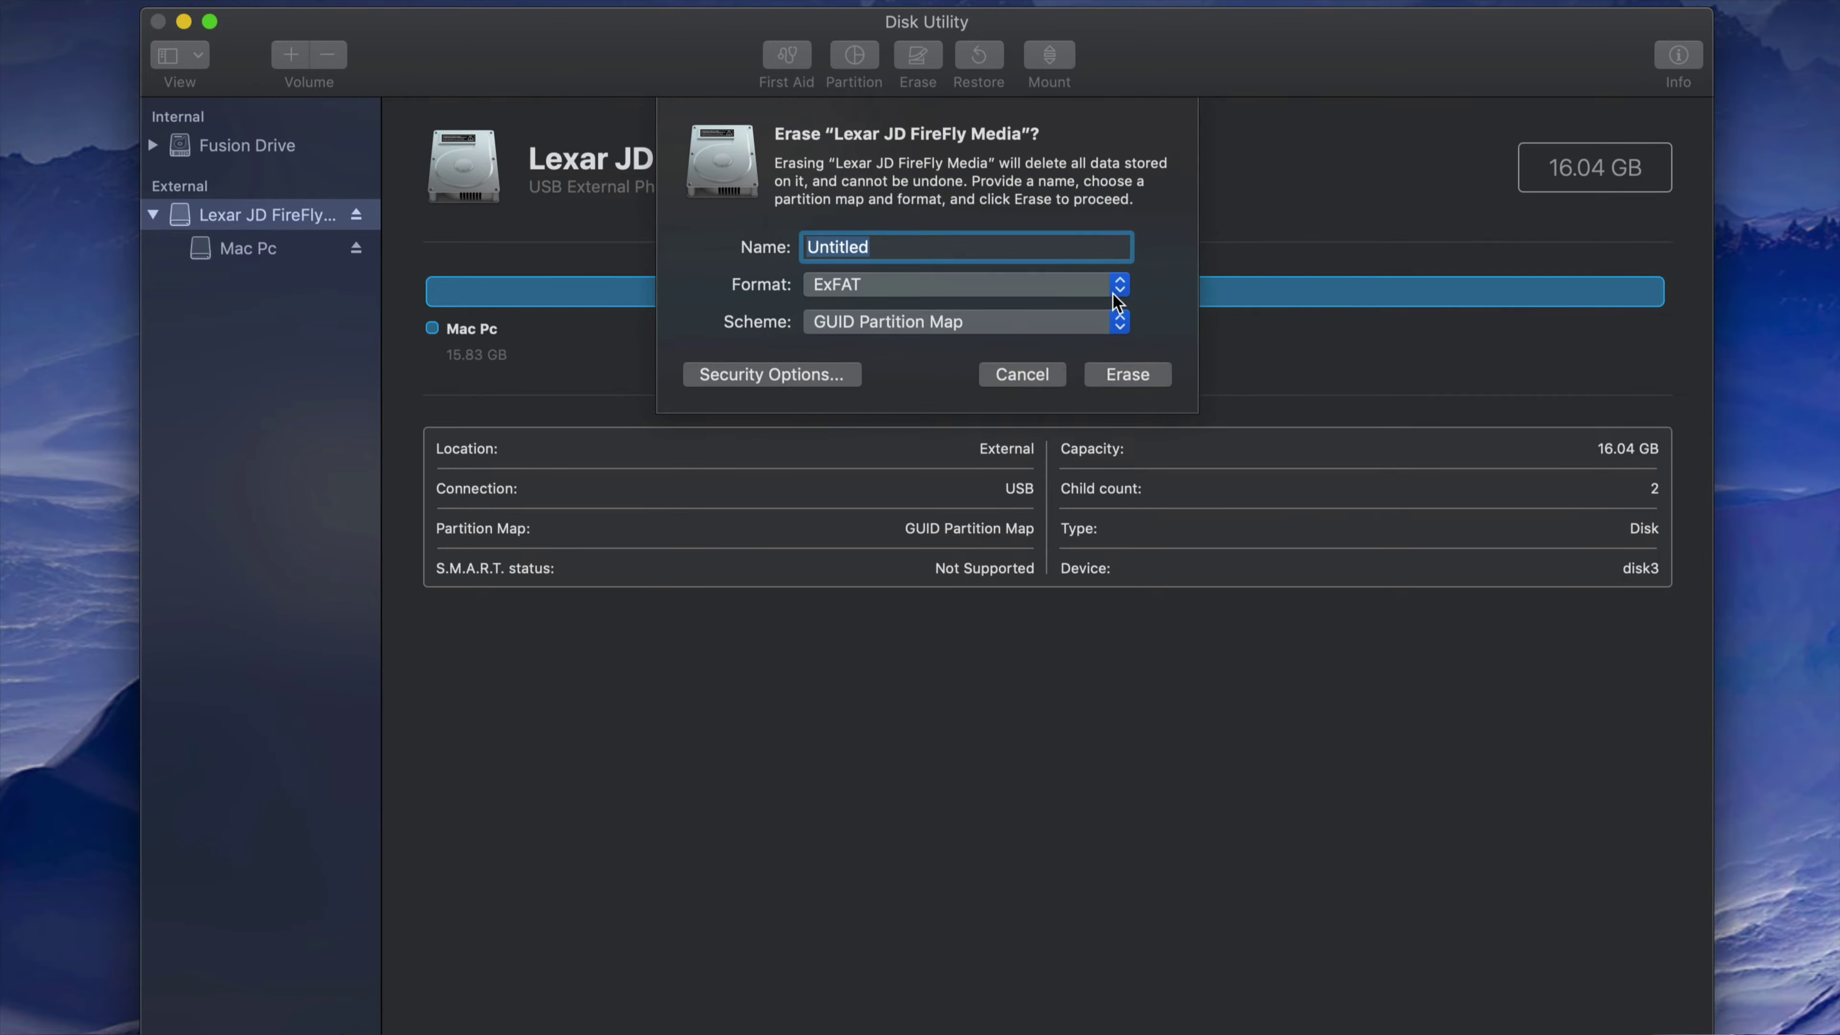
Step: Erase the Lexar JD FireFly Media disk as Mac OS Extended (Journaled) with the name "Untitled"
{"action": "left_click", "coordinate": [1118, 285]}
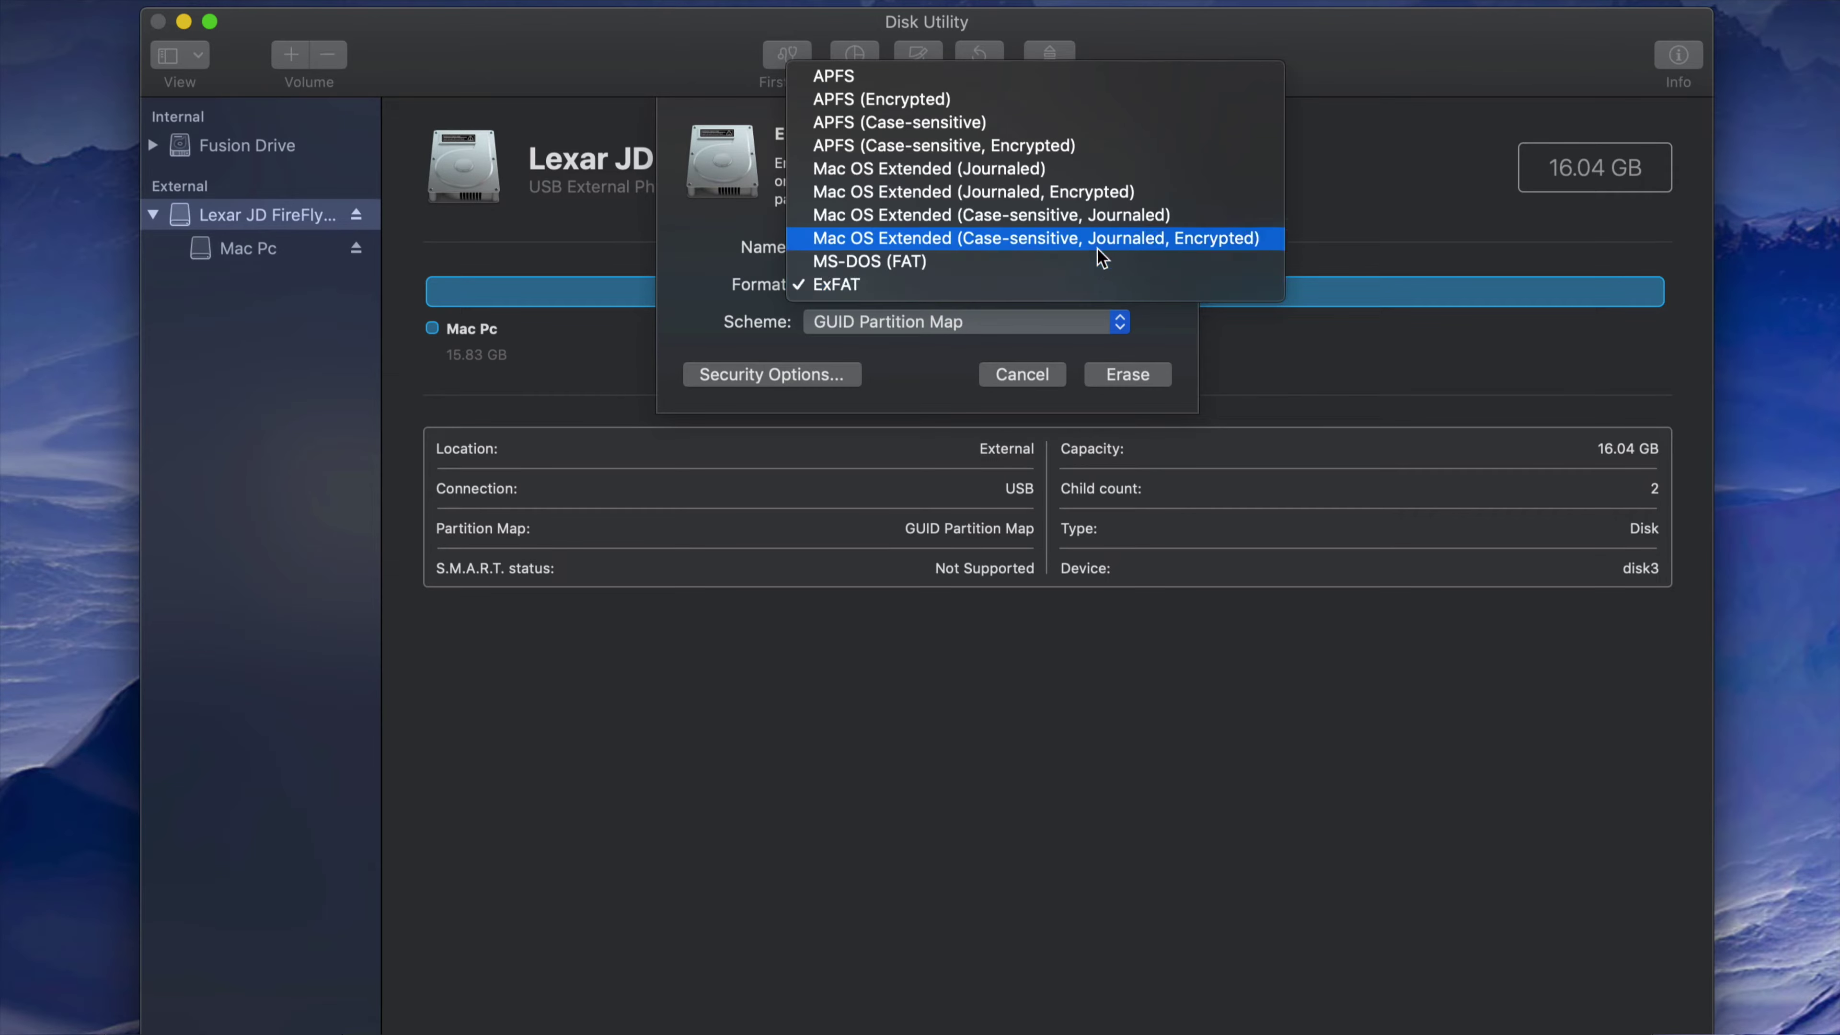
{"action": "left_click", "coordinate": [1121, 176]}
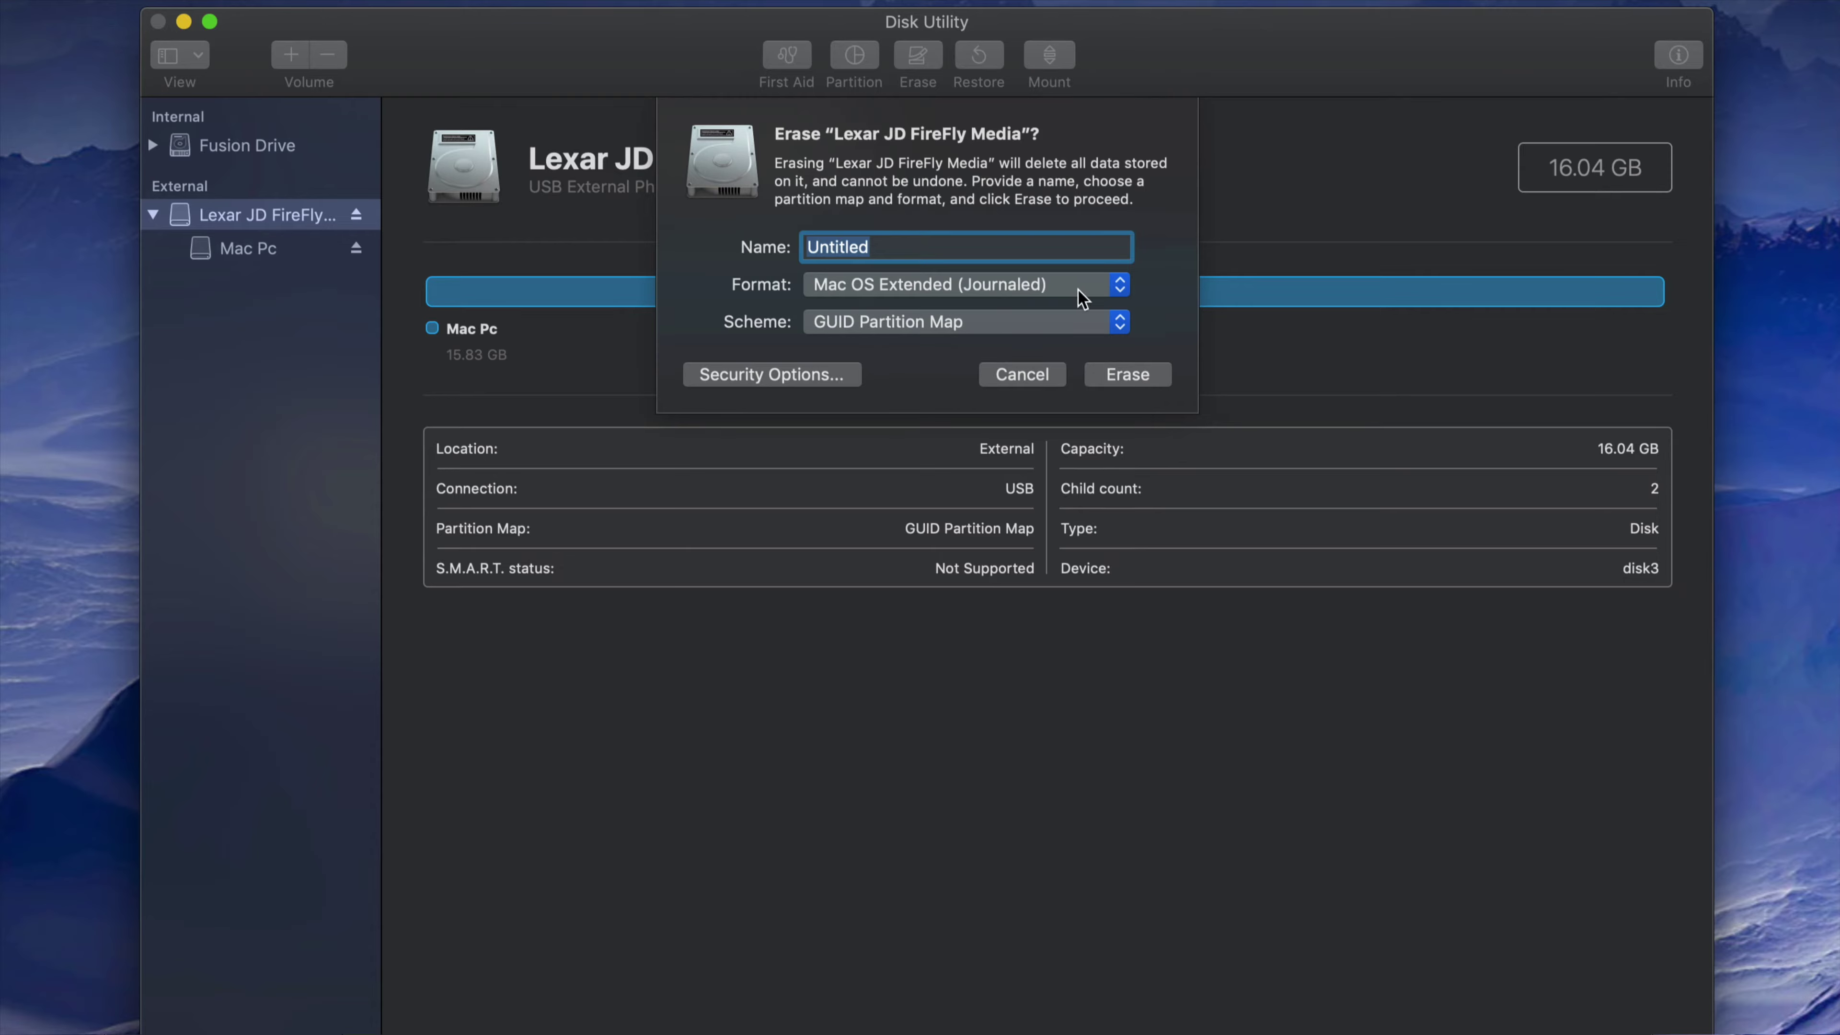
{"action": "left_click", "coordinate": [1128, 375]}
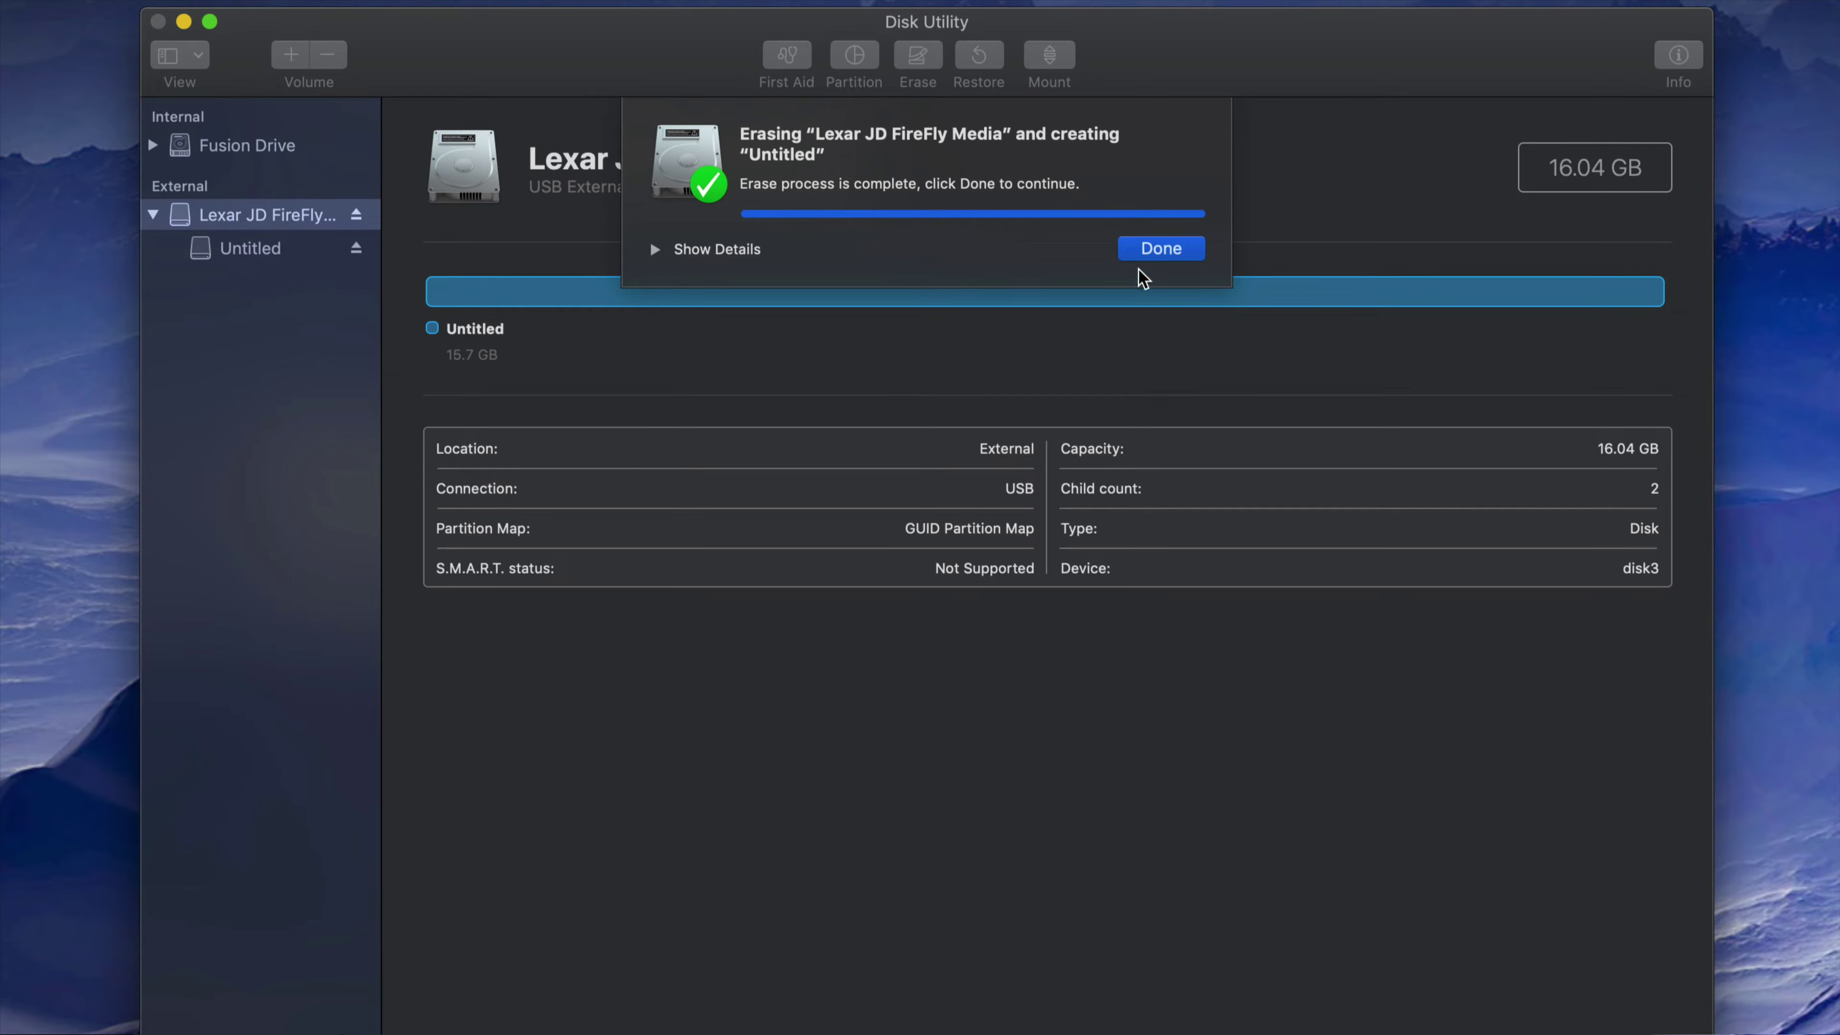
{"action": "left_click", "coordinate": [1149, 249]}
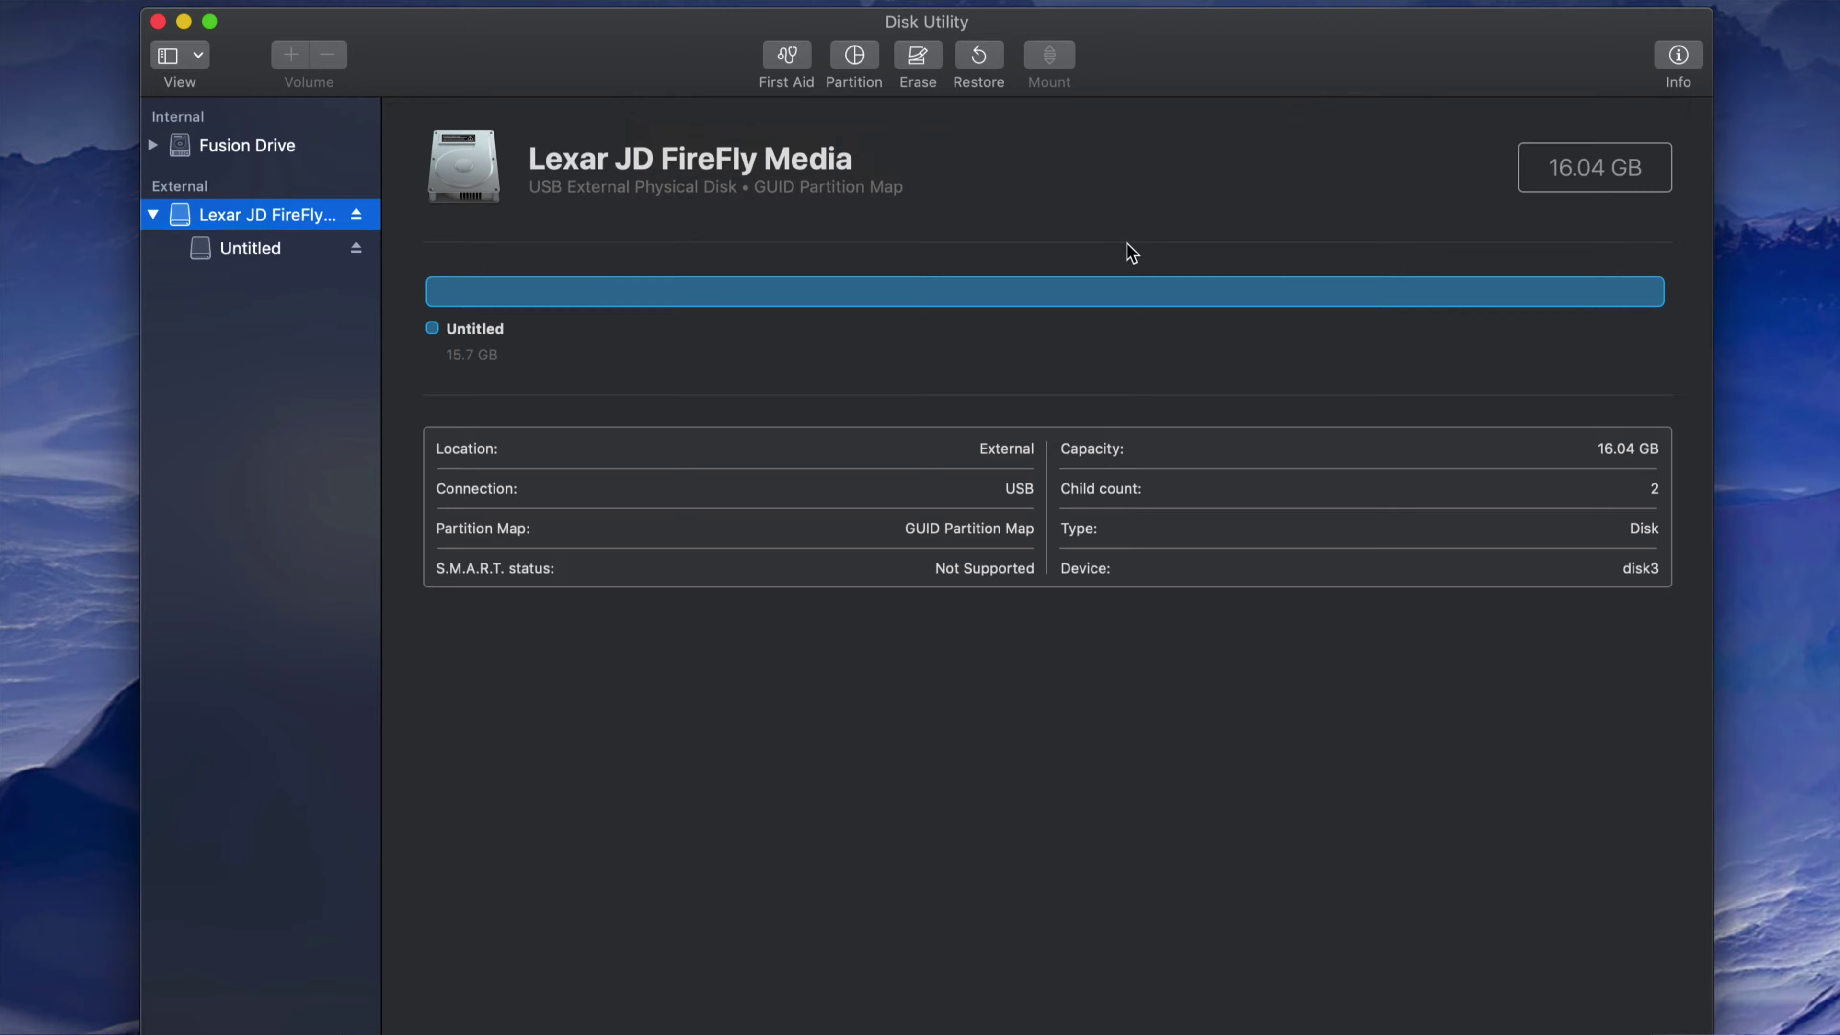
Step: Start partitioning the Lexar JD FireFly Media disk, add a second partition and resize the two to 3.92 GB and 11.8 GB
{"action": "left_click_drag", "start_coordinate": [1146, 66], "coordinate": [1154, 77]}
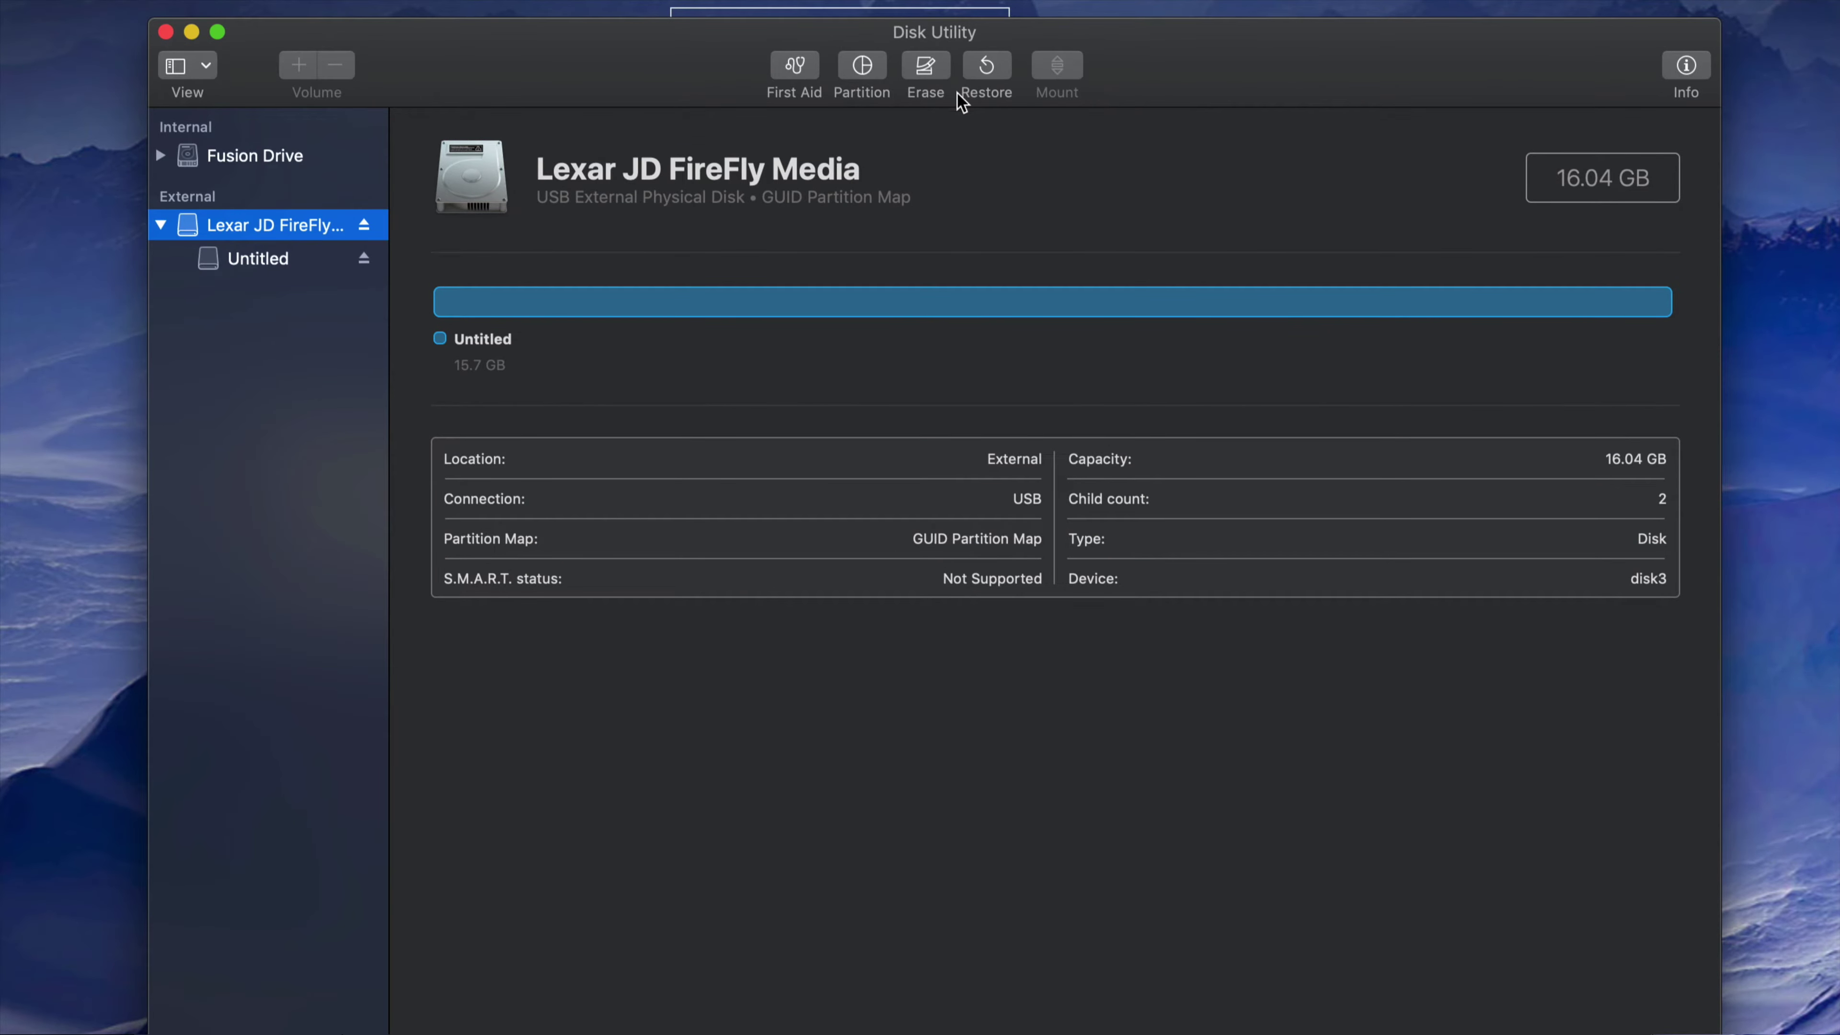
{"action": "left_click", "coordinate": [864, 68]}
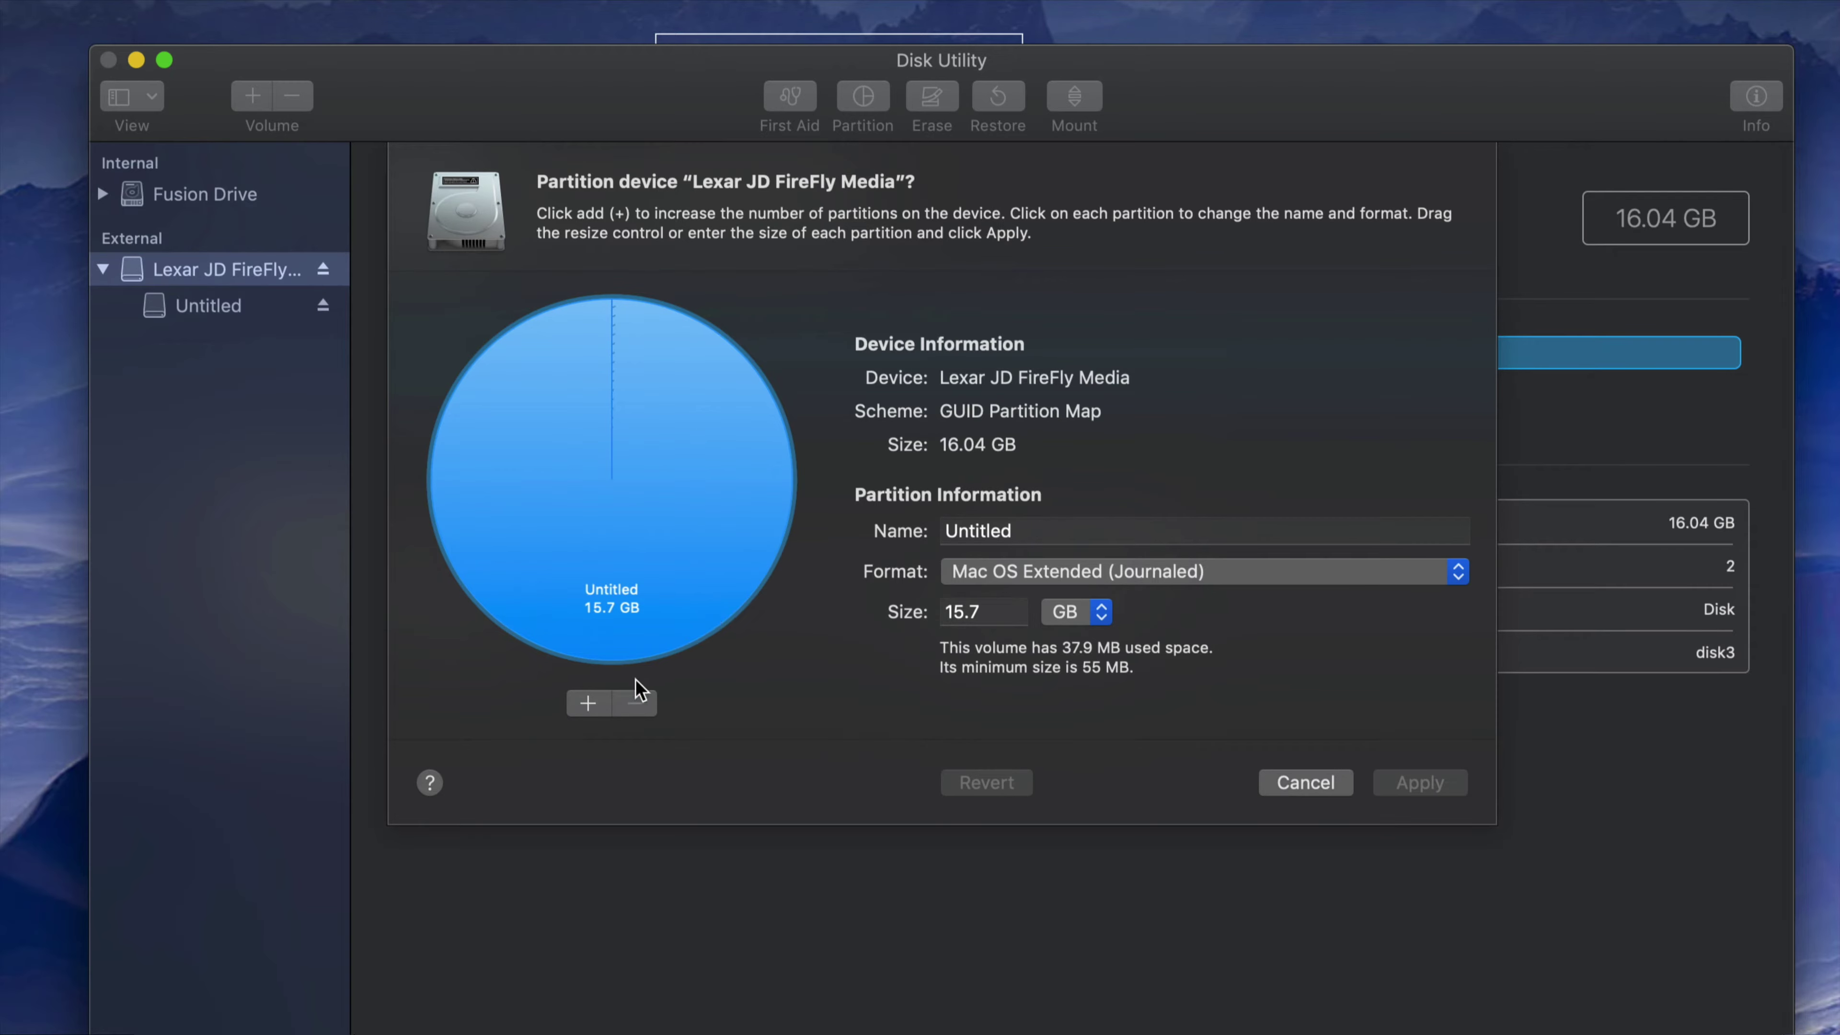
{"action": "left_click", "coordinate": [588, 703]}
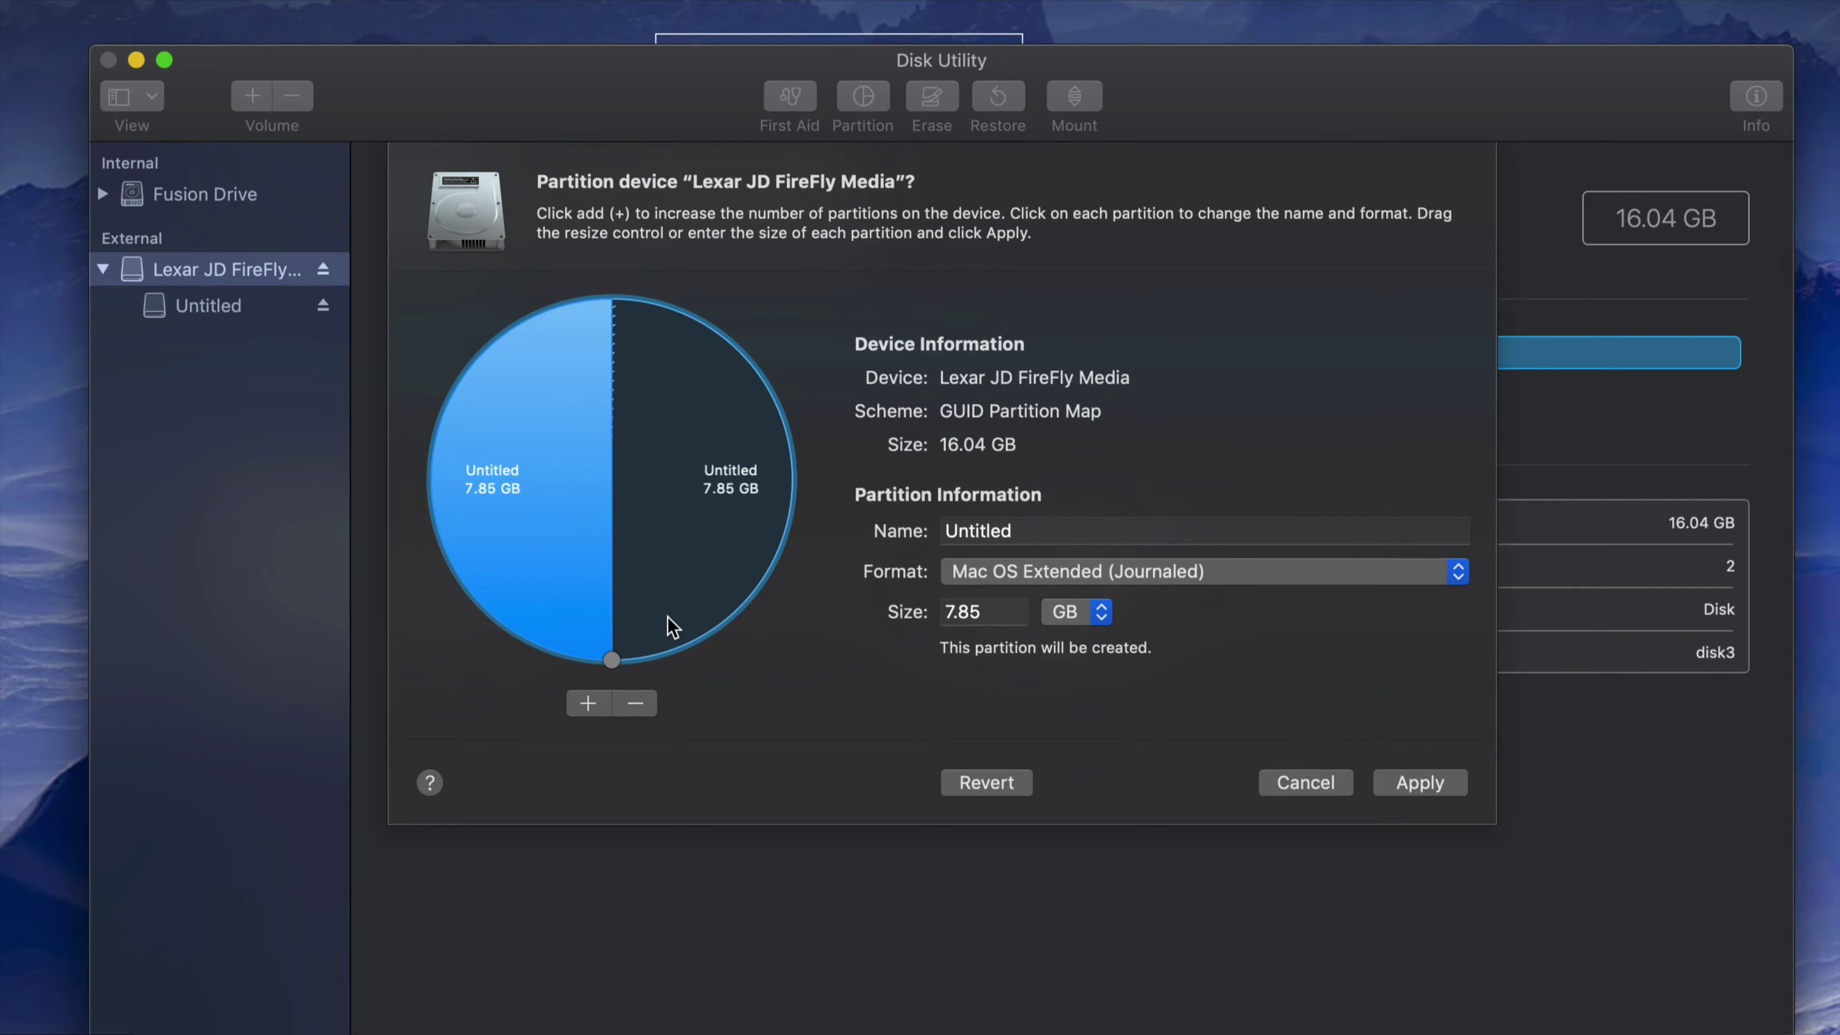
{"action": "left_click_drag", "start_coordinate": [612, 660], "coordinate": [756, 484]}
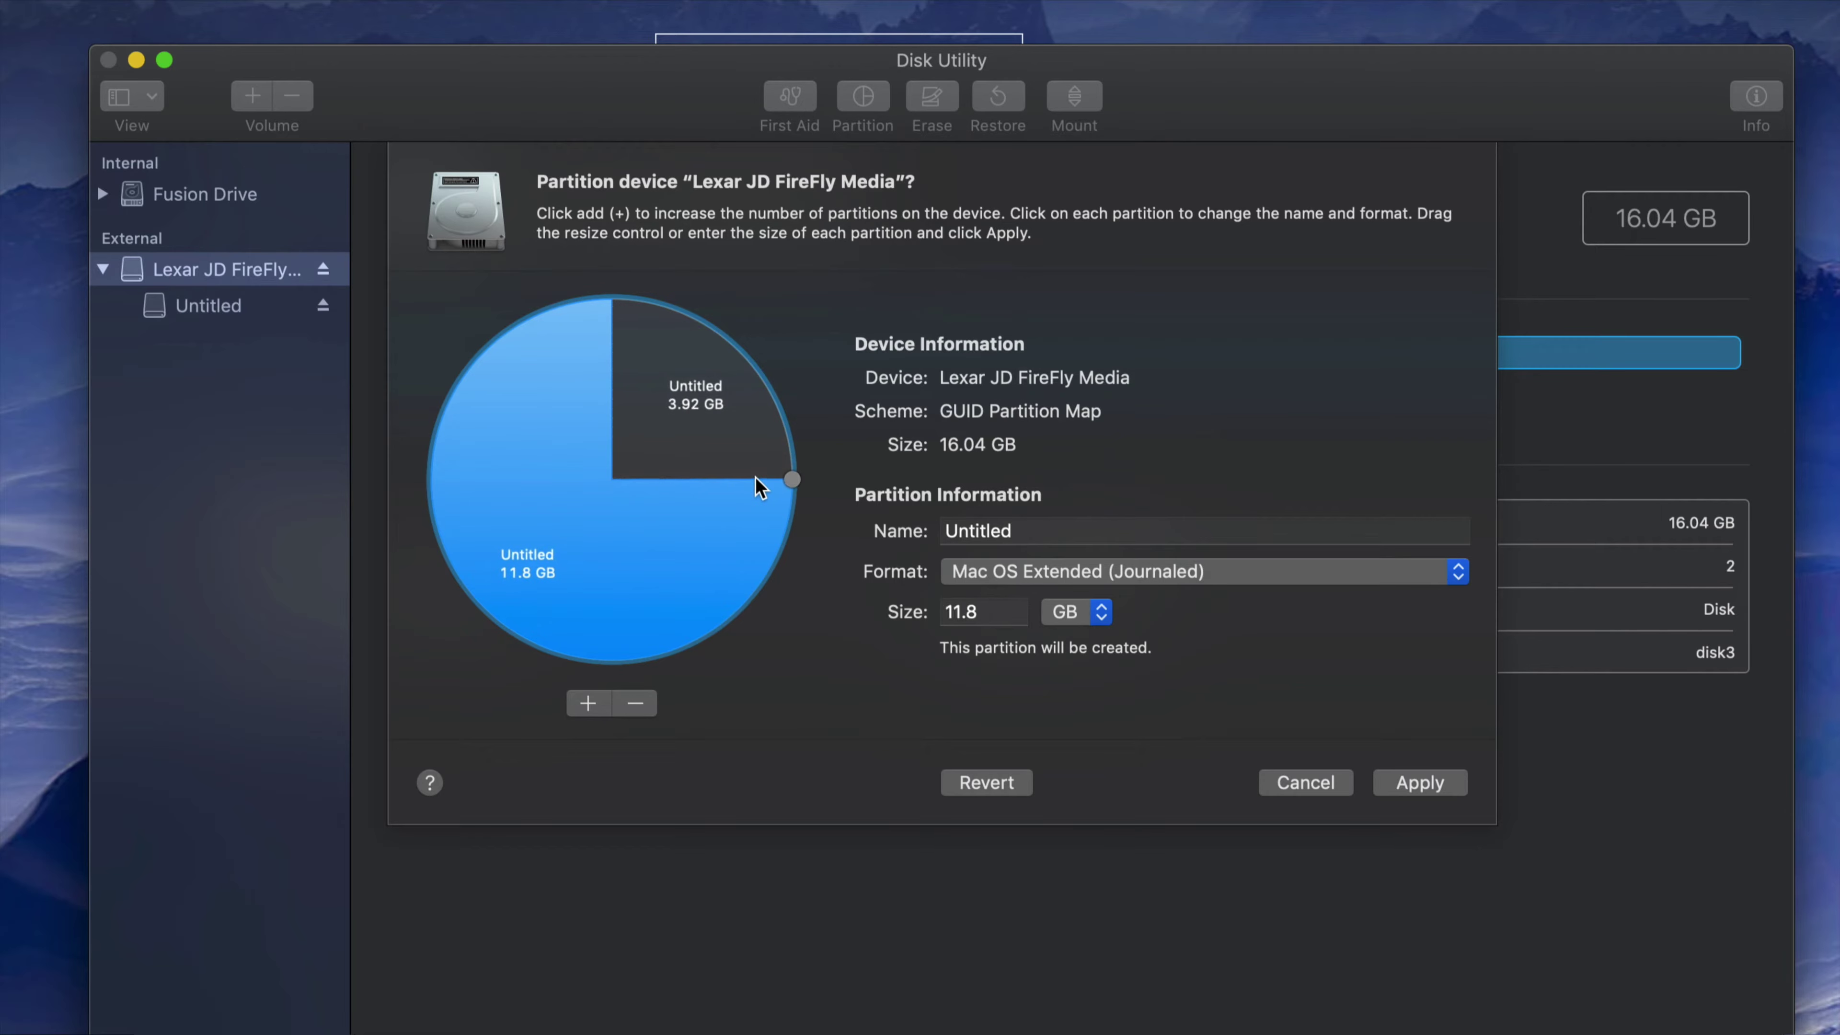
Step: Name the new partition "PC & MAC", set its format to ExFAT and resize it to about 3.87 GB
{"action": "left_click", "coordinate": [1050, 533]}
{"action": "left_click_drag", "start_coordinate": [1067, 533], "coordinate": [921, 530]}
{"action": "type", "text": "PC M"}
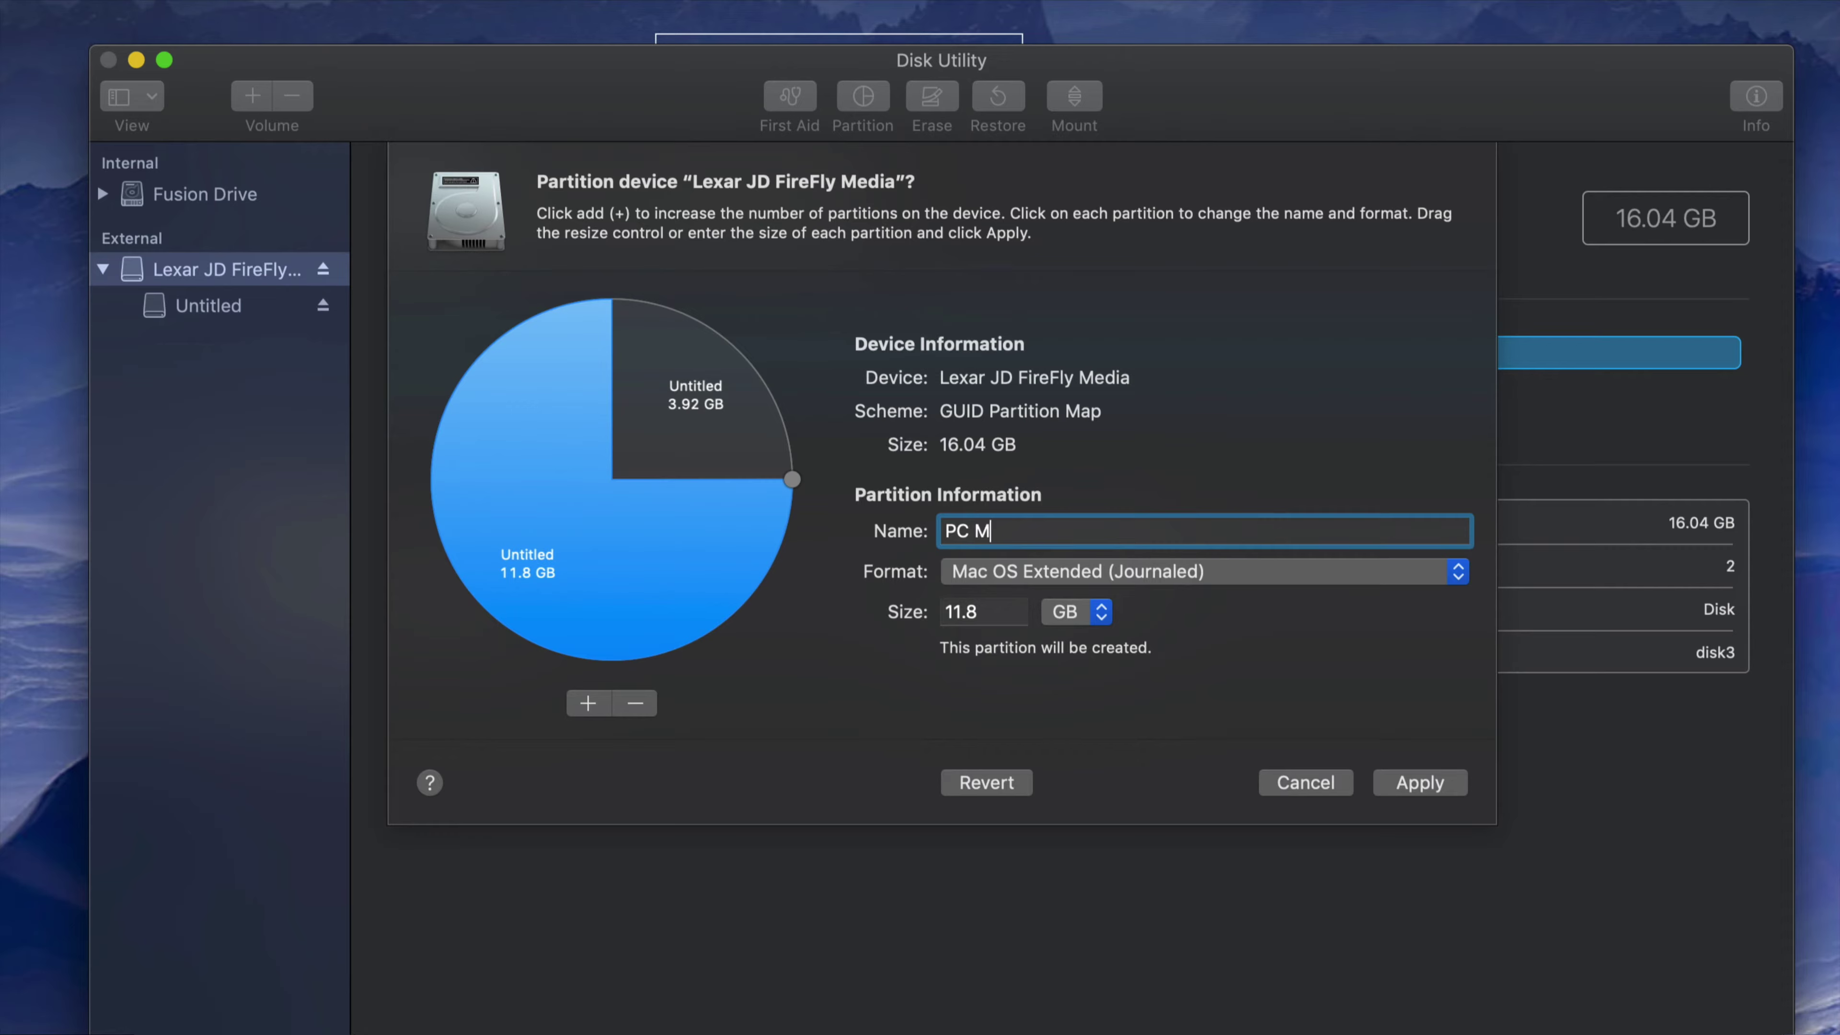
{"action": "key", "text": "BackSpace"}
{"action": "type", "text": "& MAC"}
{"action": "left_click", "coordinate": [1228, 573]}
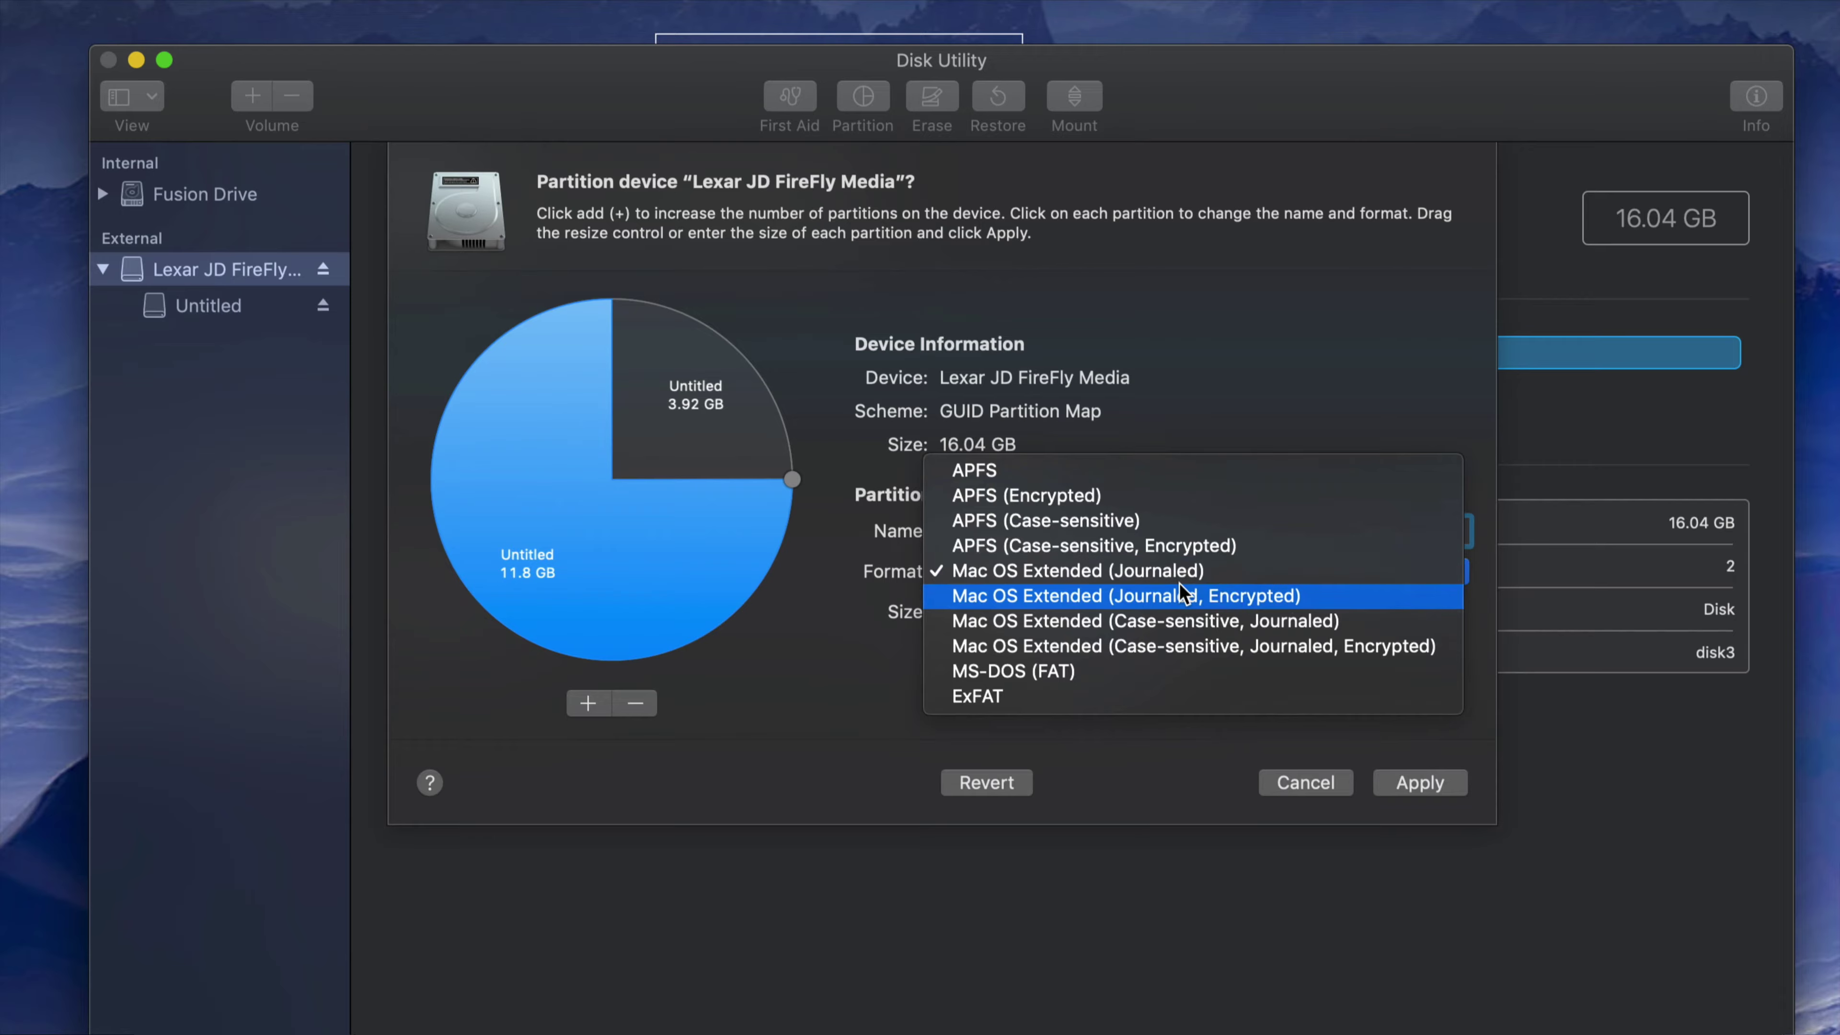
{"action": "left_click", "coordinate": [1062, 695]}
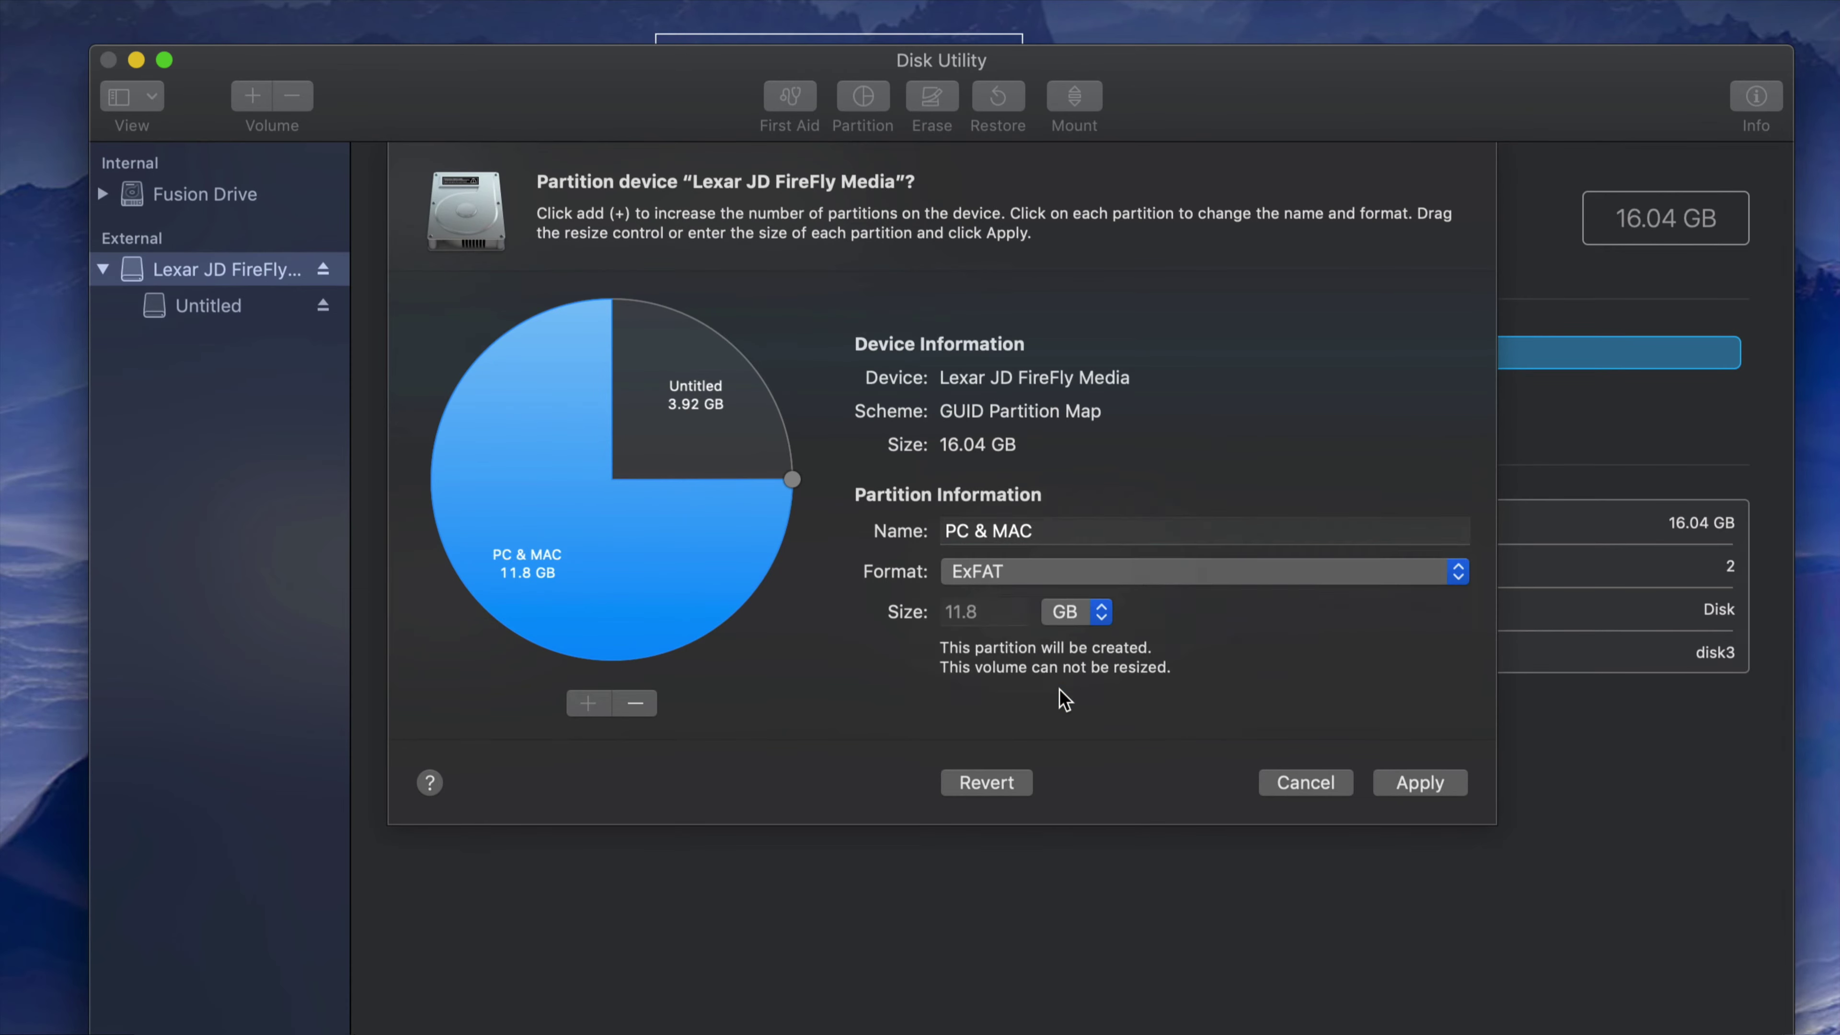
{"action": "left_click_drag", "start_coordinate": [791, 479], "coordinate": [452, 476]}
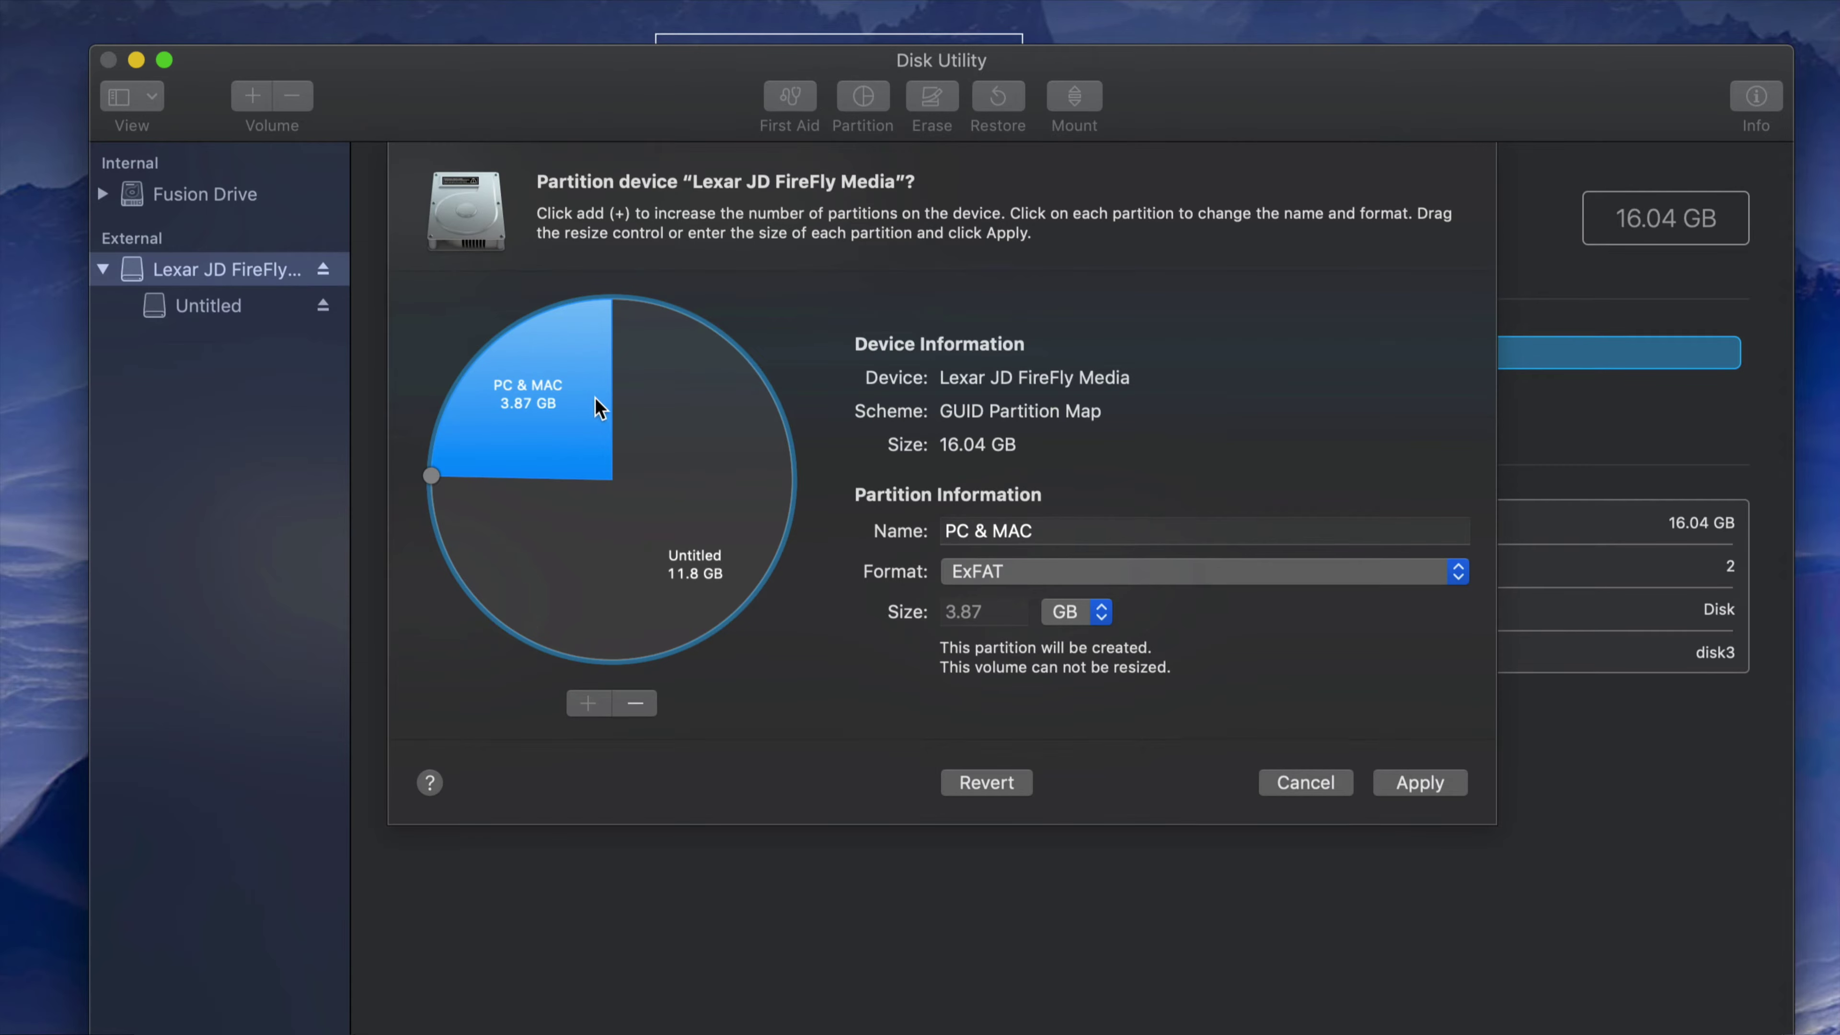
Step: Name the other, 11.8 GB Mac OS Extended (Journaled) partition "MAC"
{"action": "left_click", "coordinate": [710, 529]}
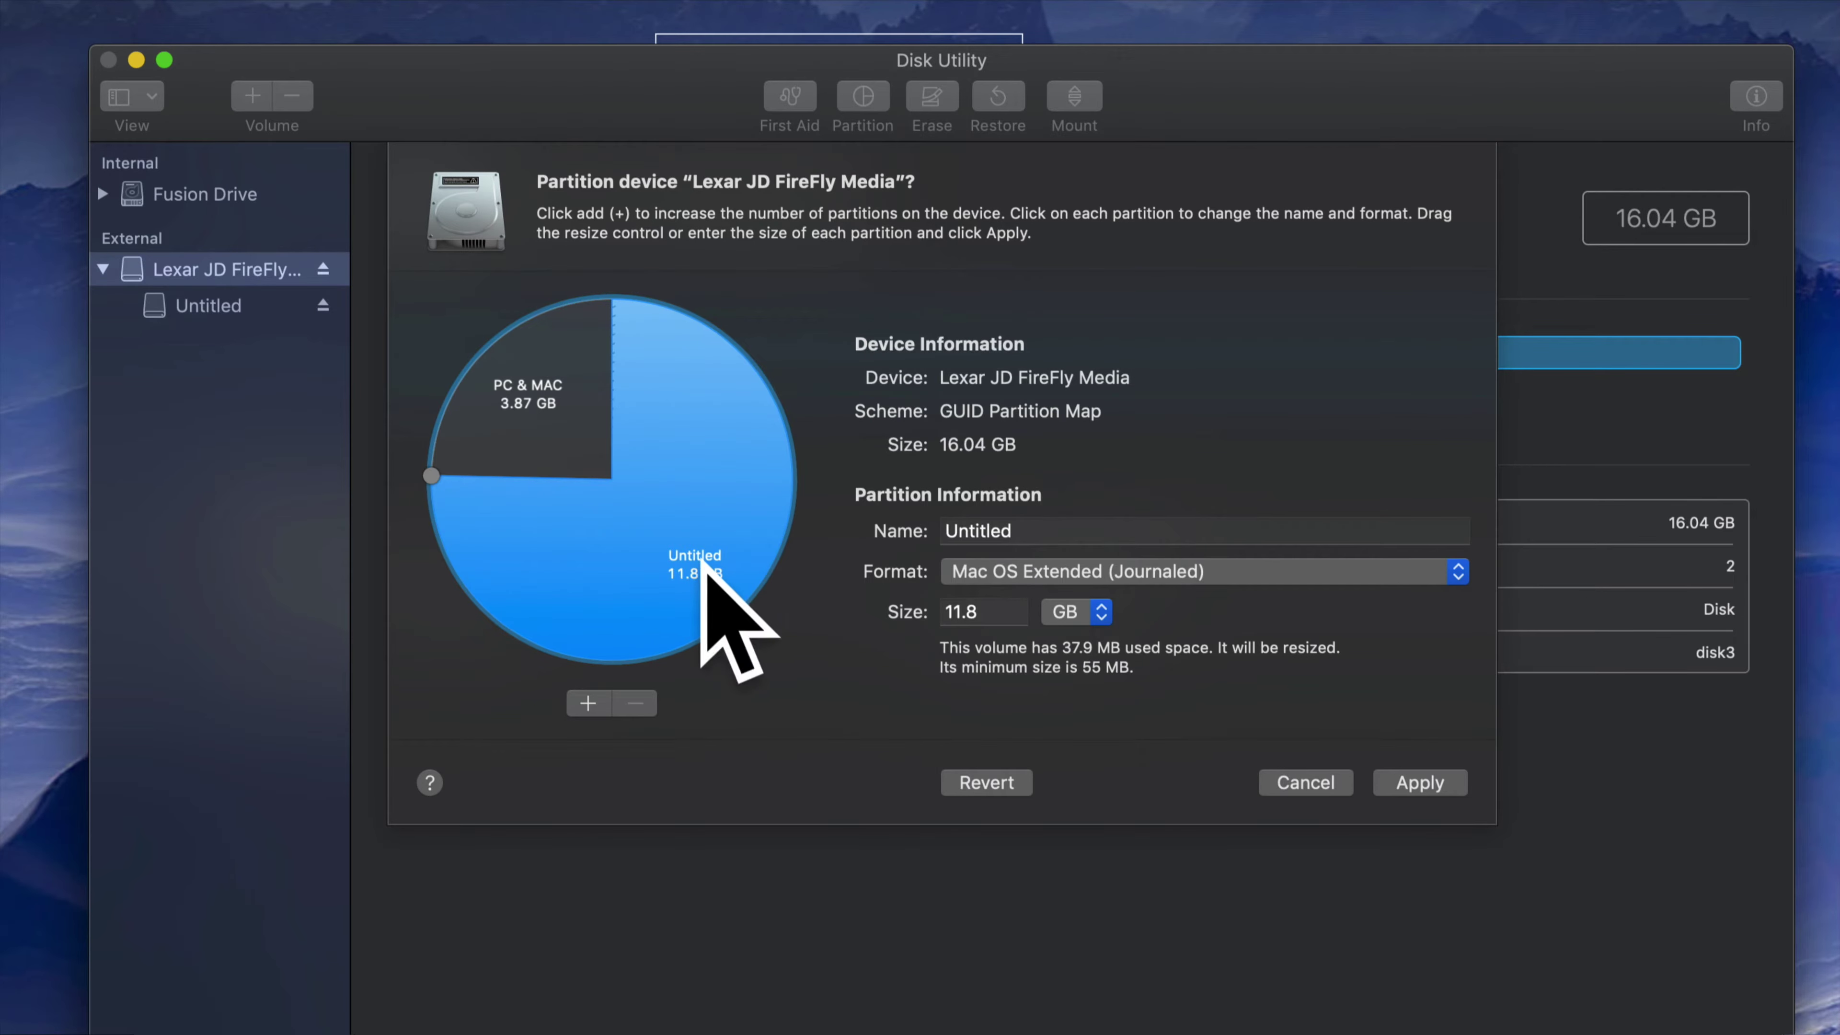
{"action": "left_click", "coordinate": [1038, 530]}
{"action": "left_click_drag", "start_coordinate": [1037, 530], "coordinate": [937, 530]}
{"action": "type", "text": "MAC"}
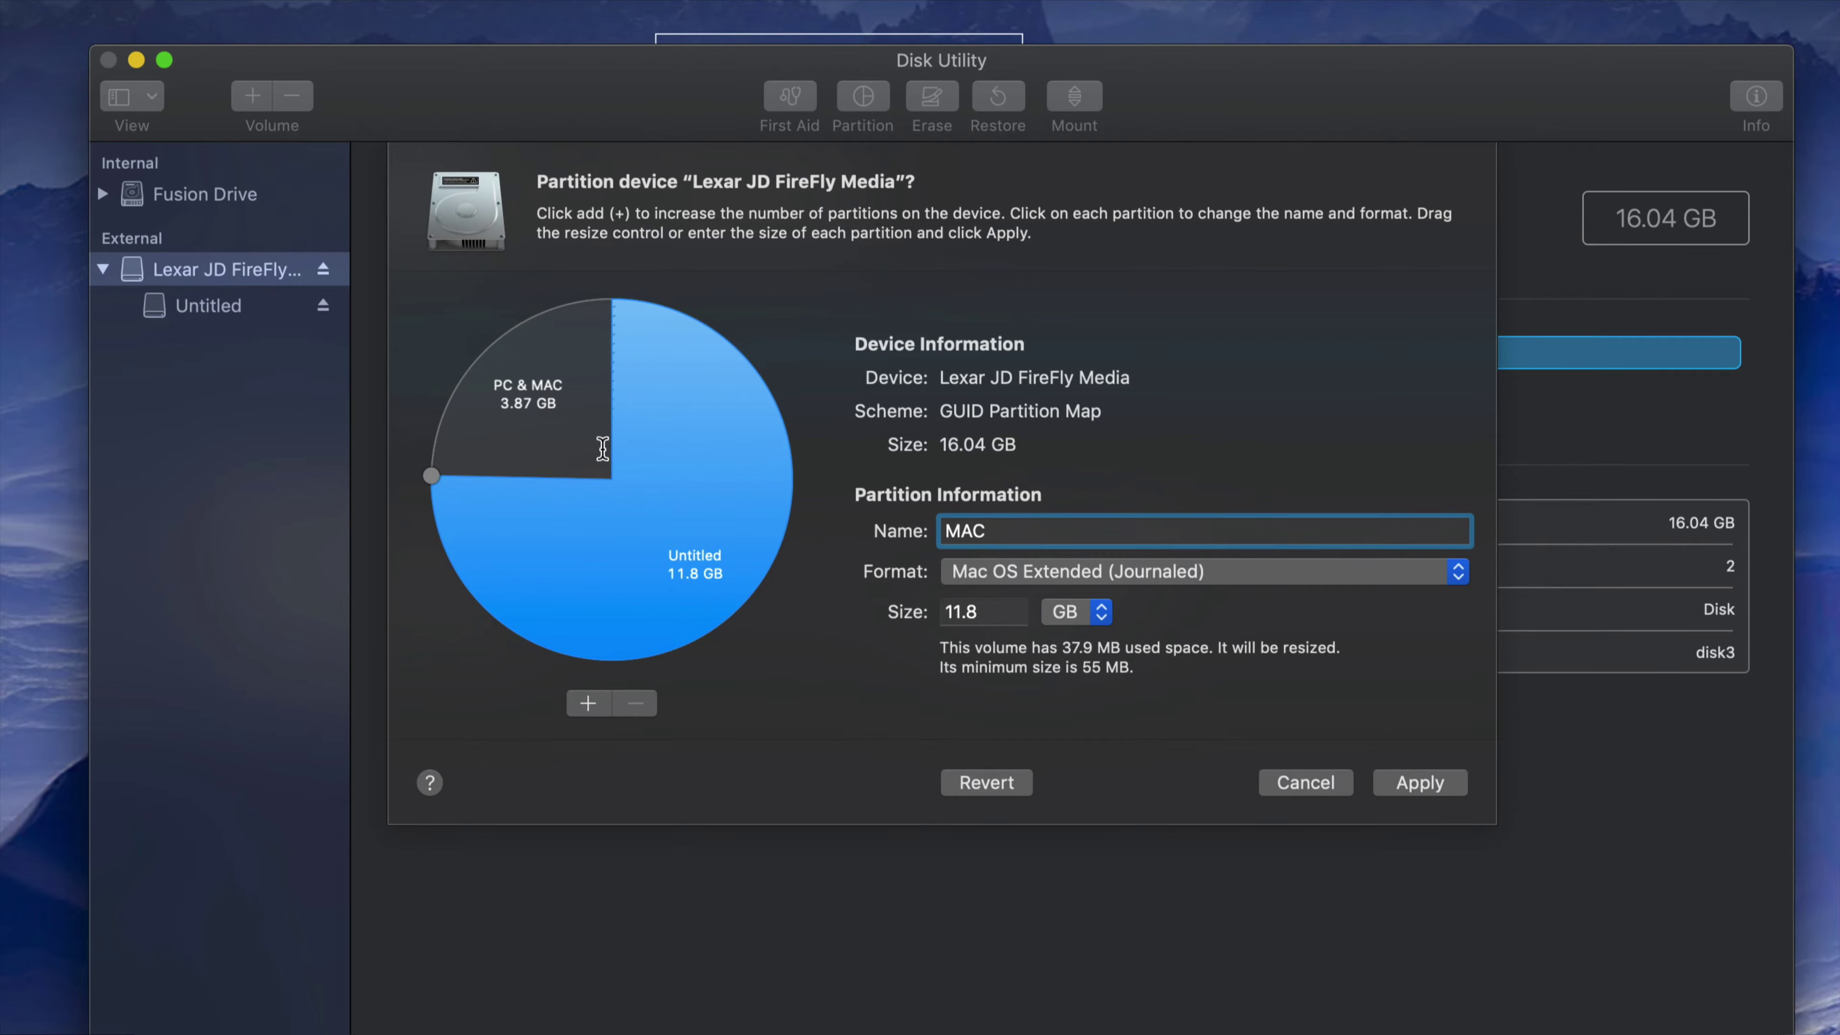
{"action": "left_click", "coordinate": [552, 438]}
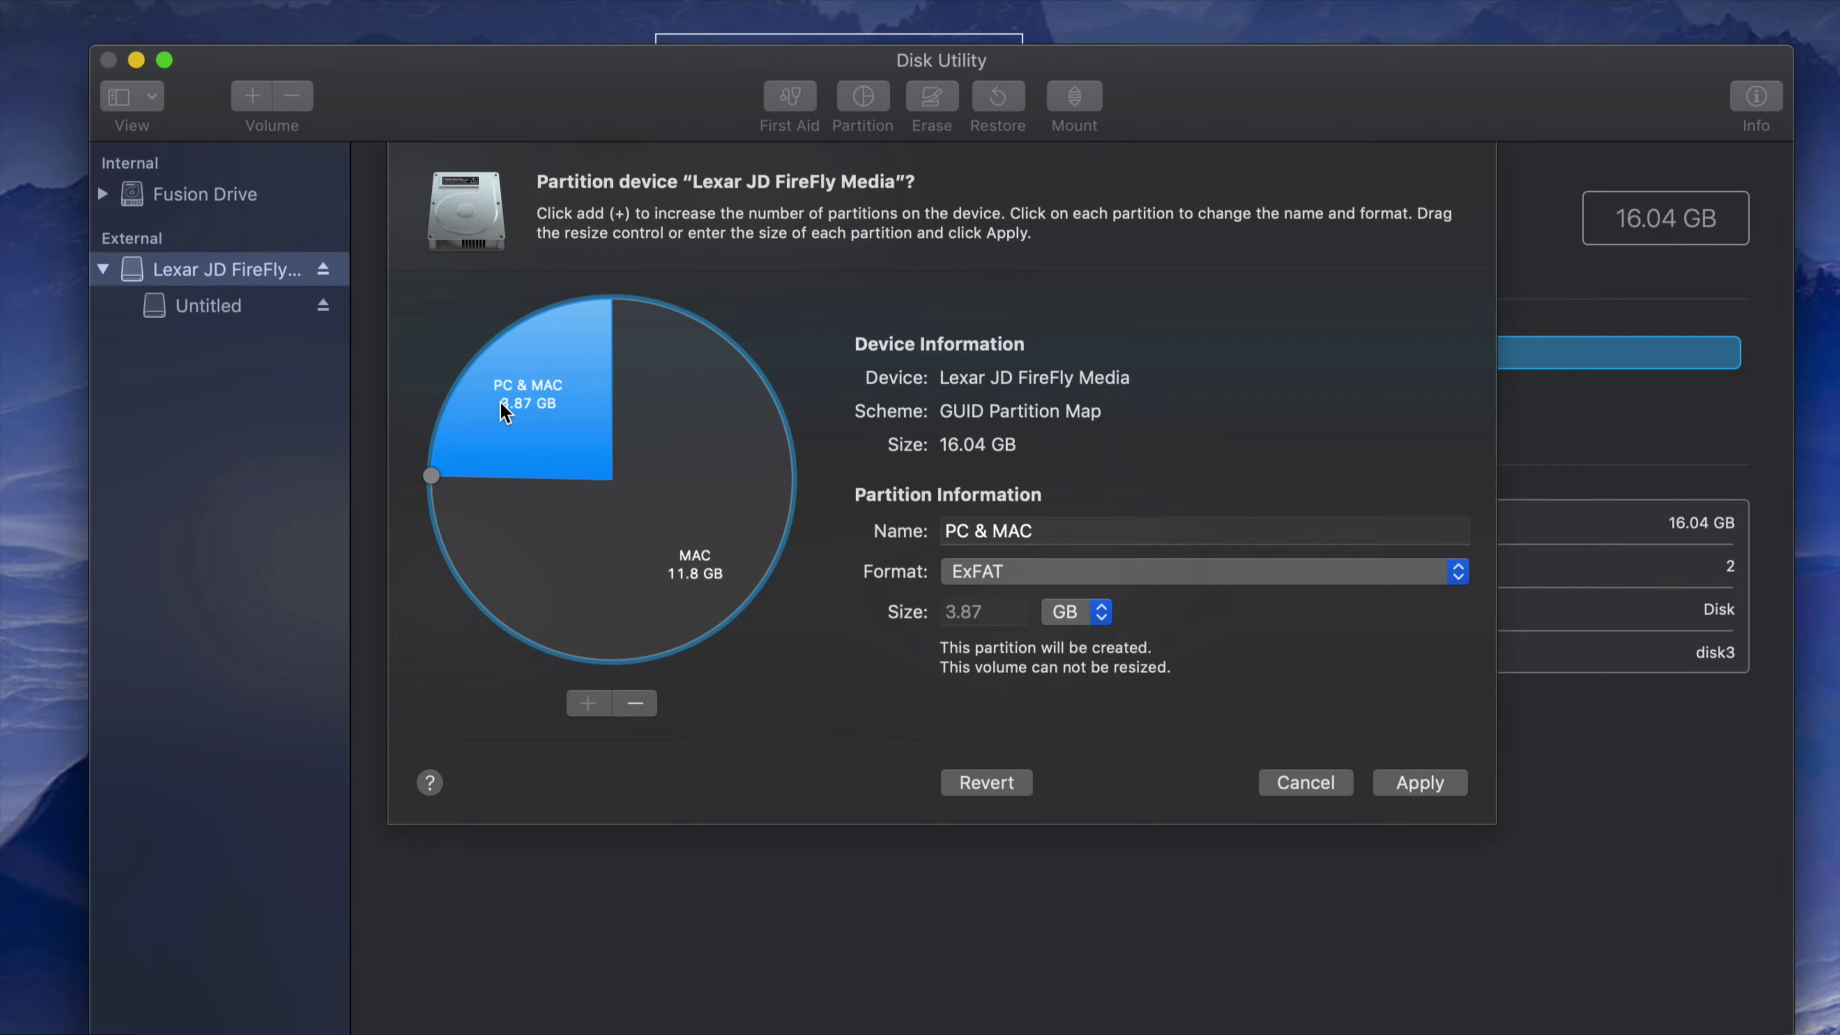
Step: Apply the two-partition layout to the Lexar JD FireFly Media disk and finish the operation
{"action": "left_click", "coordinate": [1413, 783]}
{"action": "left_click", "coordinate": [1143, 440]}
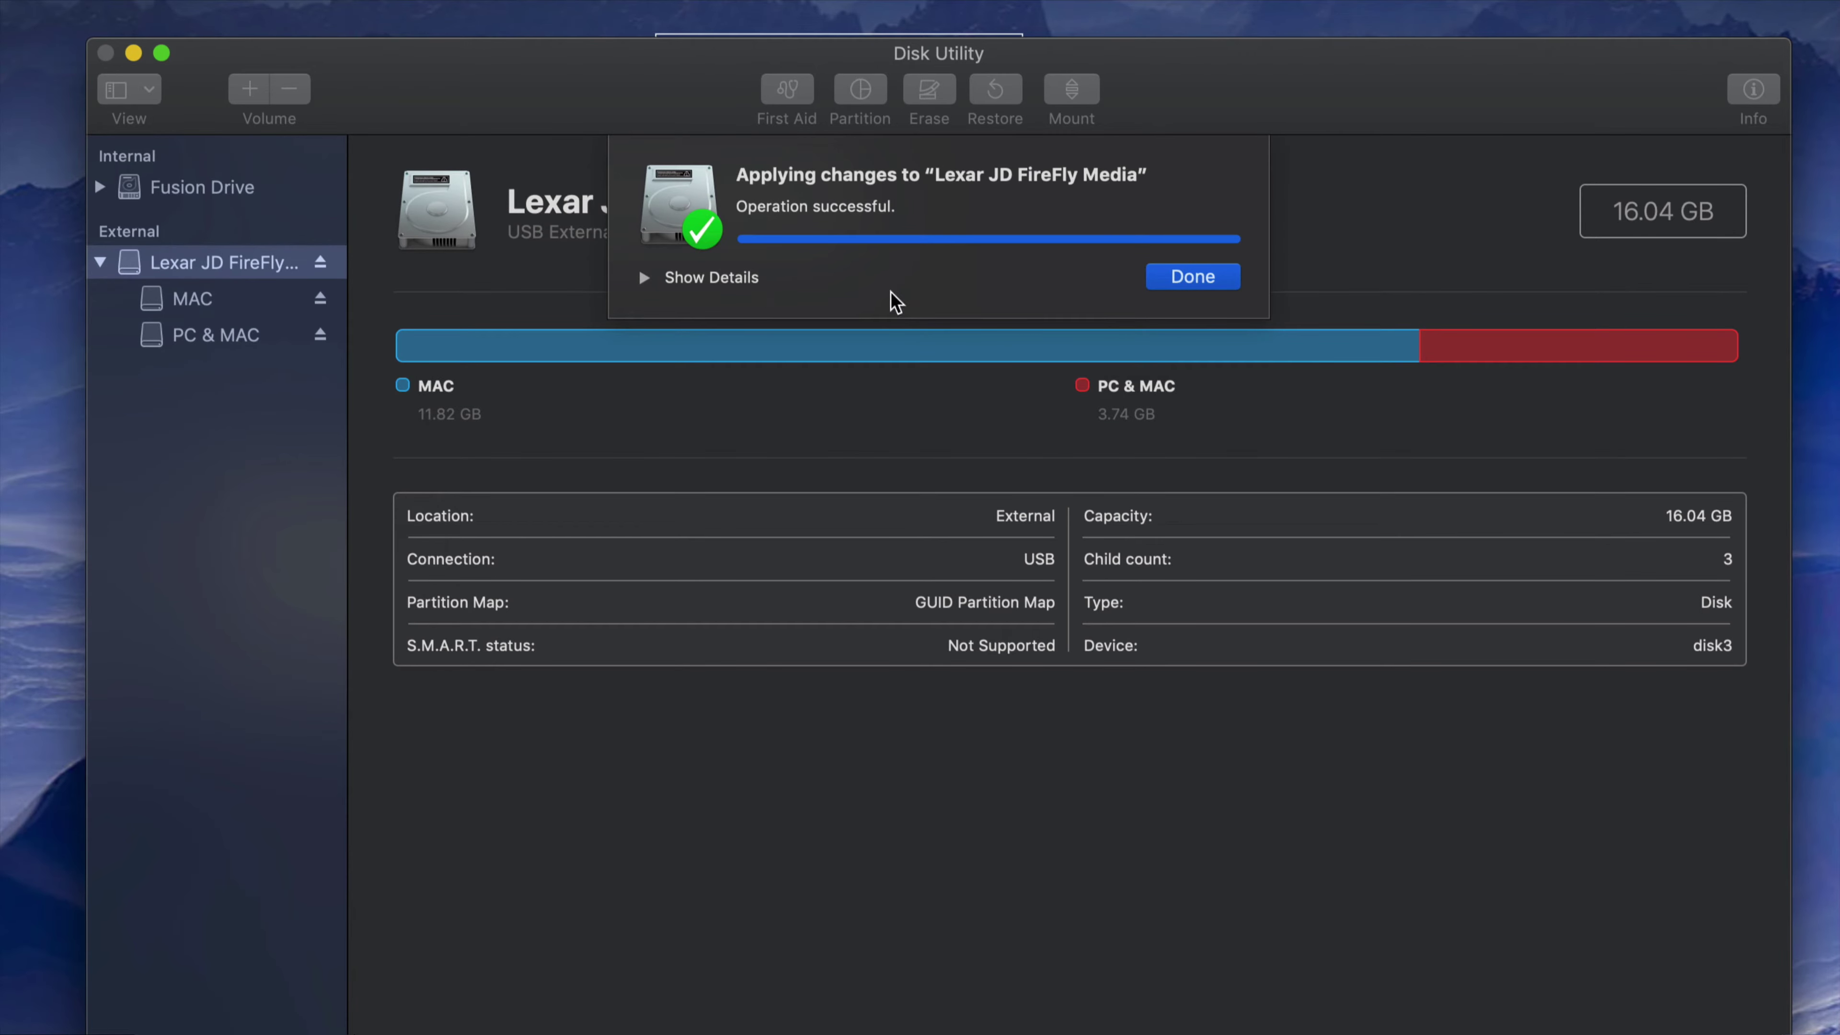
{"action": "left_click", "coordinate": [1195, 278]}
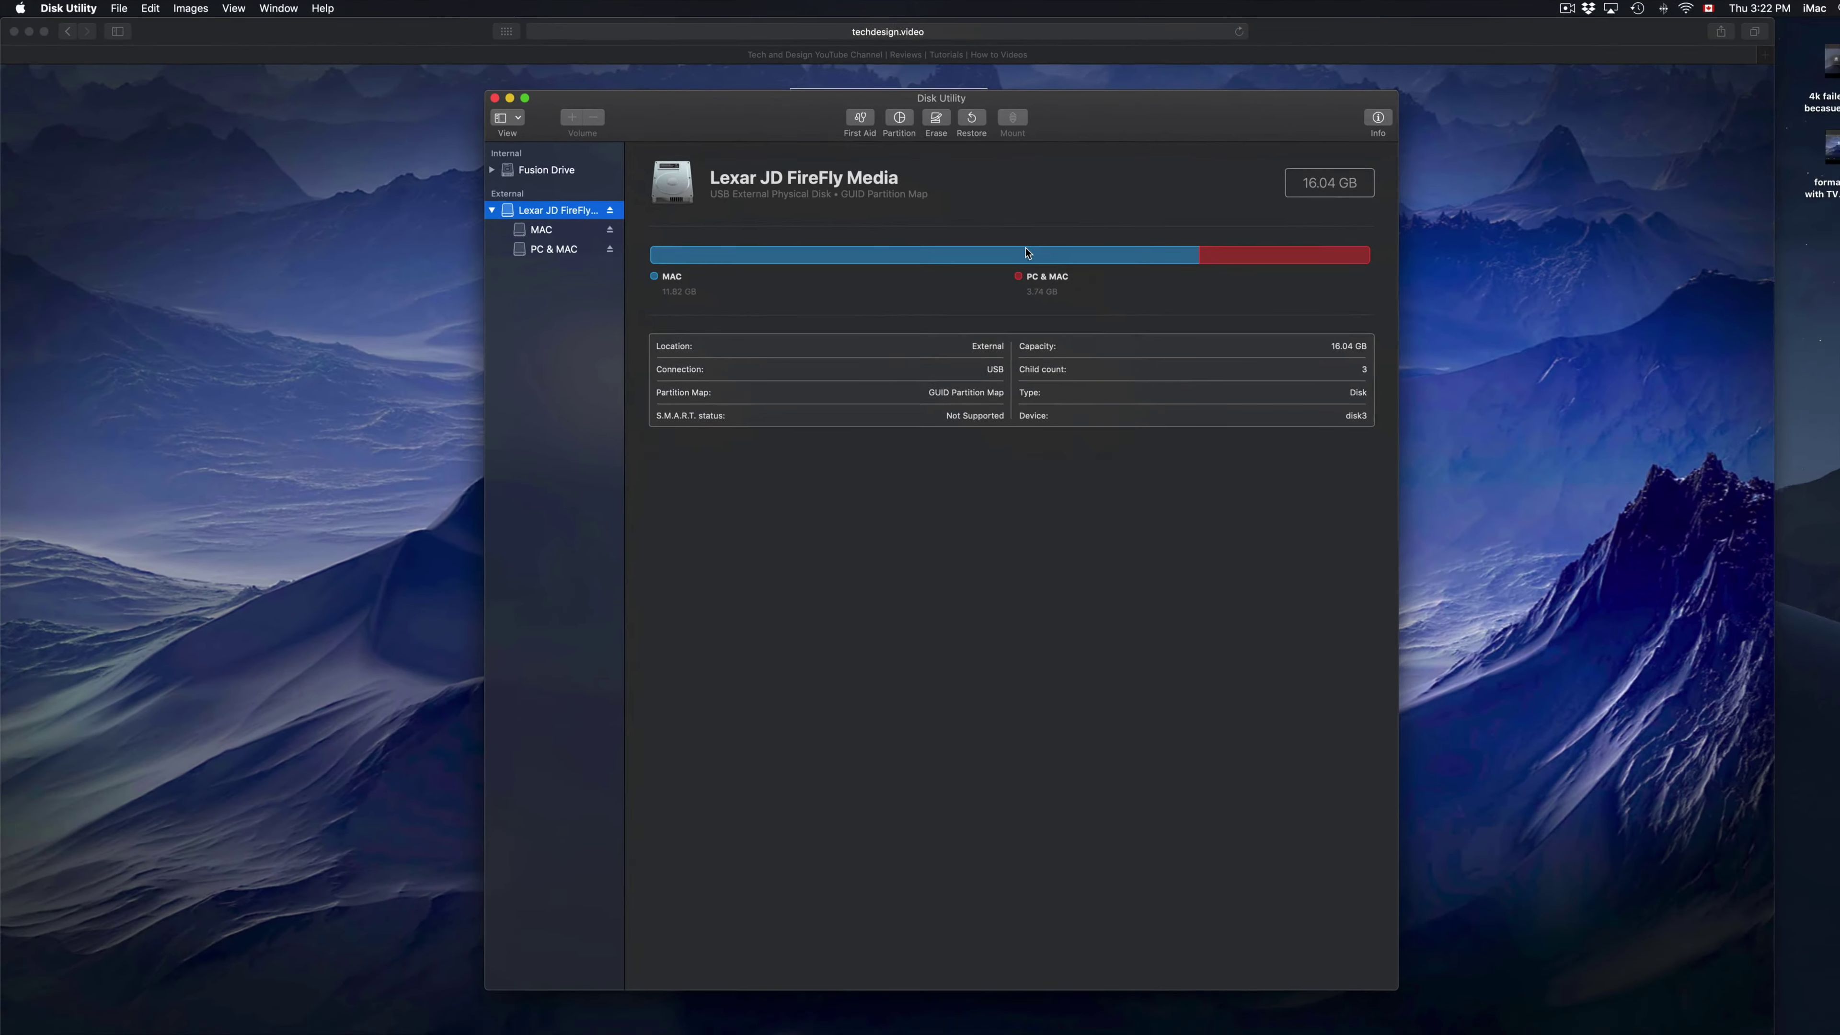
Step: Open the MAC and PC & MAC drives from the desktop and arrange their Finder windows side by side
{"action": "left_click", "coordinate": [1741, 427]}
{"action": "left_click", "coordinate": [1716, 226]}
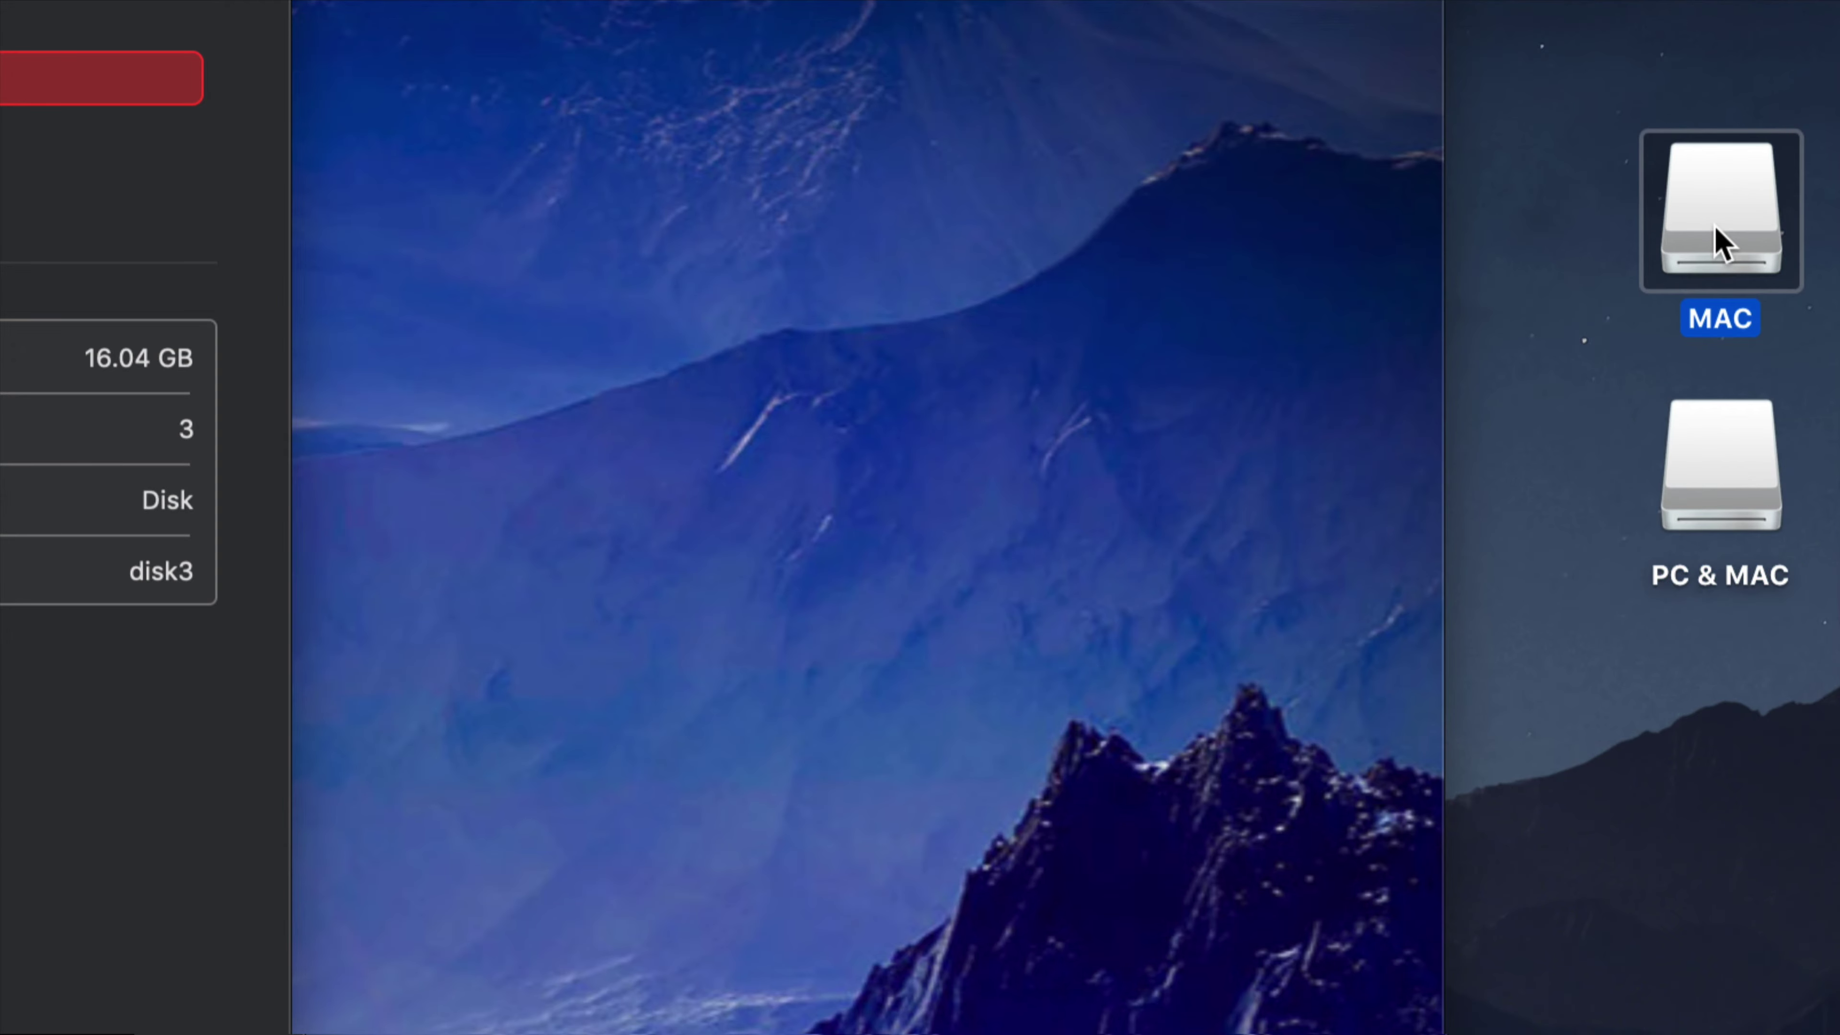
{"action": "left_click", "coordinate": [1733, 482]}
{"action": "left_click", "coordinate": [1703, 257]}
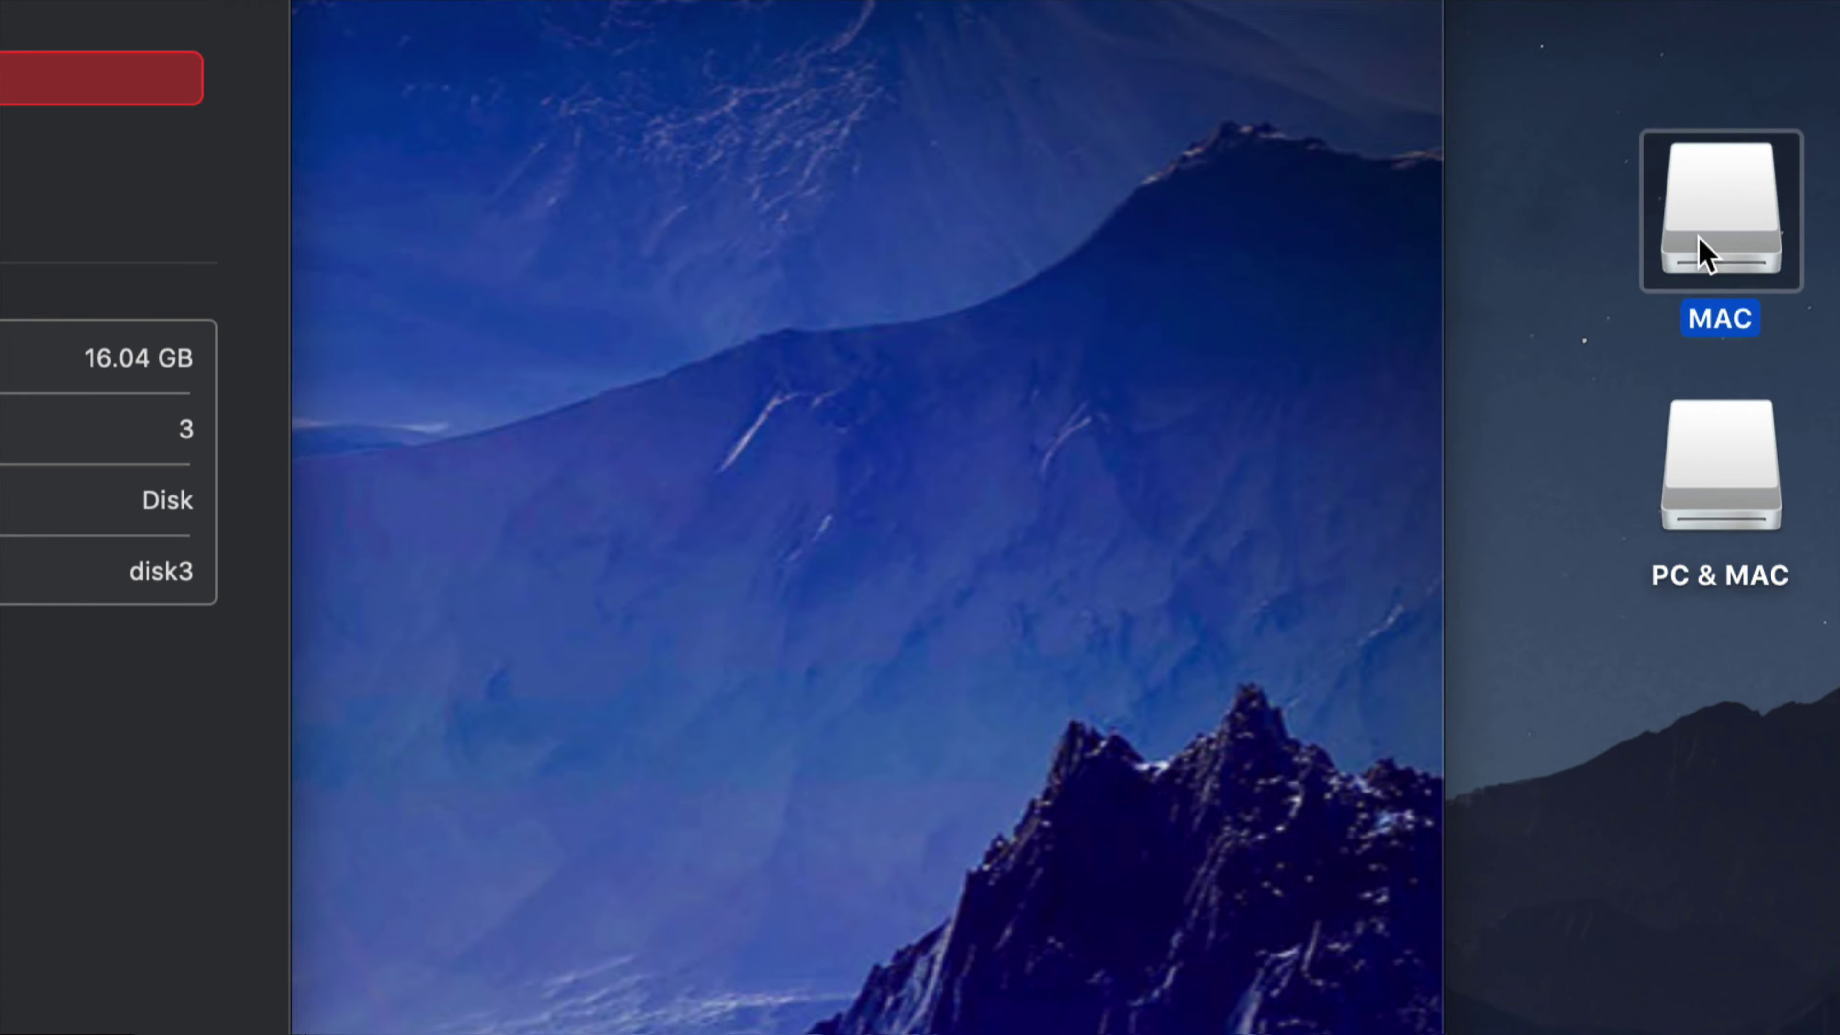
{"action": "left_click", "coordinate": [1719, 470]}
{"action": "left_click", "coordinate": [1706, 262]}
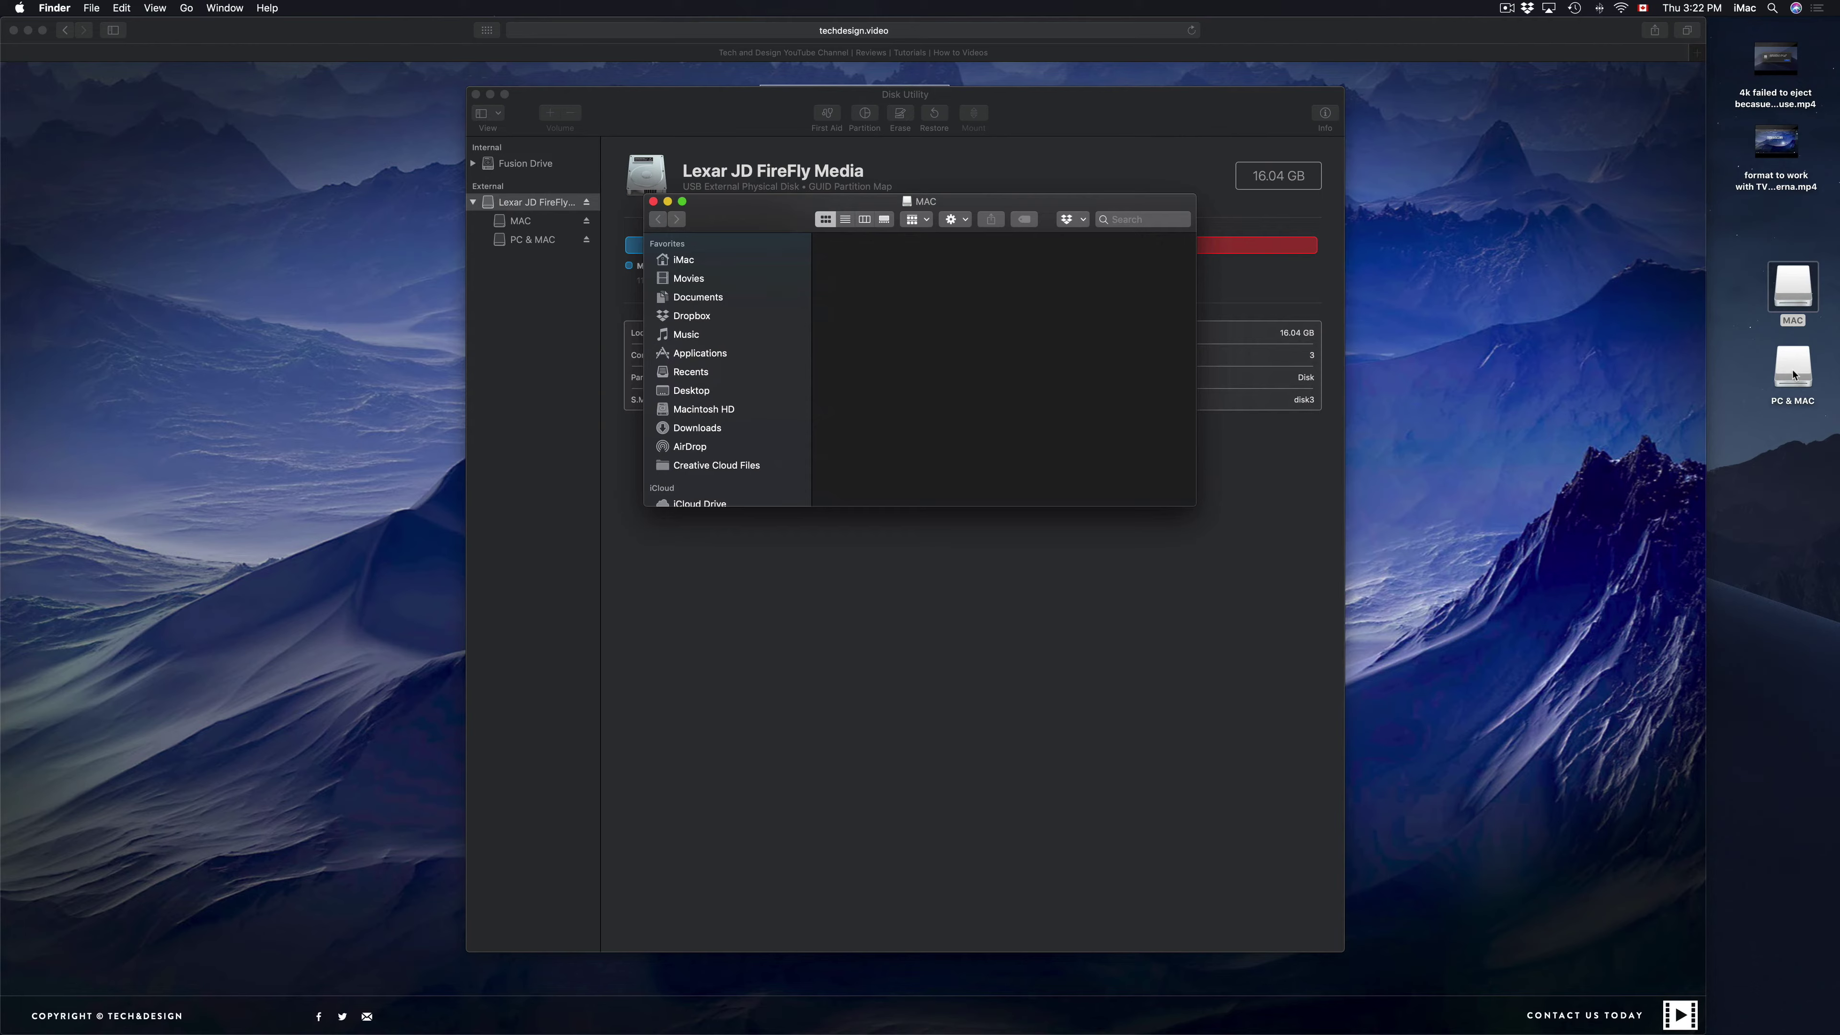
{"action": "double_click", "coordinate": [1684, 465]}
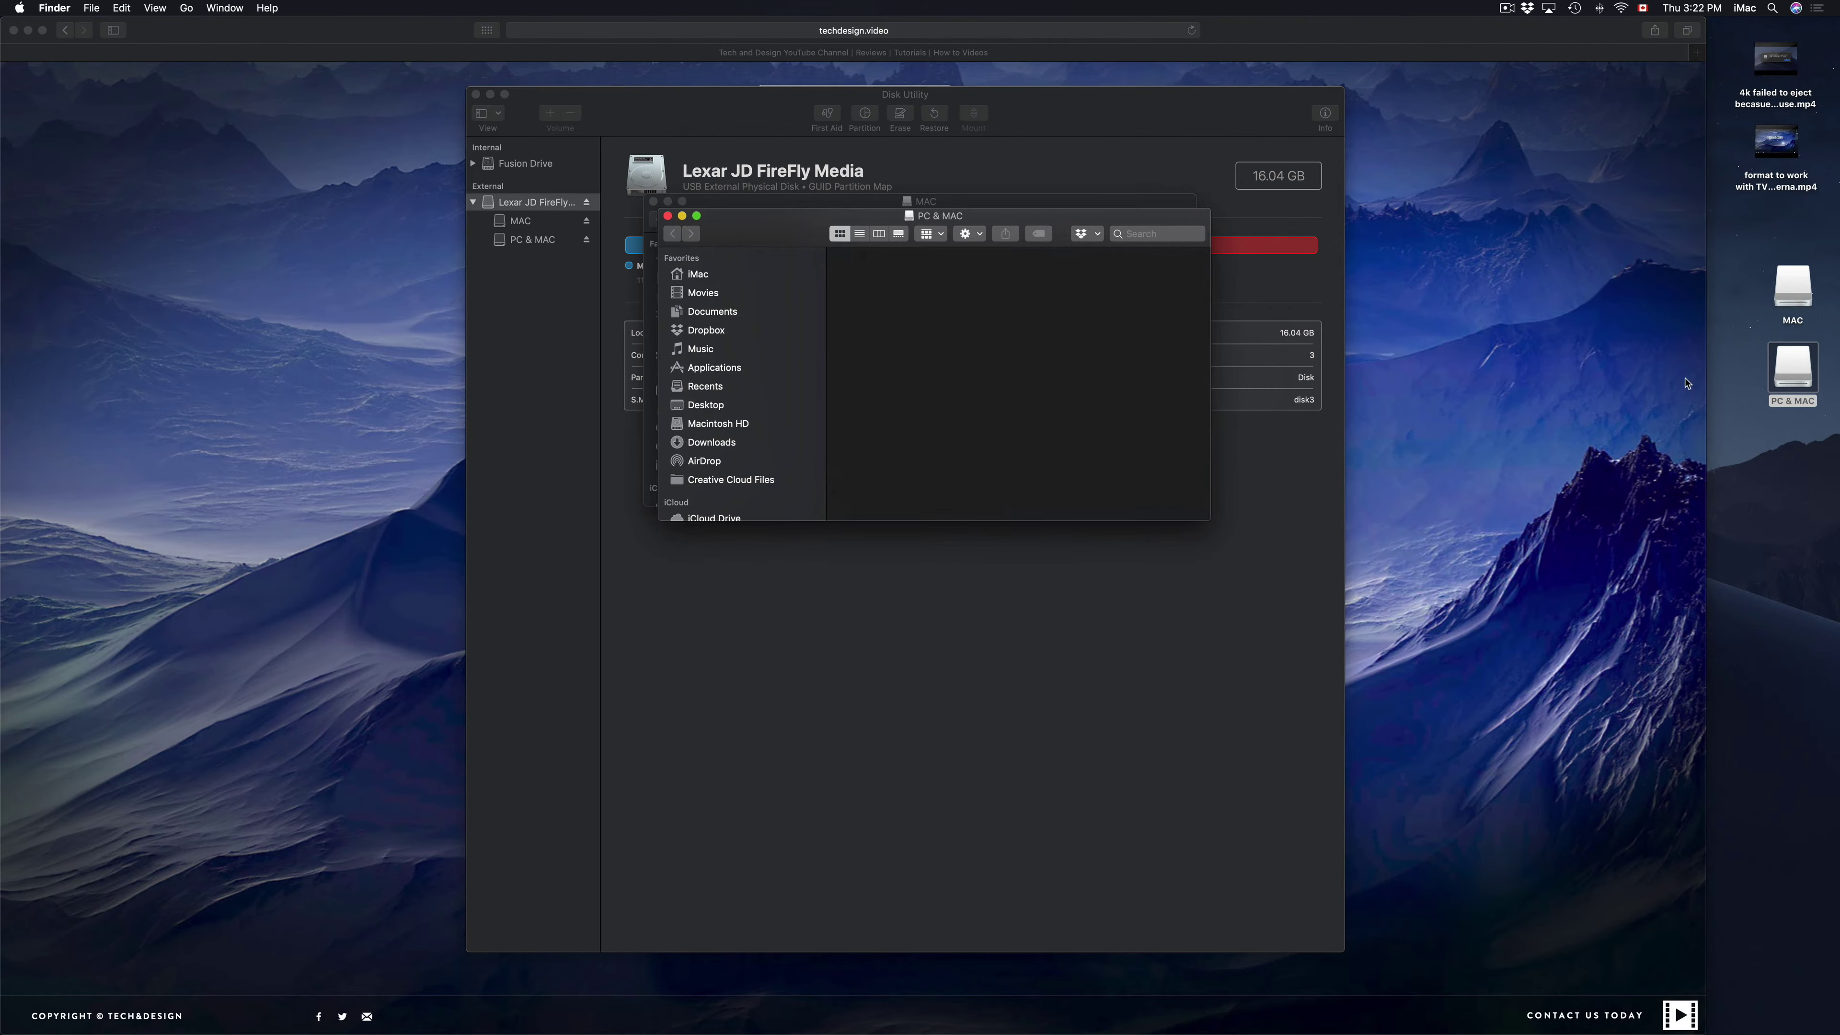
{"action": "left_click_drag", "start_coordinate": [741, 237], "coordinate": [1121, 231]}
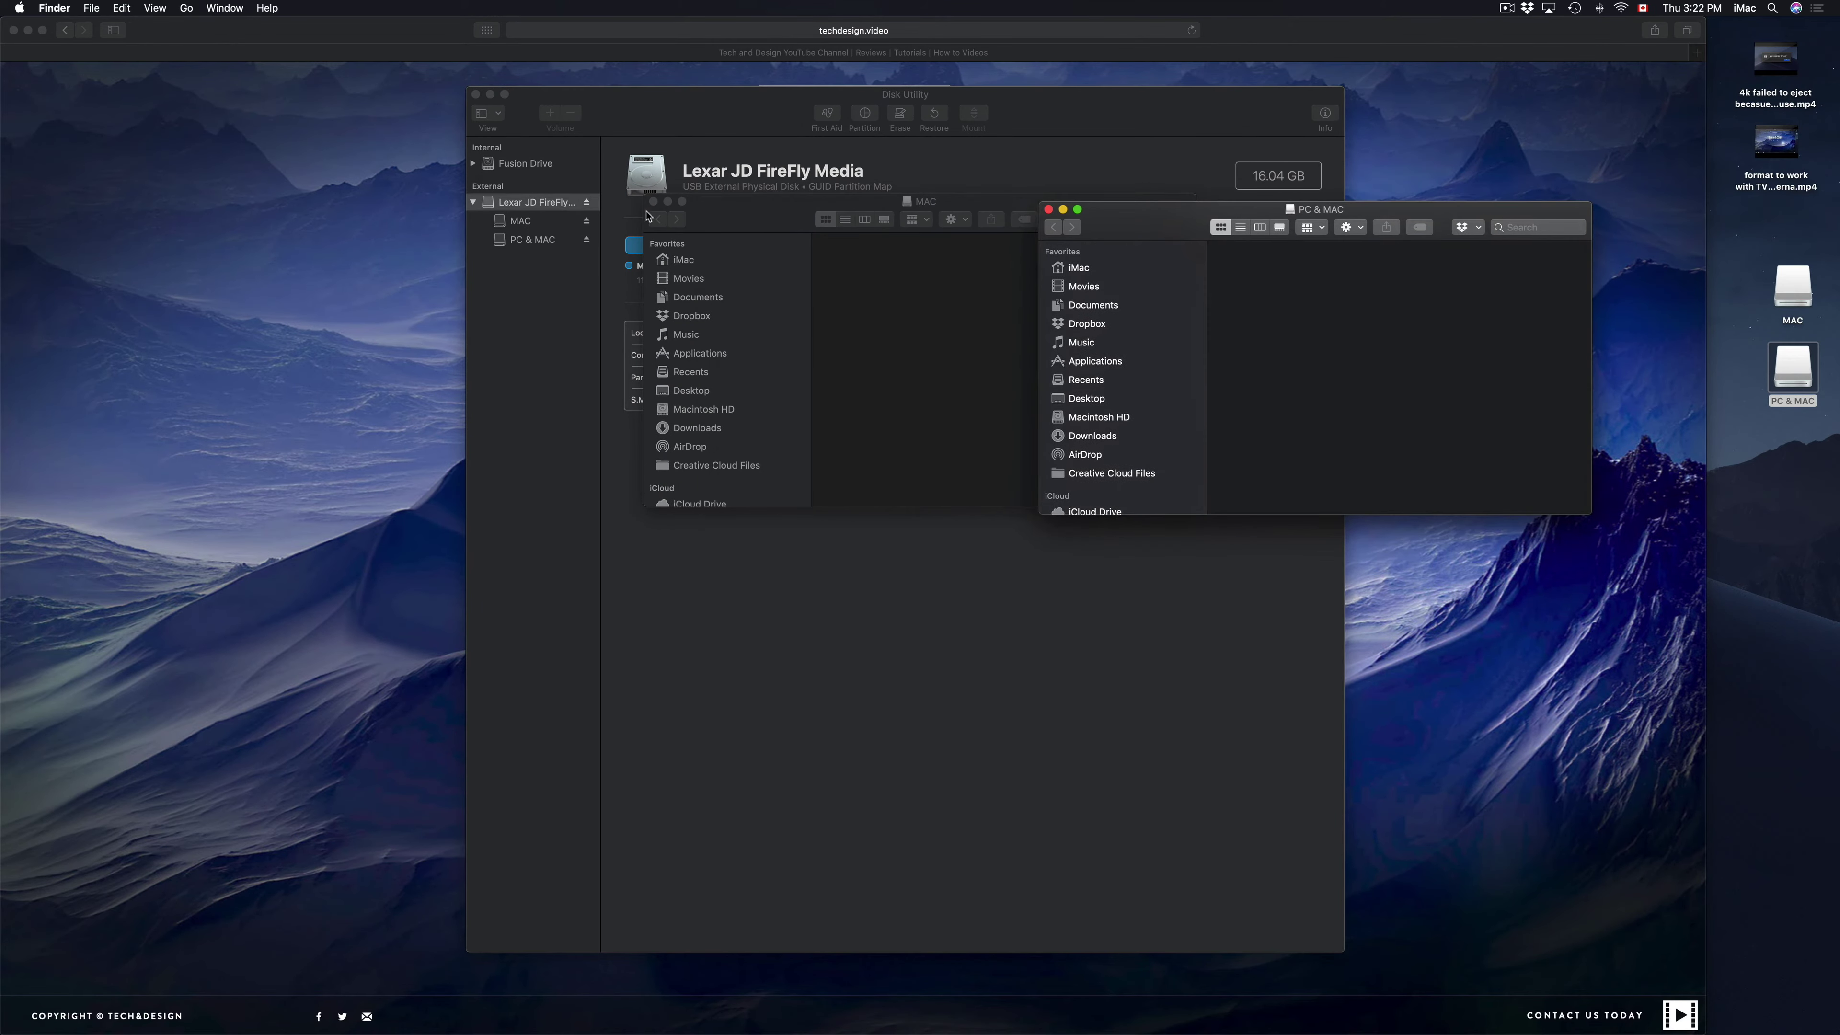
{"action": "left_click_drag", "start_coordinate": [732, 216], "coordinate": [567, 260]}
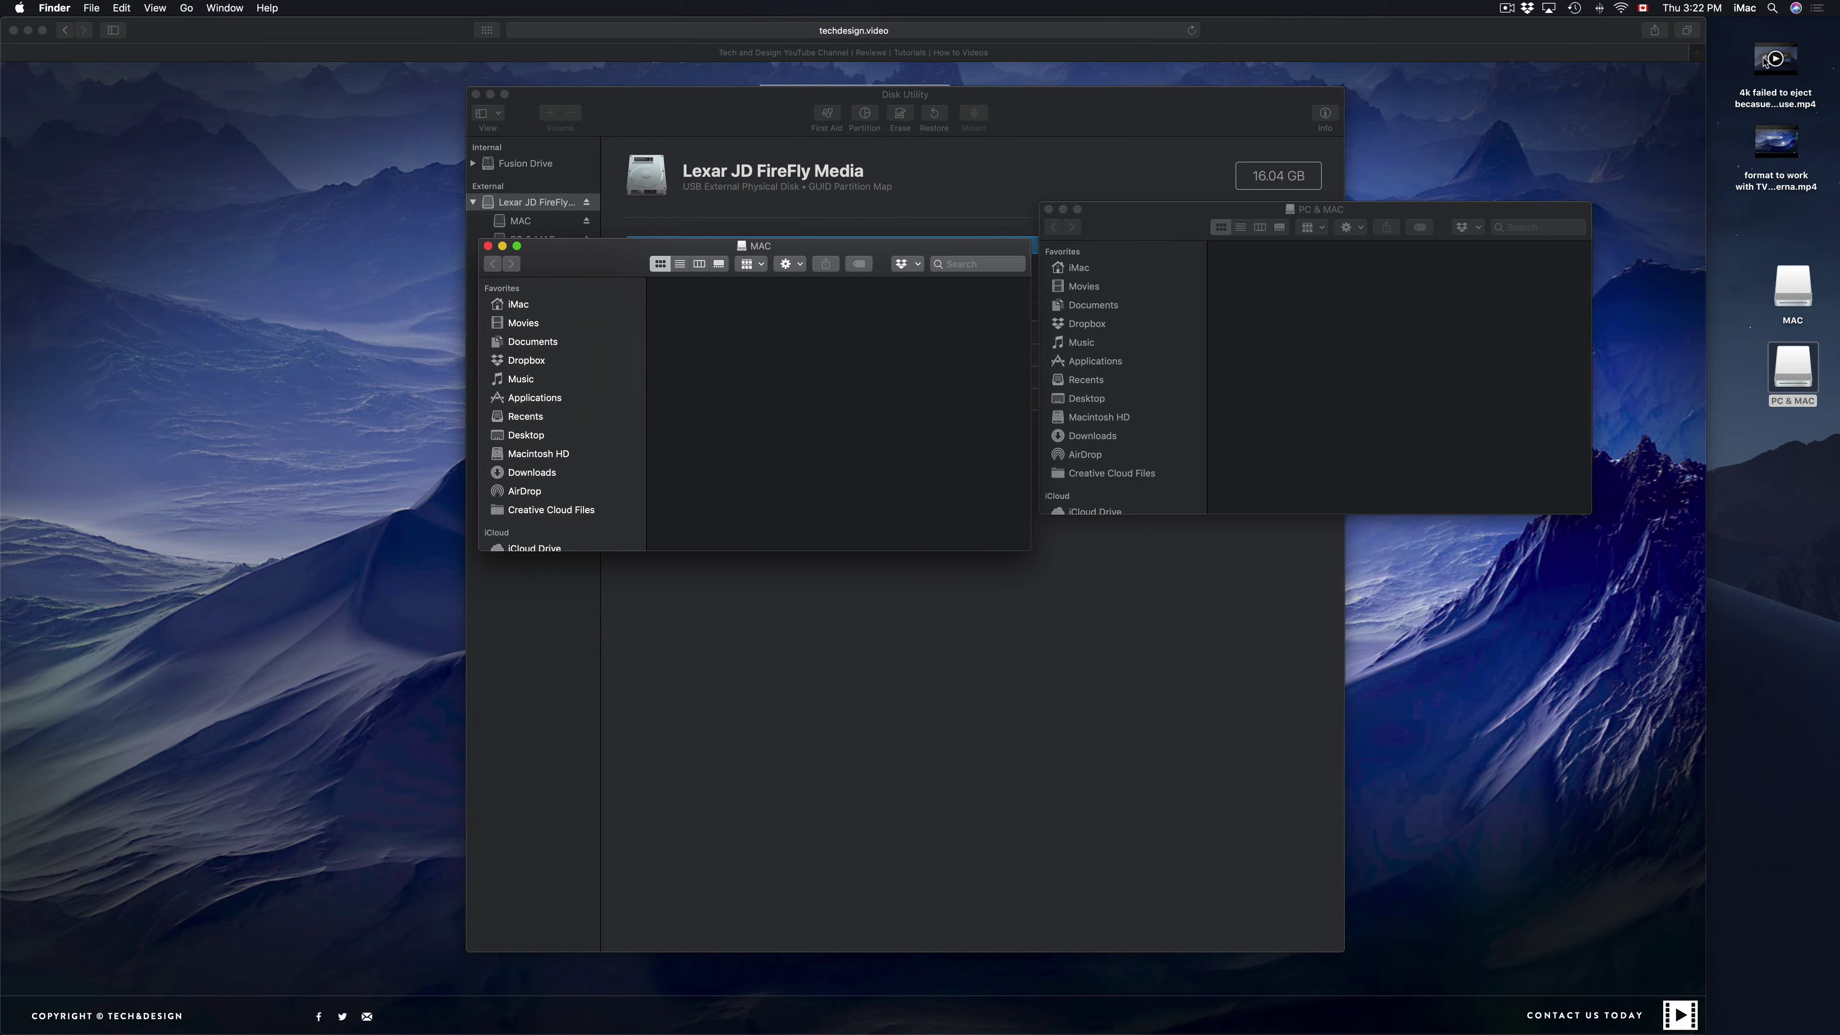
Step: Copy the "4k failed to eject" video to MAC, and both desktop videos to PC & MAC
{"action": "left_click_drag", "start_coordinate": [1775, 58], "coordinate": [779, 343]}
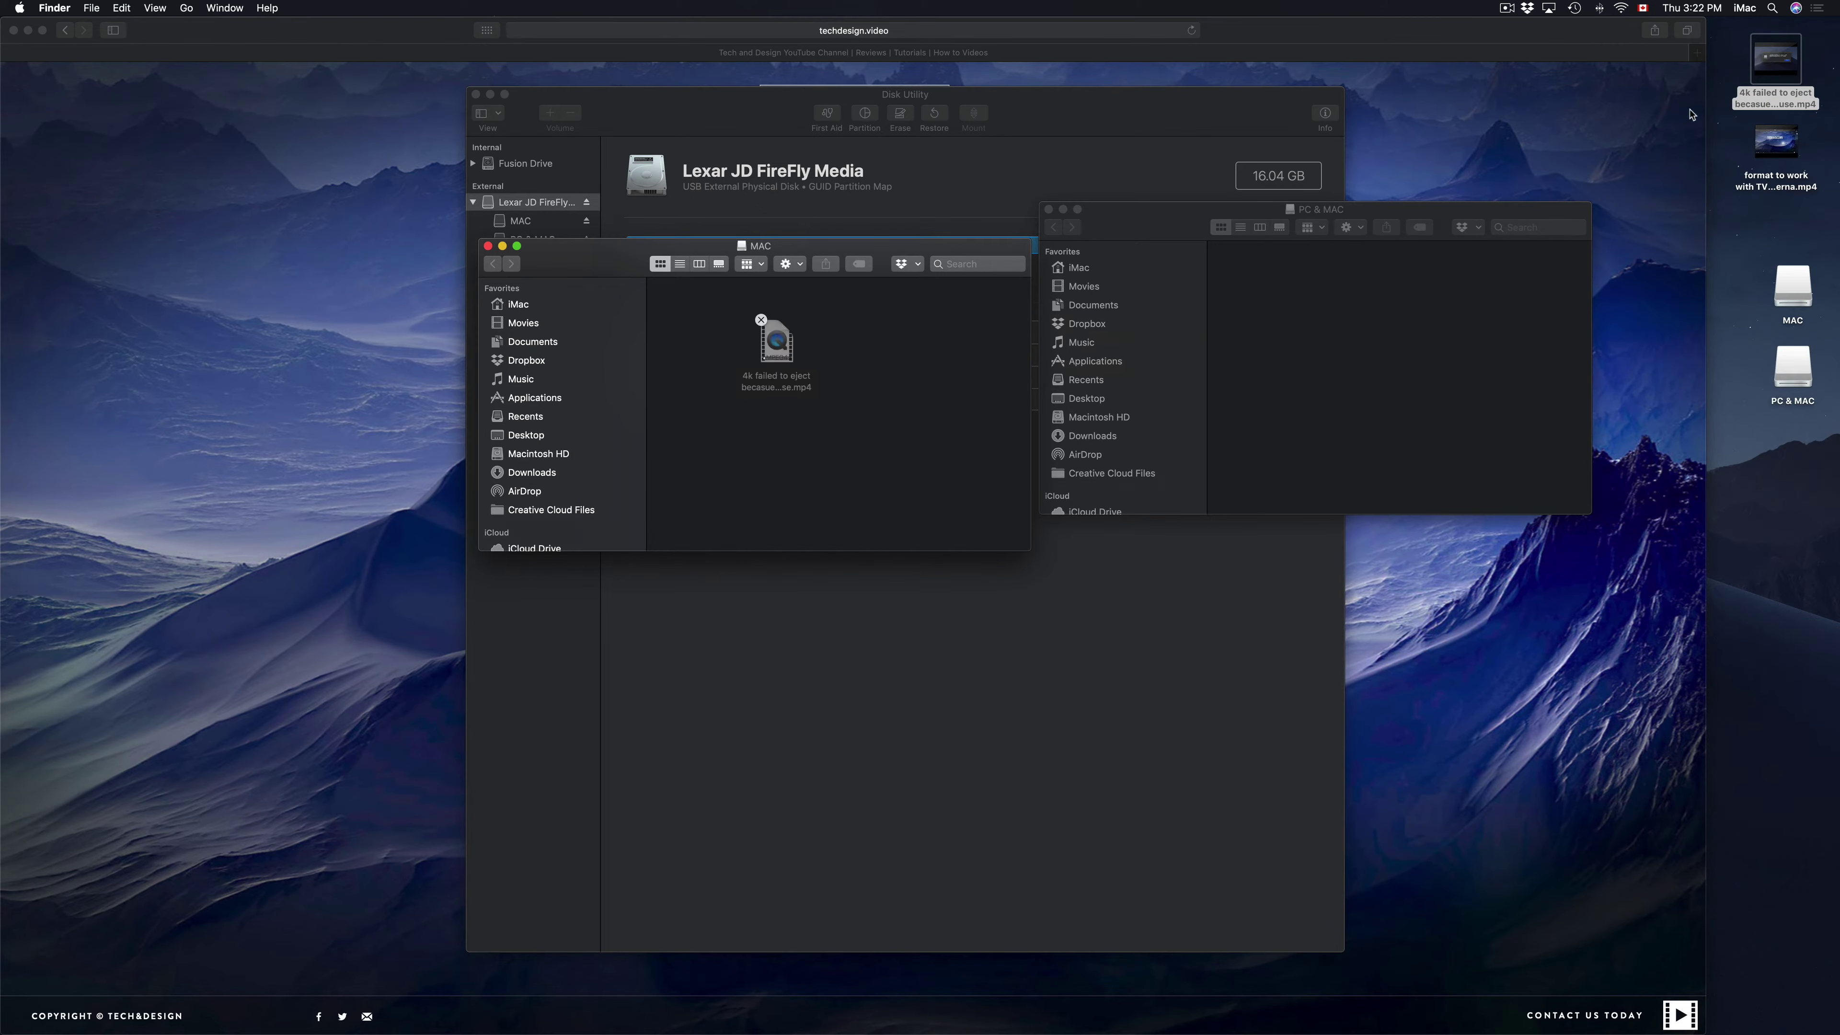
{"action": "left_click_drag", "start_coordinate": [1756, 141], "coordinate": [1298, 295]}
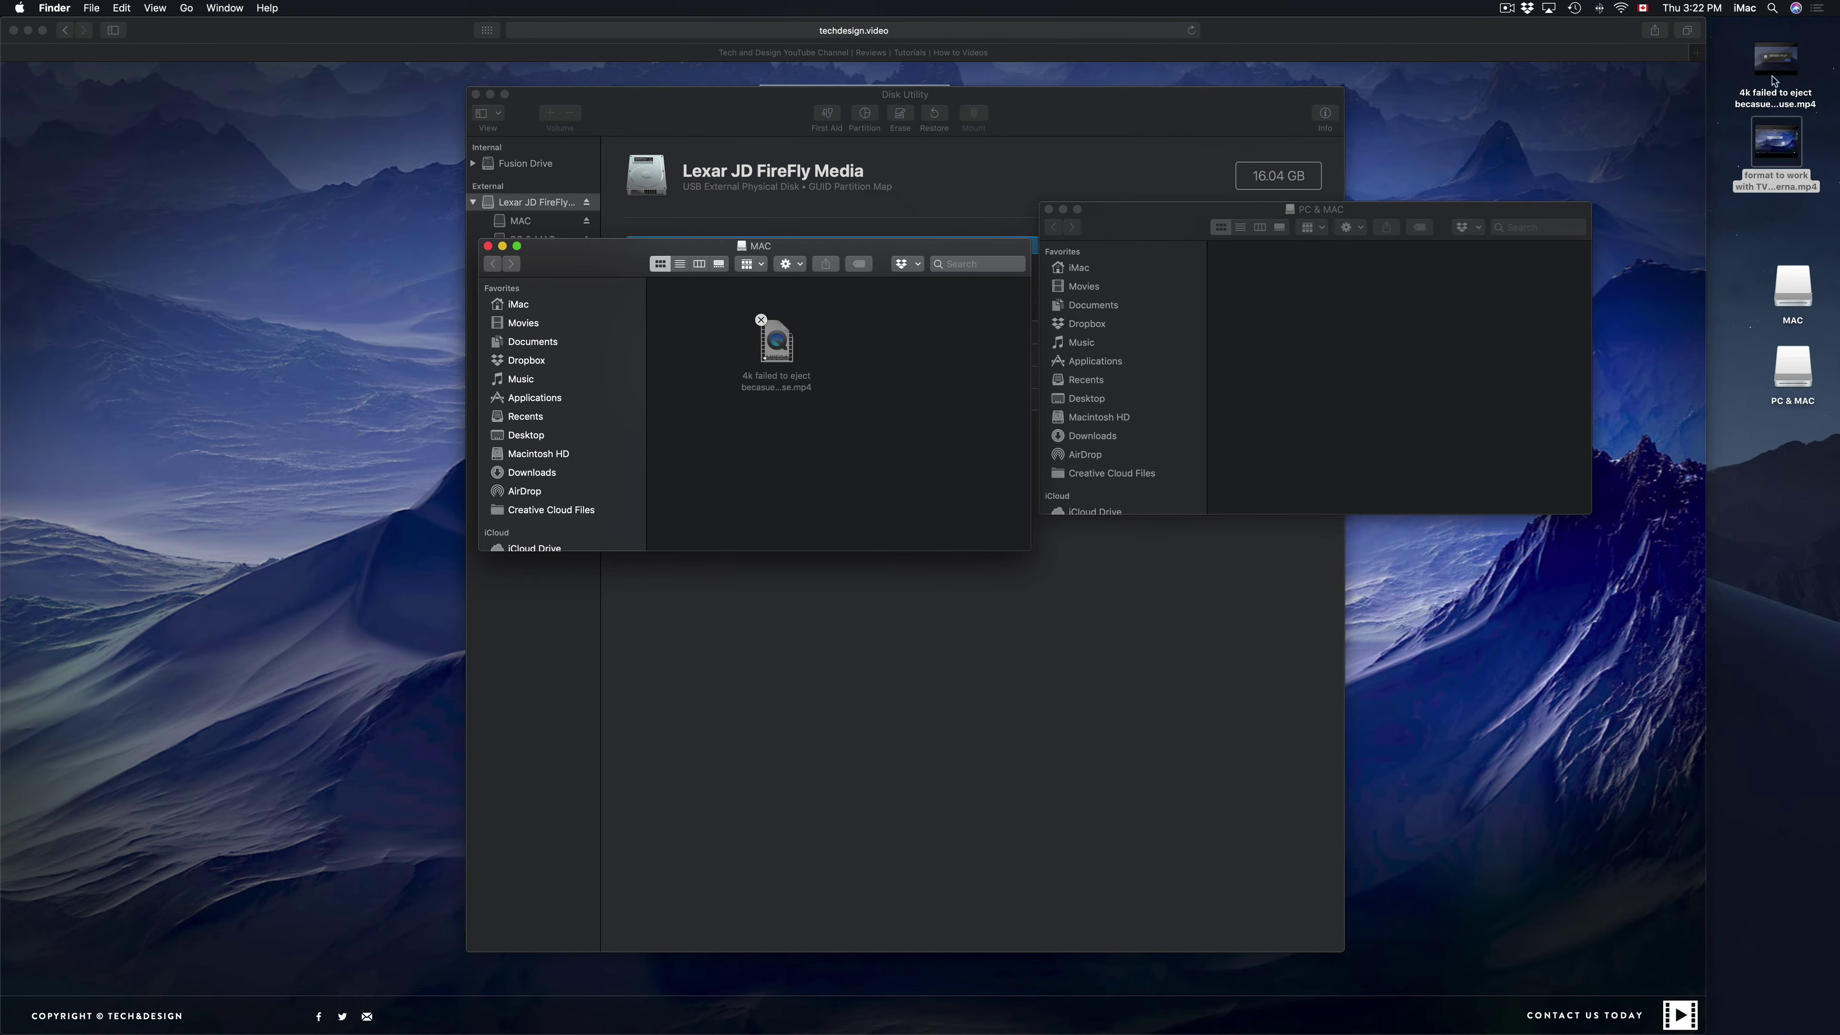
{"action": "left_click_drag", "start_coordinate": [1786, 77], "coordinate": [1439, 312]}
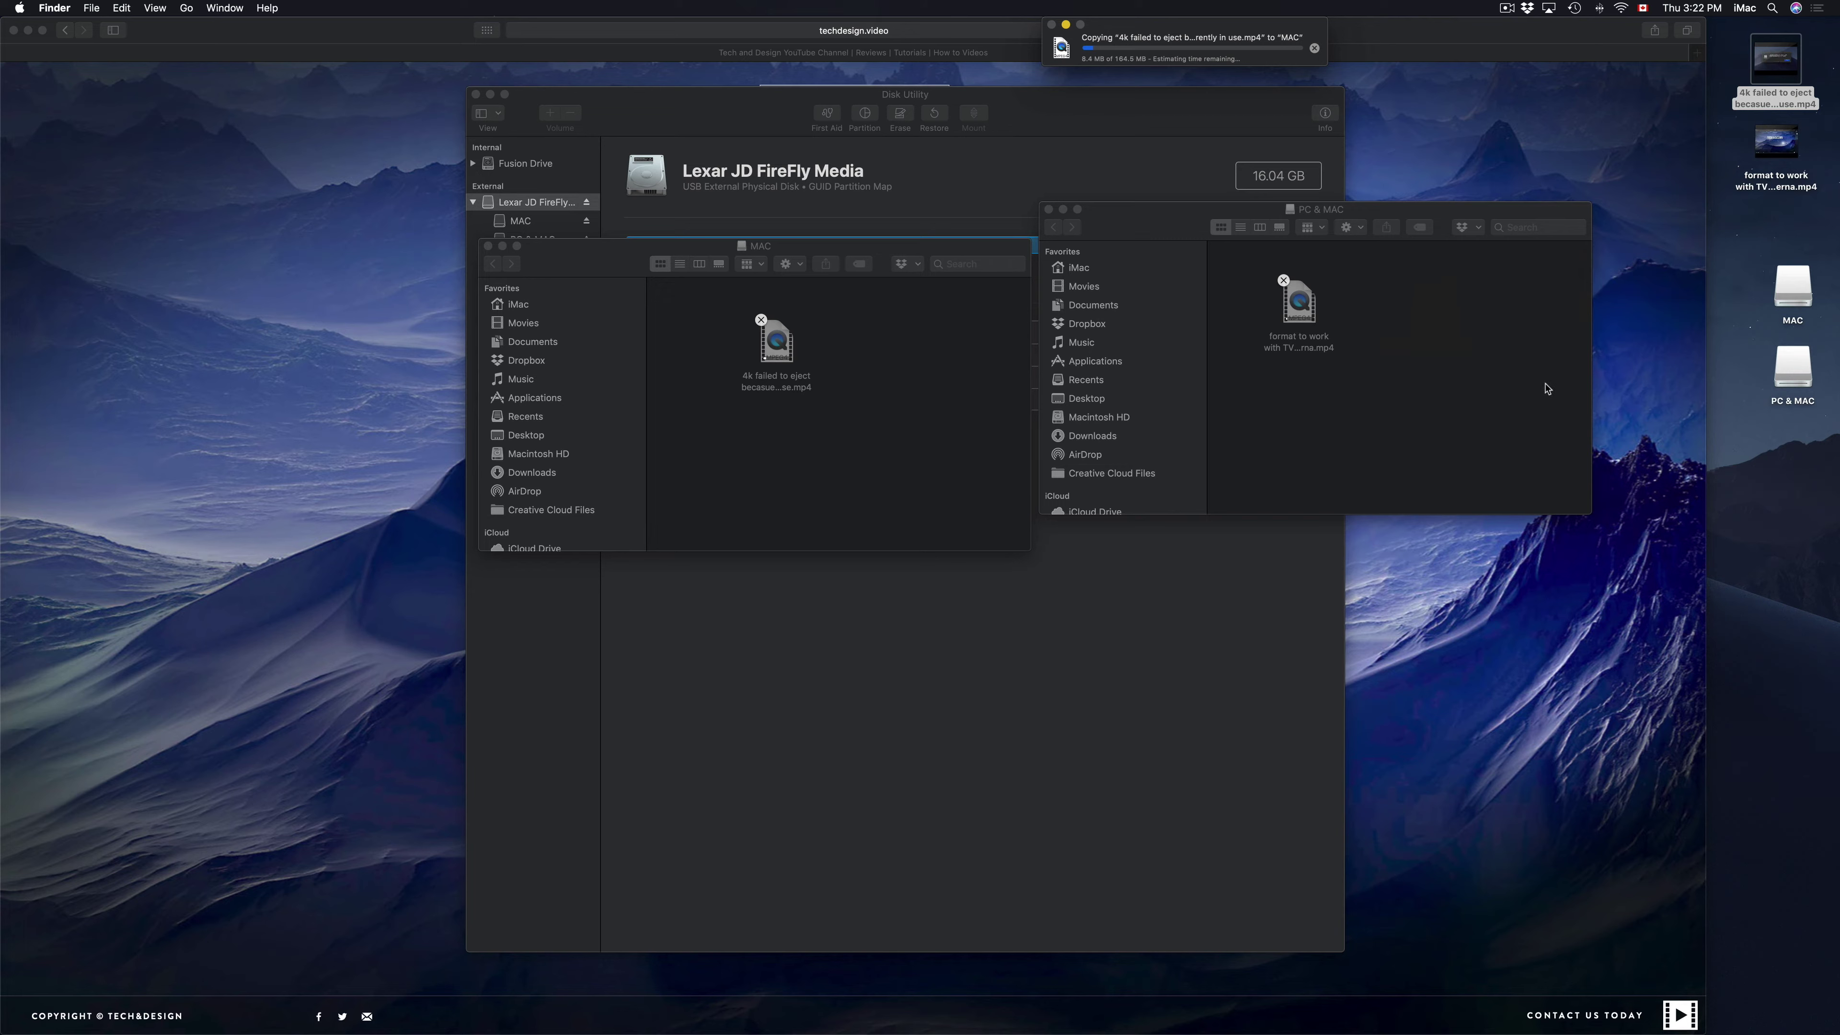
{"action": "left_click_drag", "start_coordinate": [1152, 236], "coordinate": [1156, 313]}
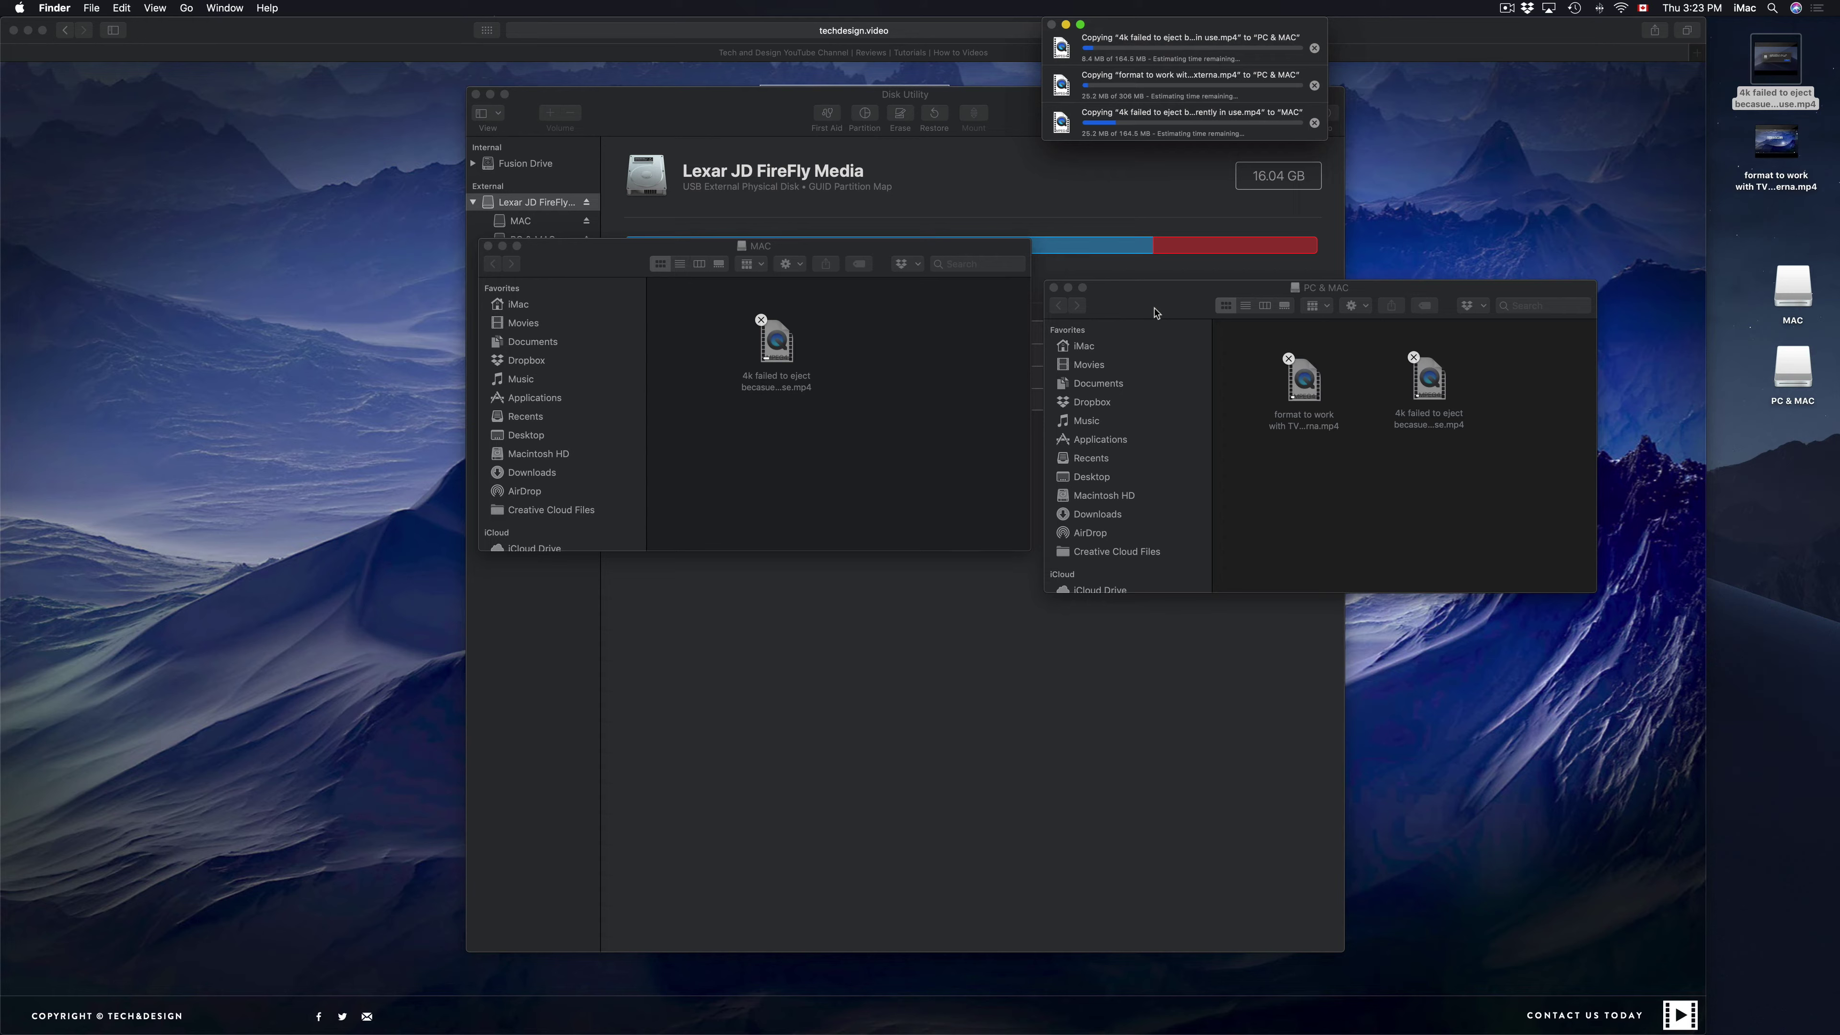
Step: Close the MAC and PC & MAC Finder windows and return to Disk Utility
{"action": "left_click_drag", "start_coordinate": [594, 250], "coordinate": [639, 321]}
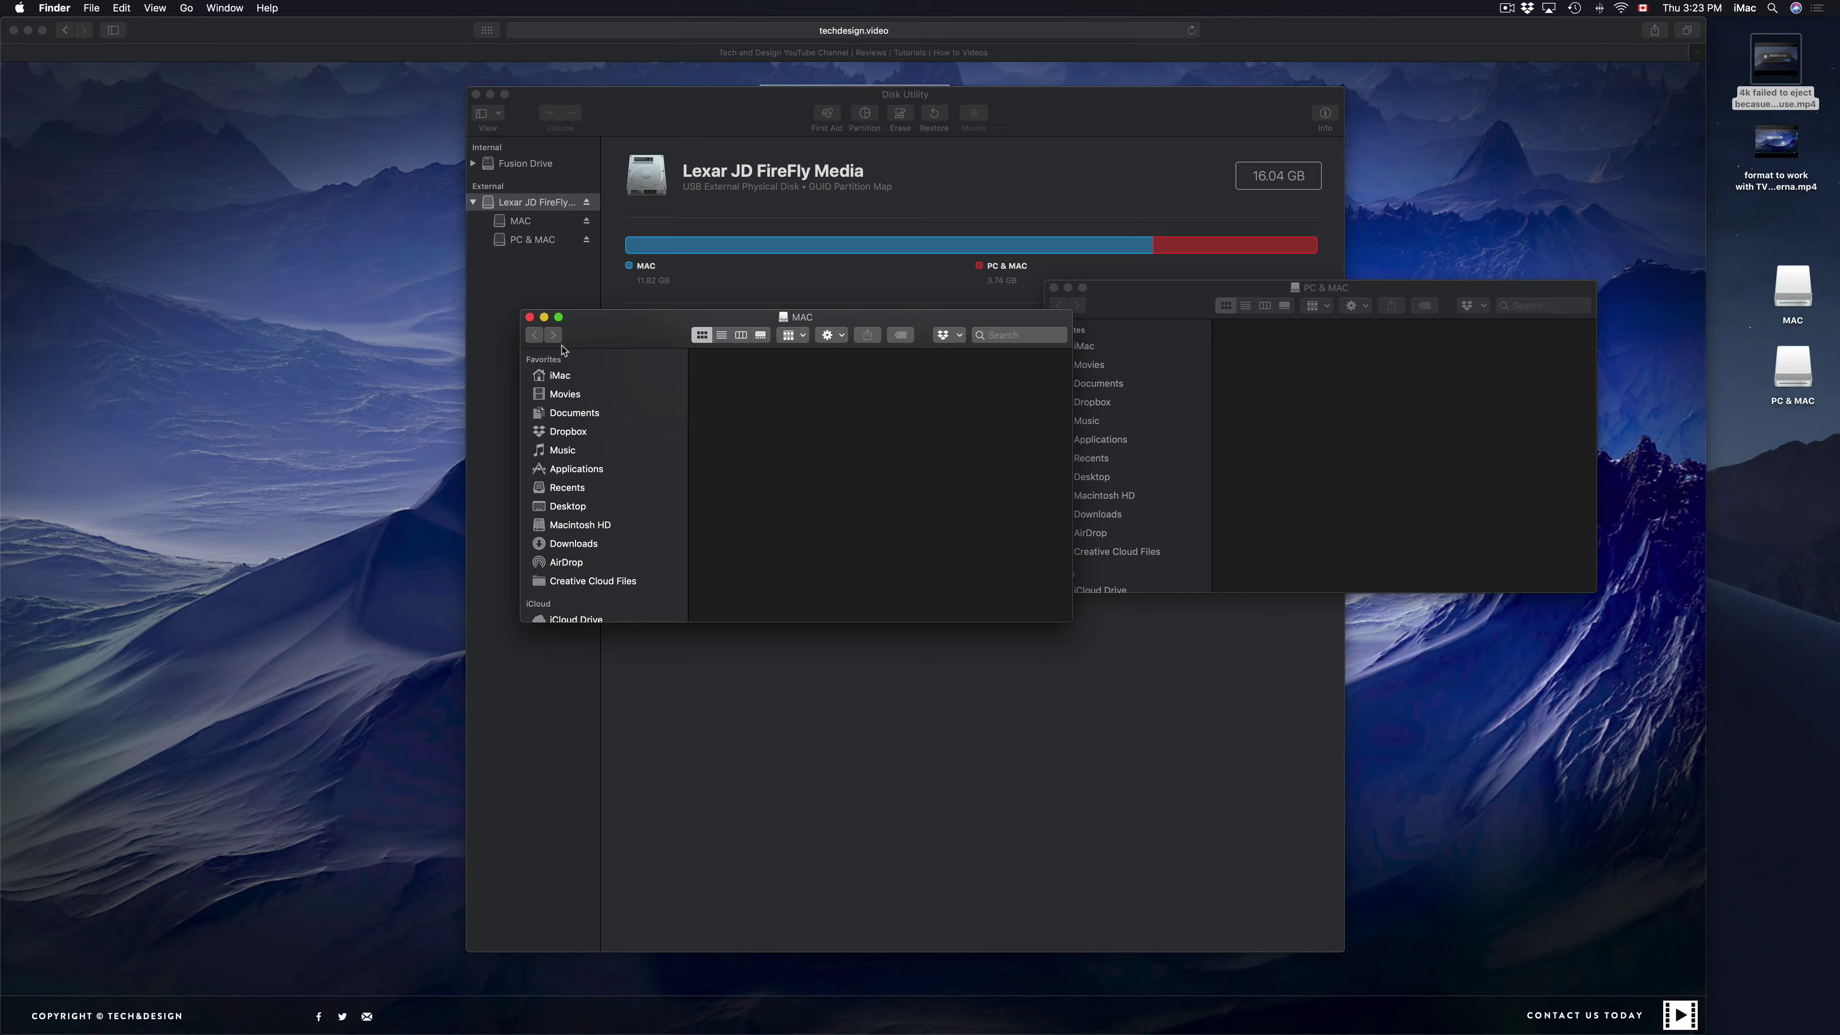
{"action": "left_click", "coordinate": [533, 317]}
{"action": "left_click", "coordinate": [1054, 288]}
{"action": "left_click", "coordinate": [1071, 120]}
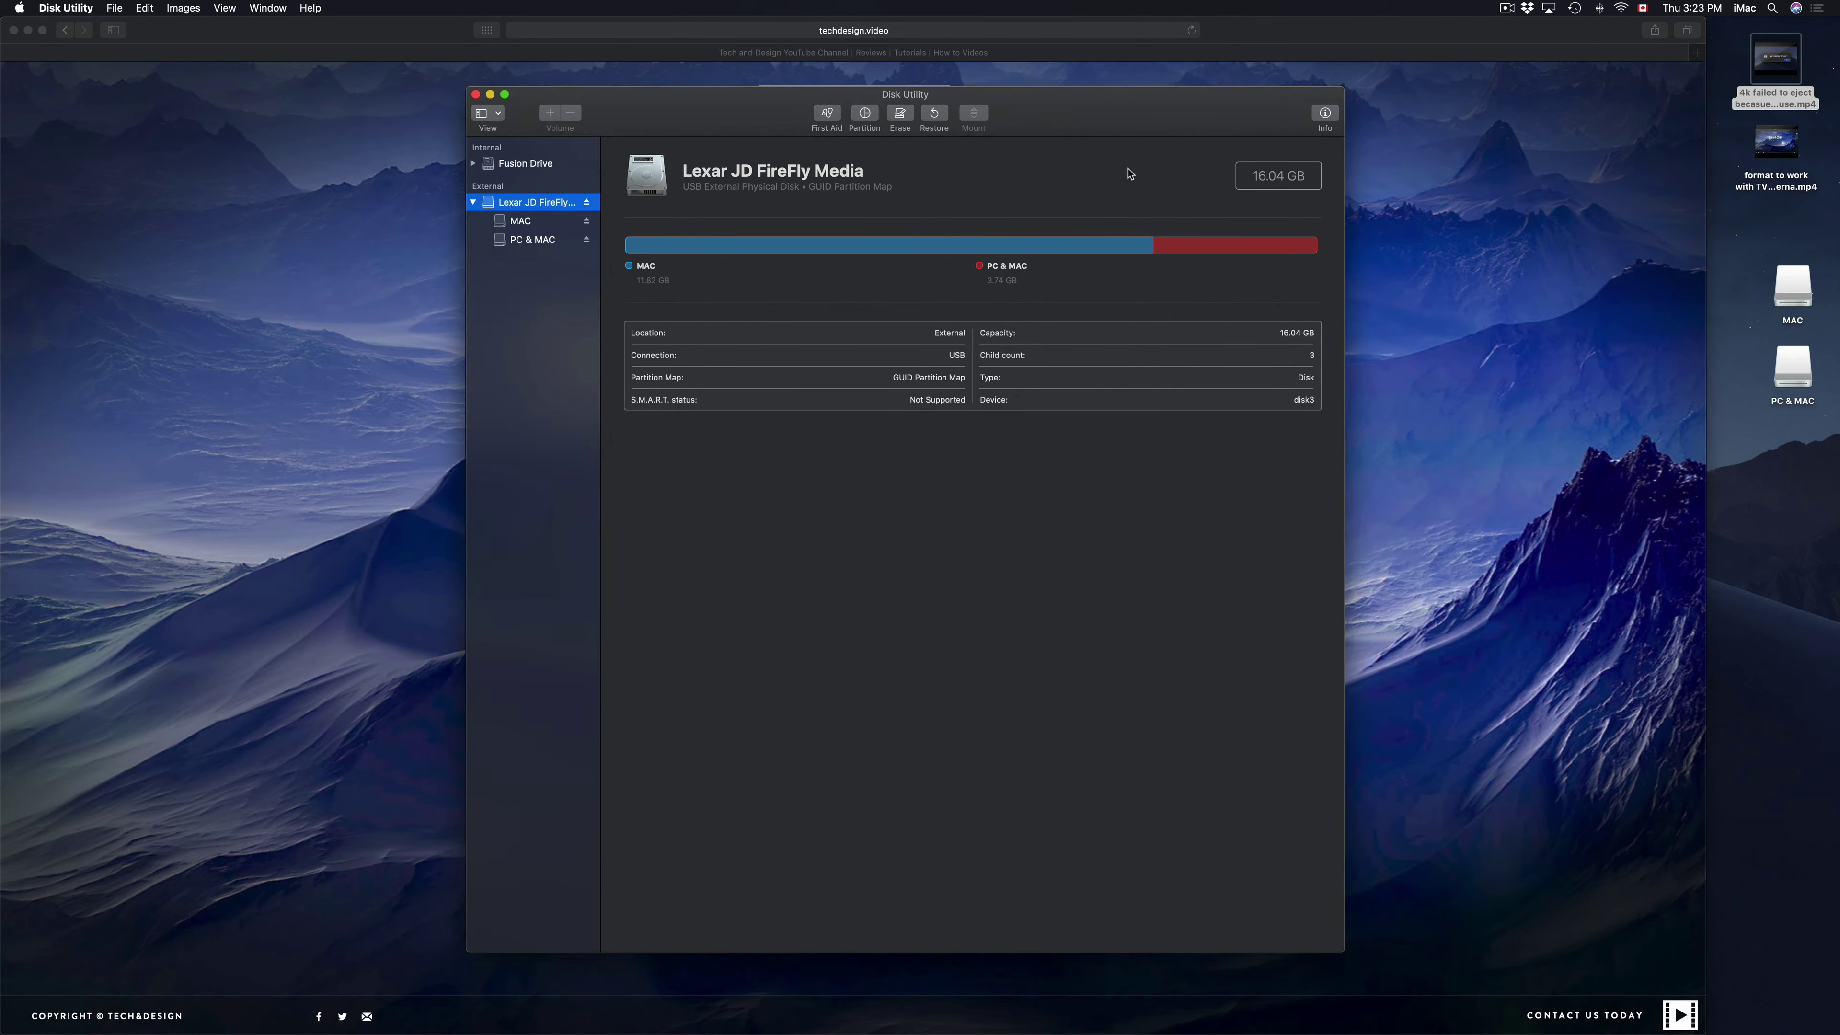
Step: Start repartitioning the Lexar JD FireFly Media disk and view the PC & MAC partition's settings
{"action": "left_click_drag", "start_coordinate": [1070, 133], "coordinate": [1170, 201]}
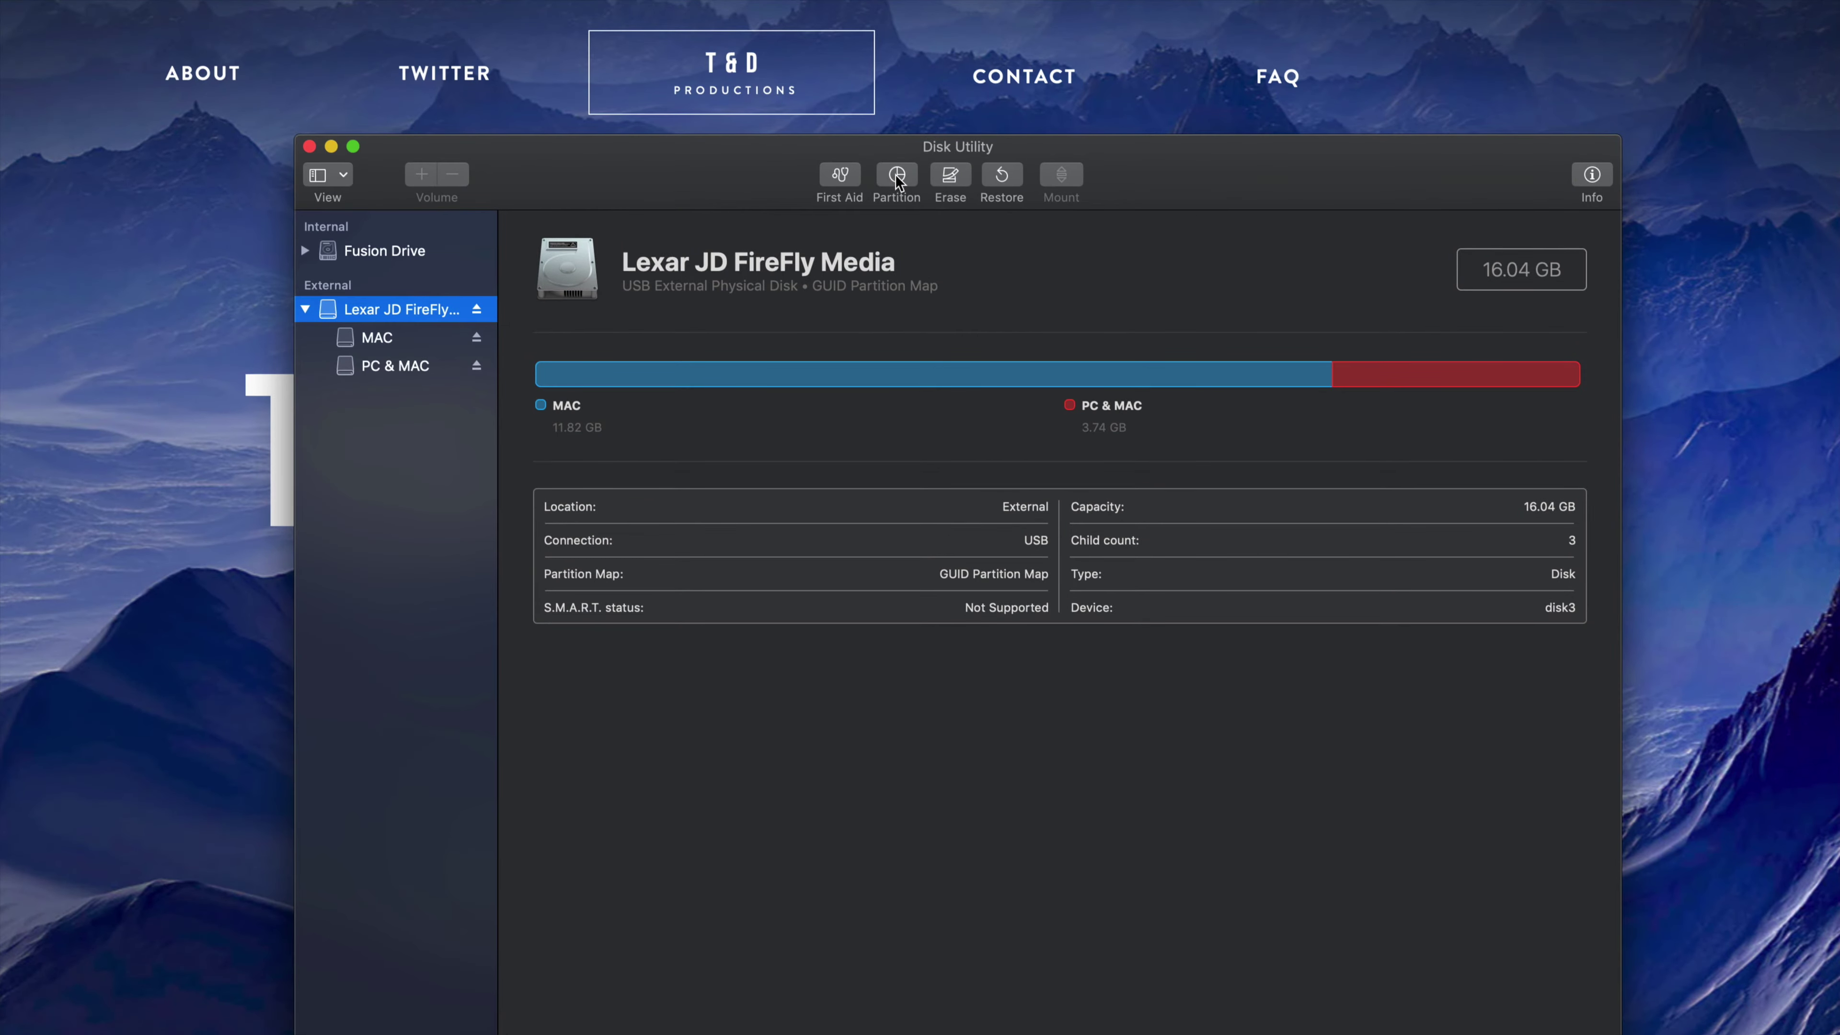
{"action": "left_click", "coordinate": [896, 178]}
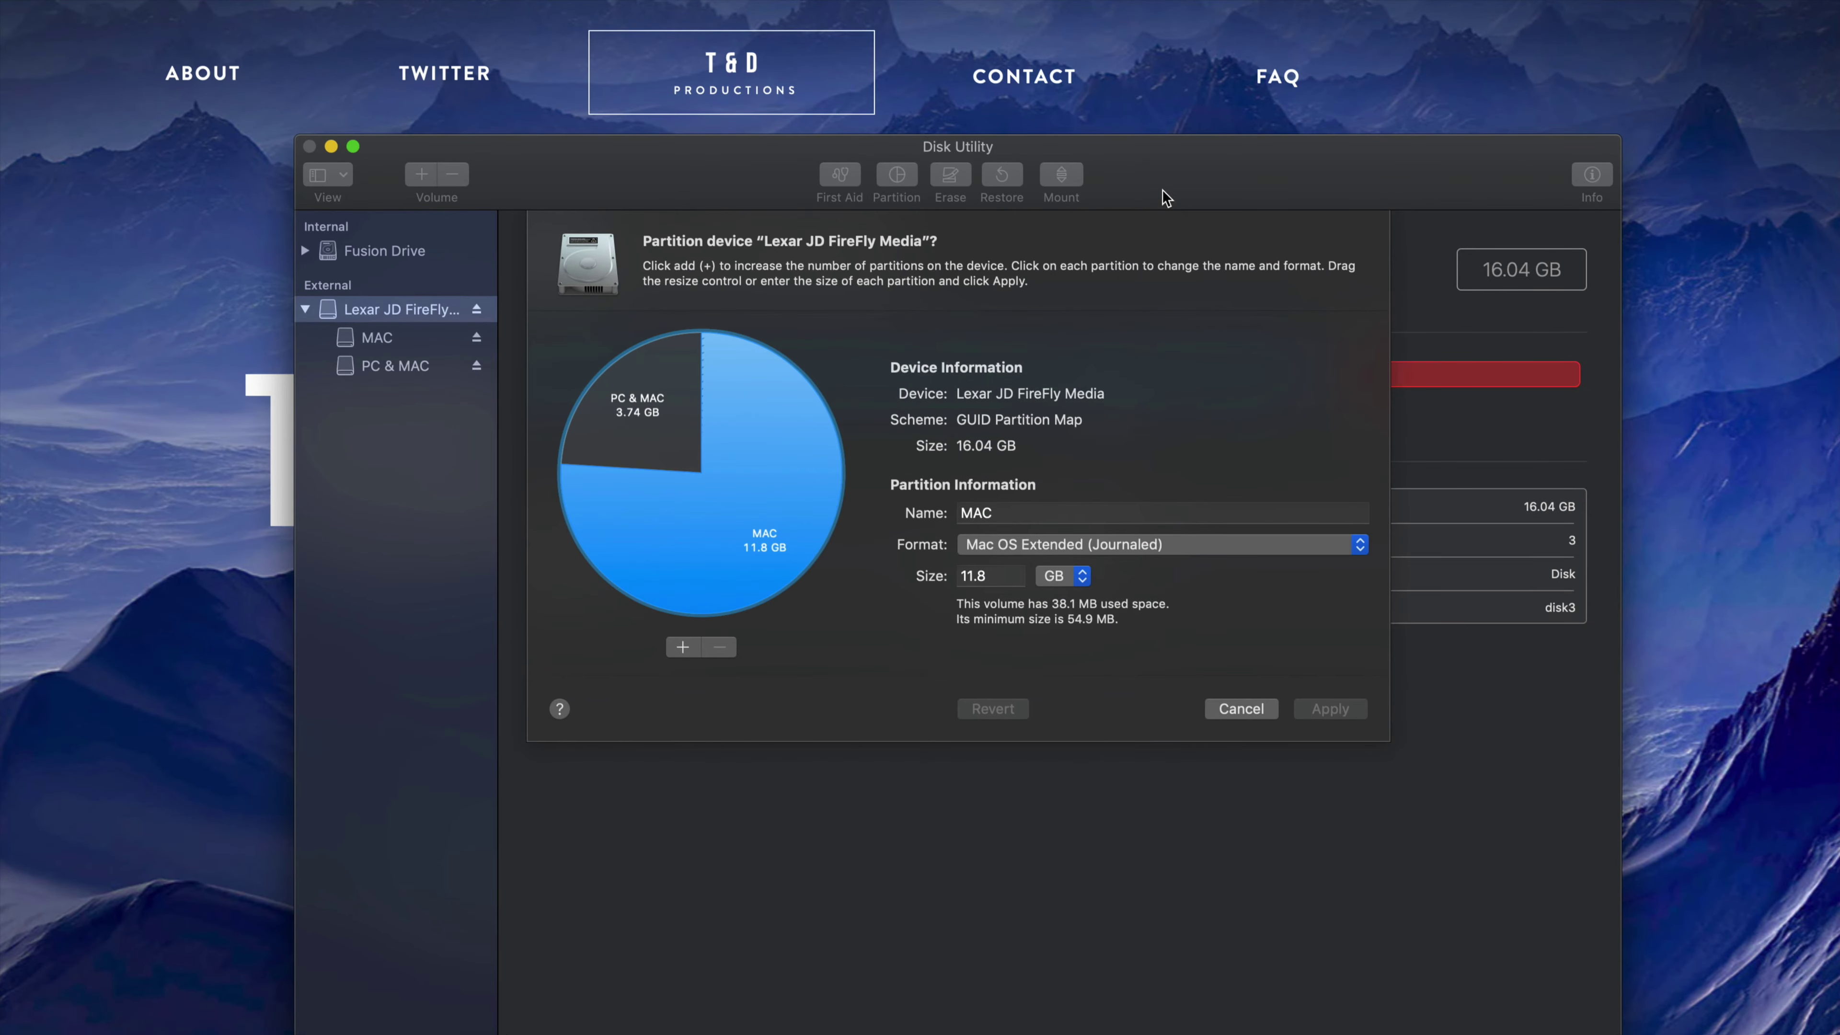
{"action": "left_click_drag", "start_coordinate": [1162, 197], "coordinate": [1152, 163]}
{"action": "left_click", "coordinate": [645, 400]}
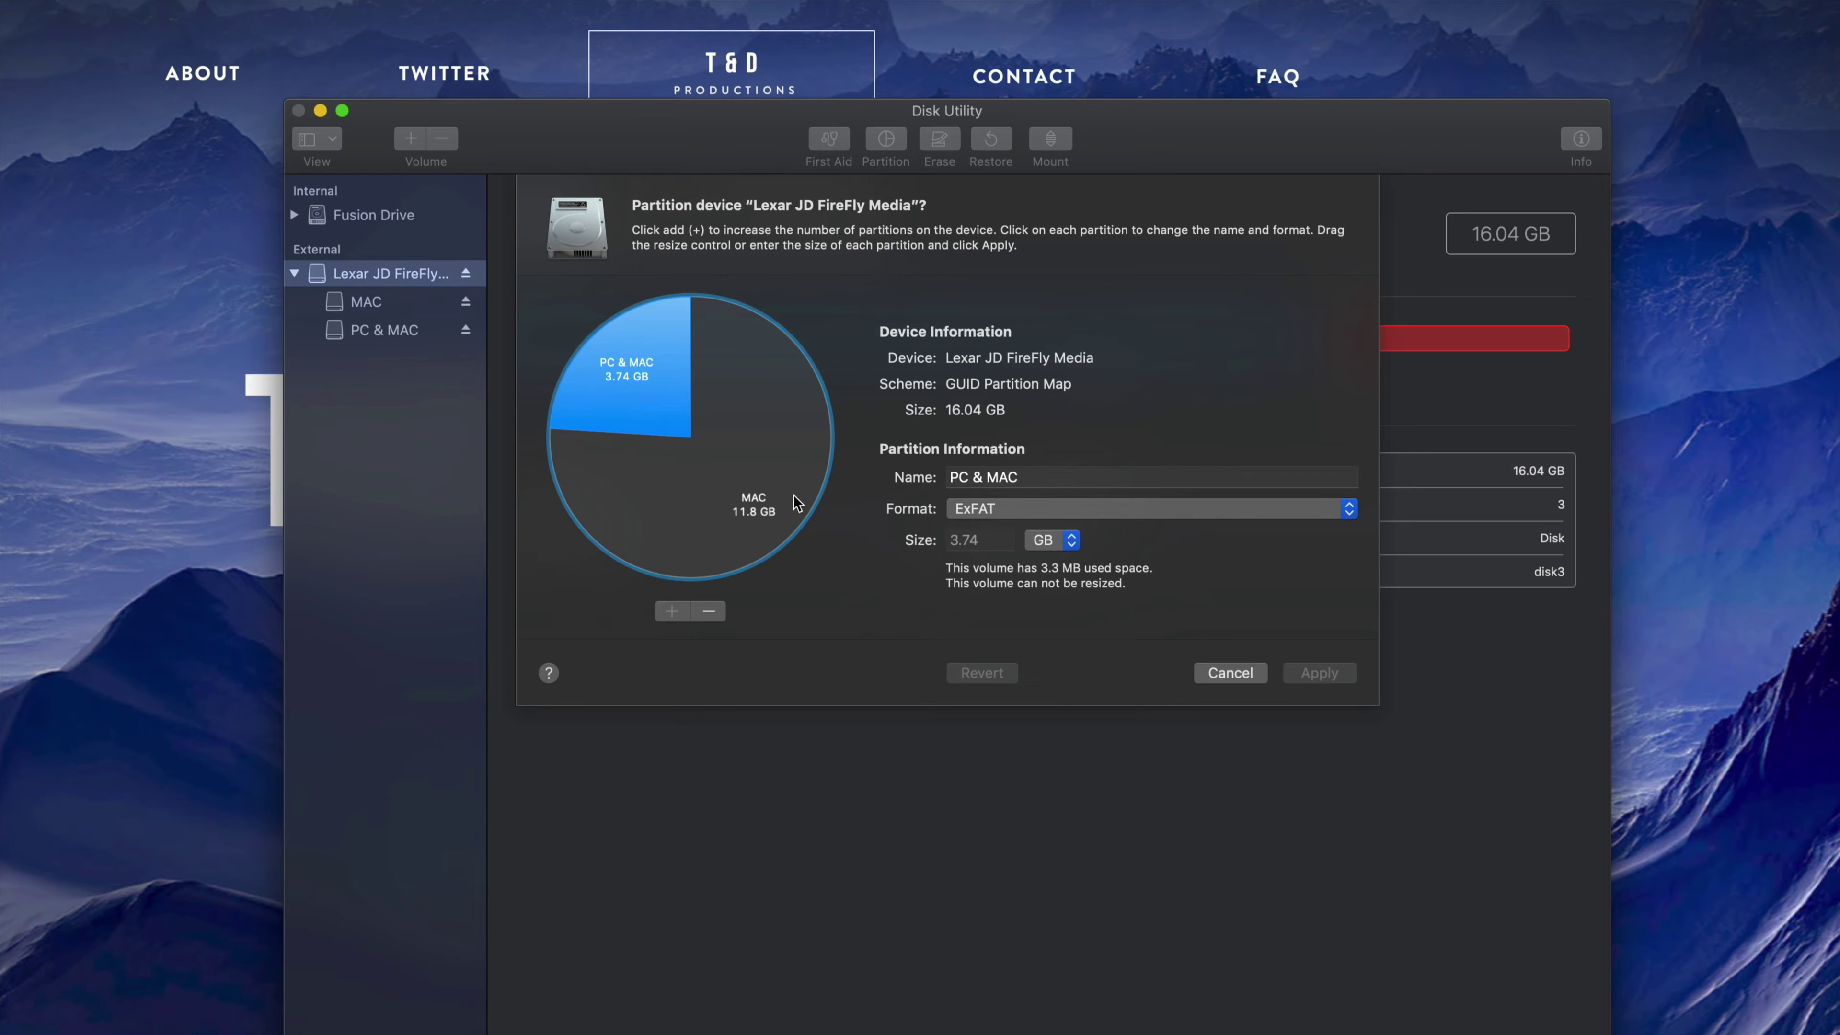
Step: Split a new partition off MAC, resize it to about 5.73 GB and apply the partition change
{"action": "left_click", "coordinate": [722, 484]}
{"action": "left_click", "coordinate": [670, 612]}
{"action": "left_click_drag", "start_coordinate": [790, 545], "coordinate": [699, 577]}
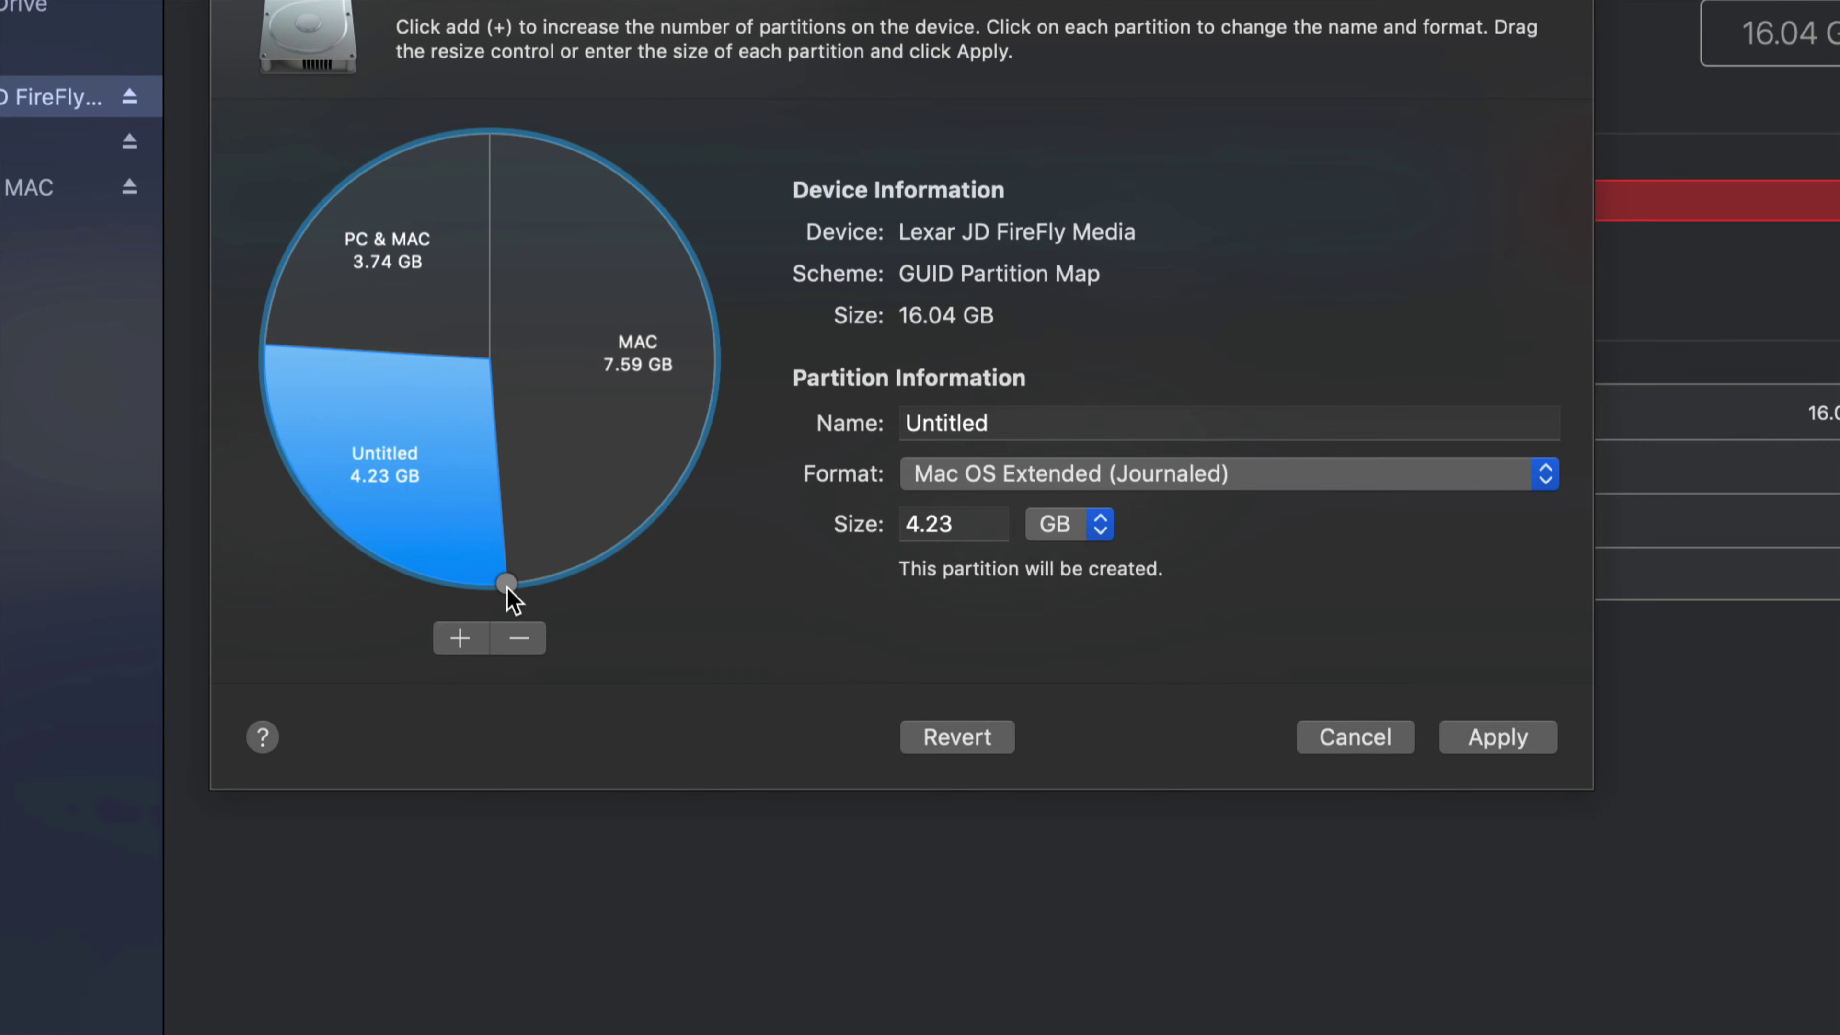
{"action": "left_click_drag", "start_coordinate": [507, 588], "coordinate": [635, 505]}
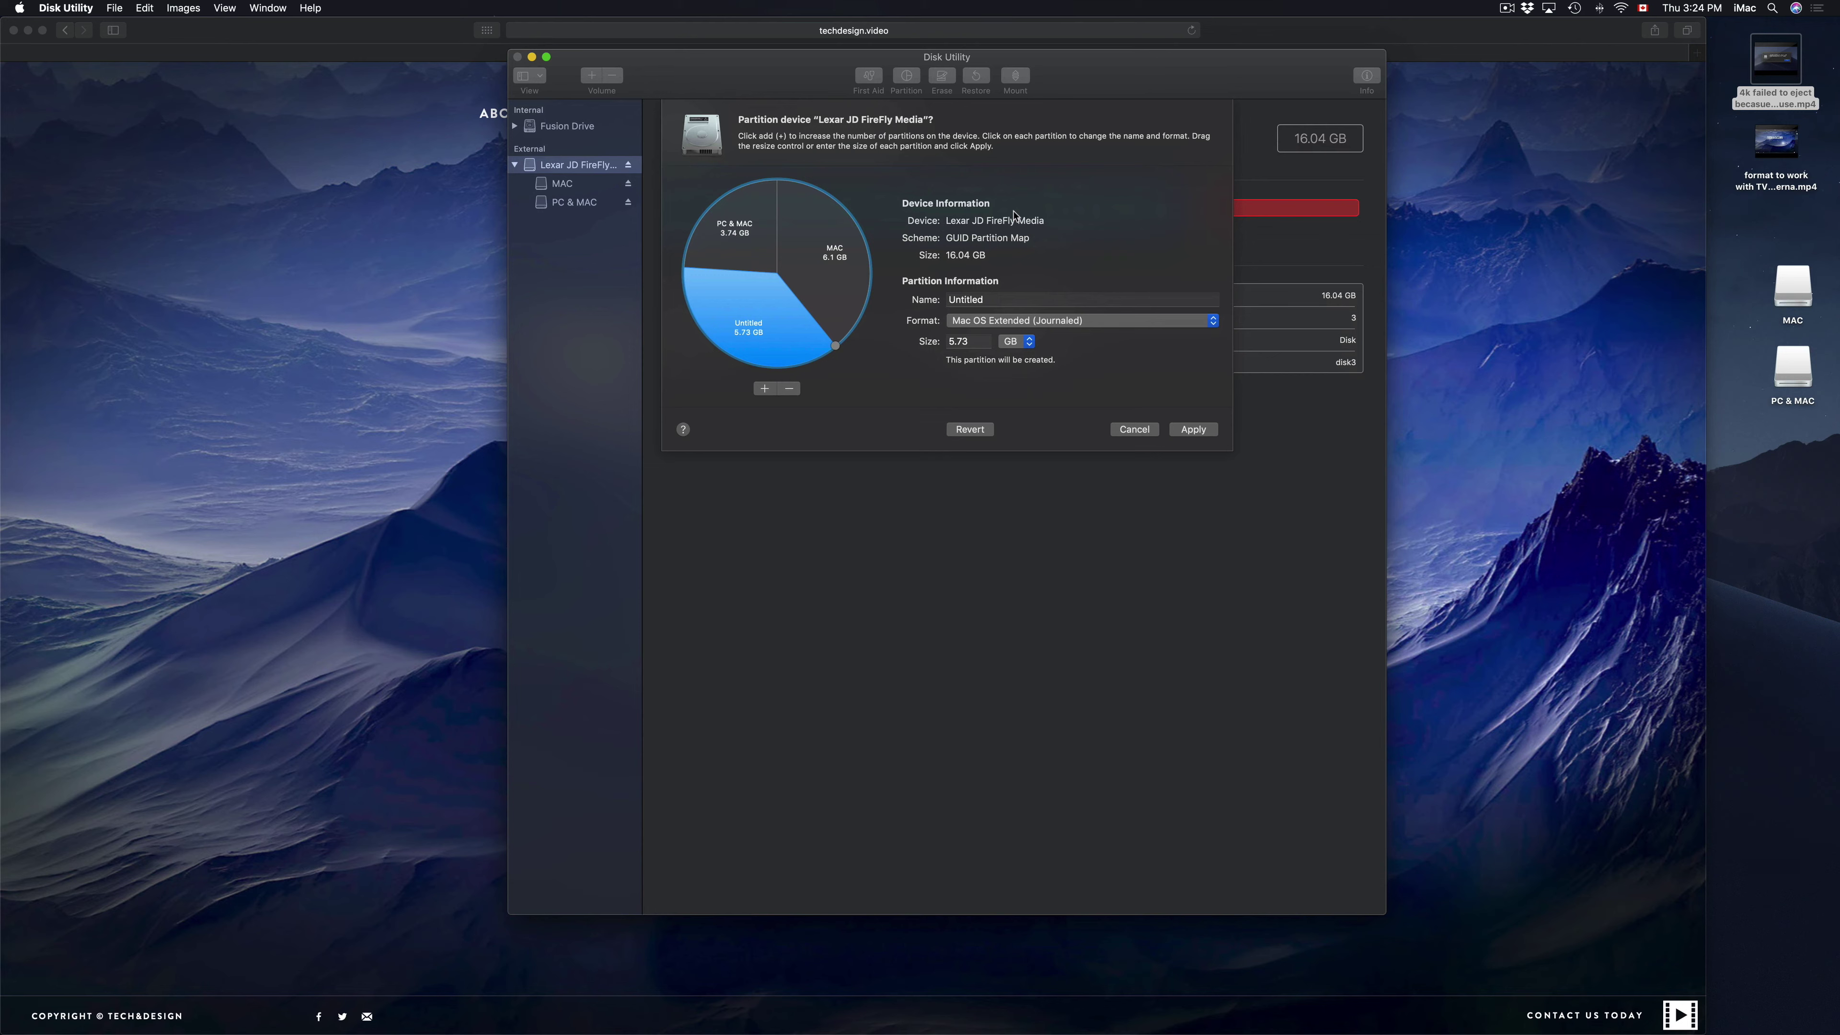
{"action": "left_click", "coordinate": [1193, 429]}
{"action": "left_click", "coordinate": [1051, 253]}
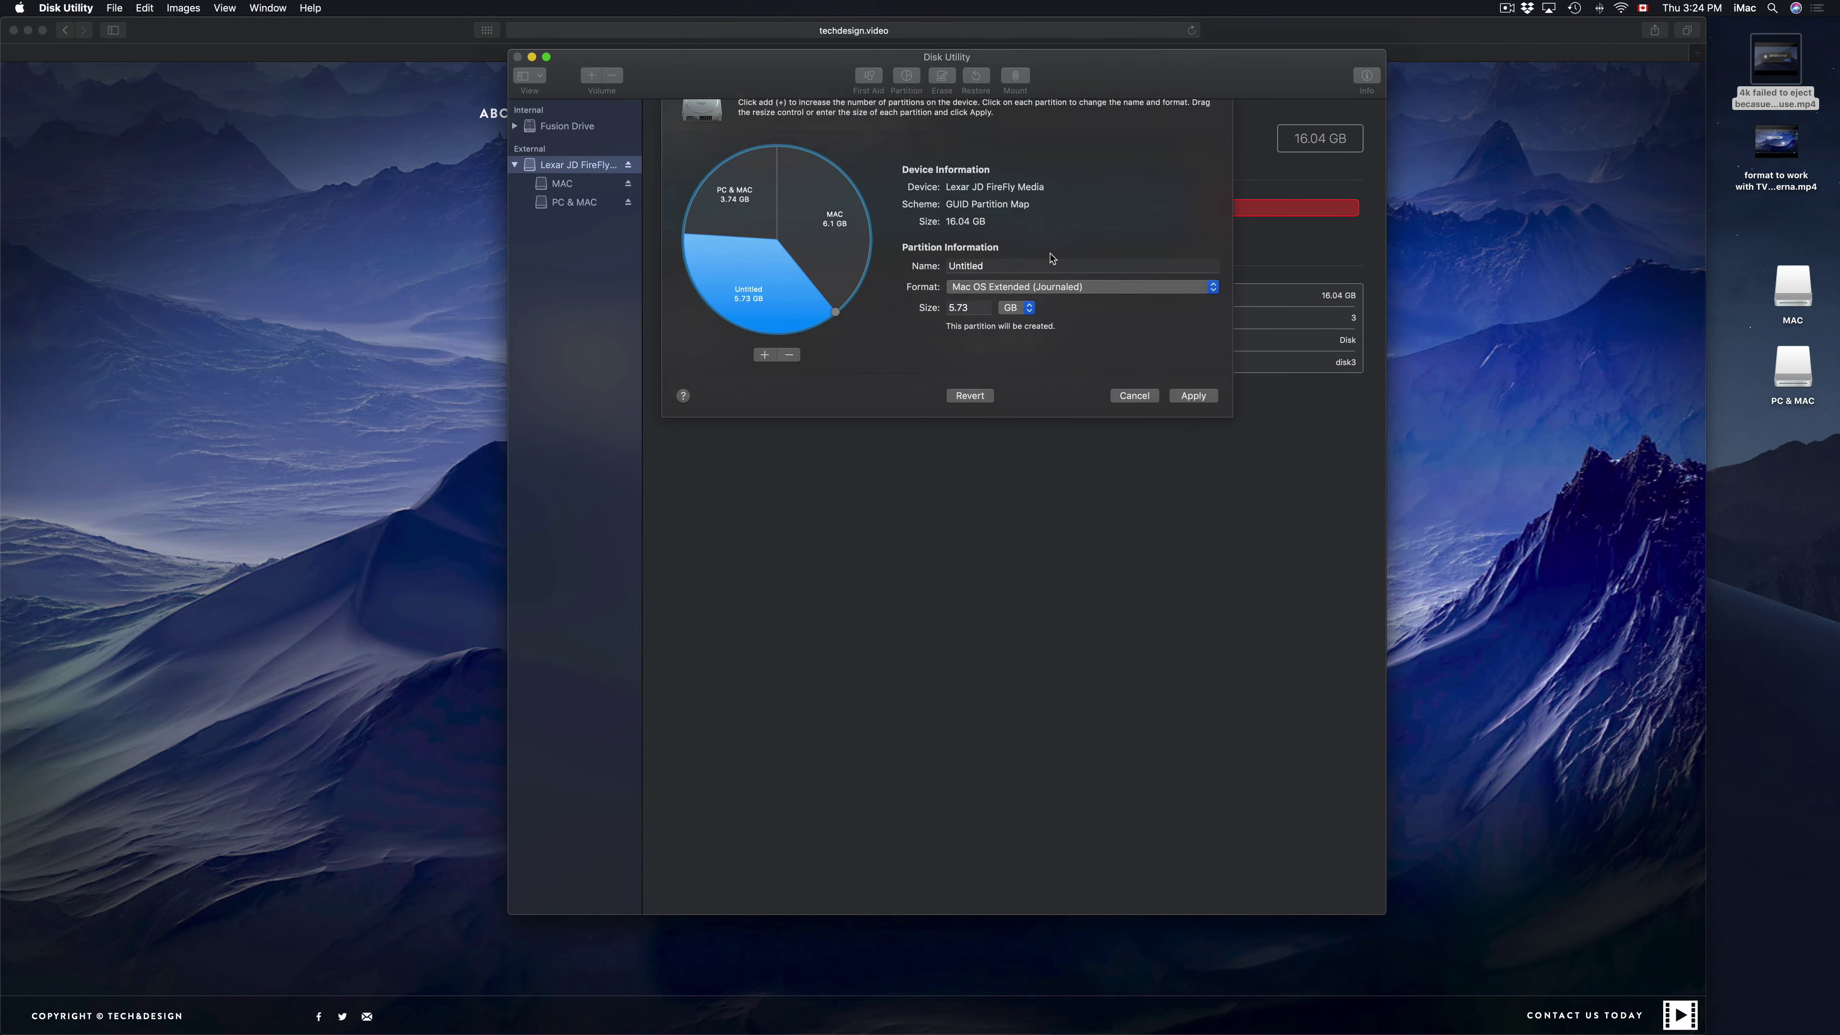